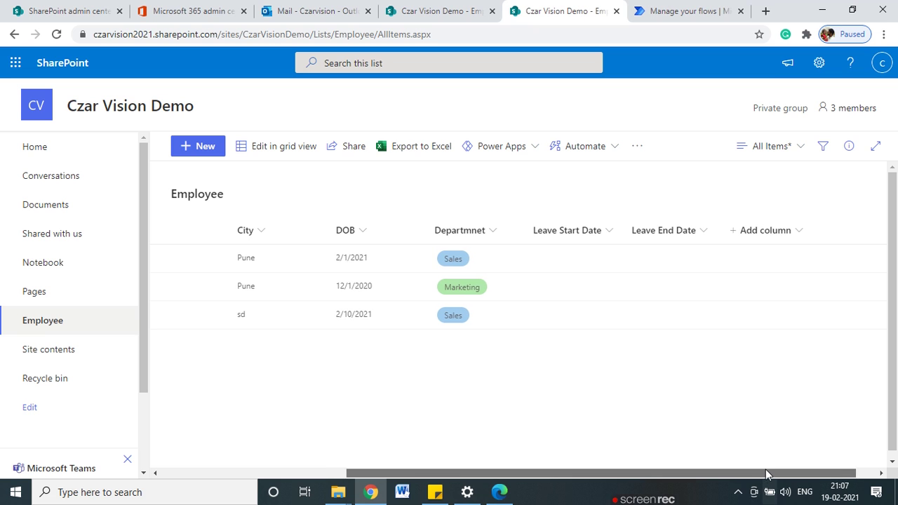
- Examine the Employee list's columns from Emp ID through Leave End Date
left_click_drag(765, 475, 706, 459)
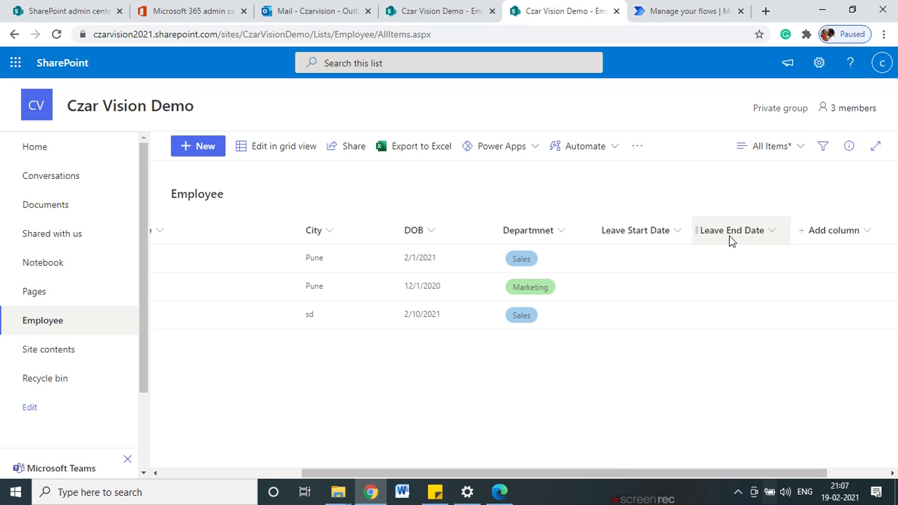
left_click_drag(616, 473, 344, 461)
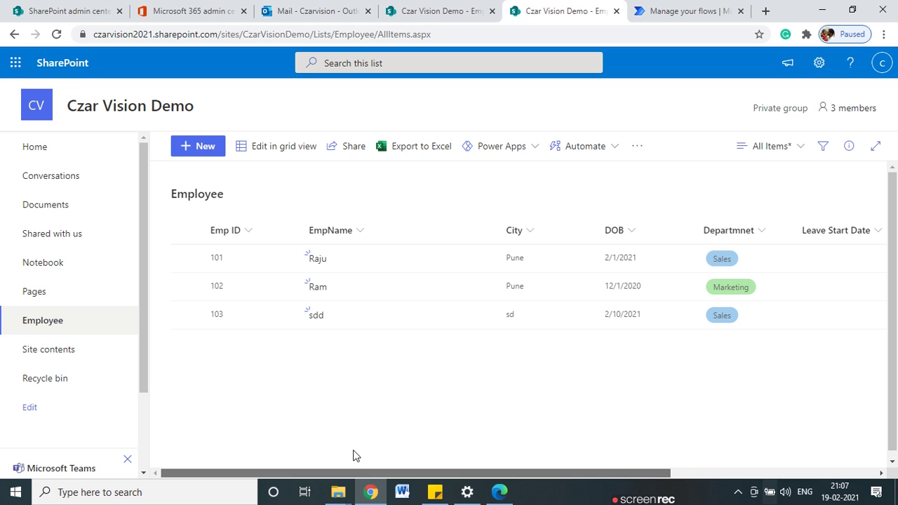
scroll(354, 456, "right", 5)
scroll(421, 463, "left", 3)
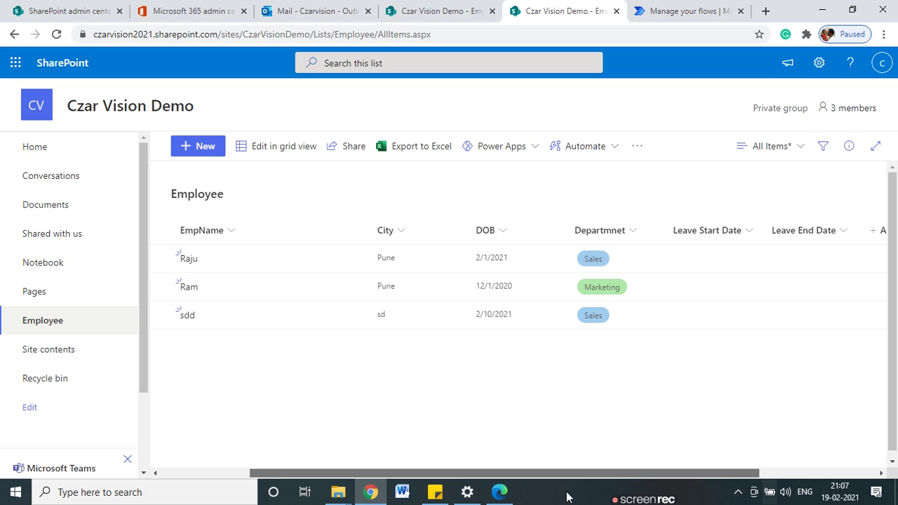
scroll(567, 485, "right", 2)
scroll(604, 470, "left", 4)
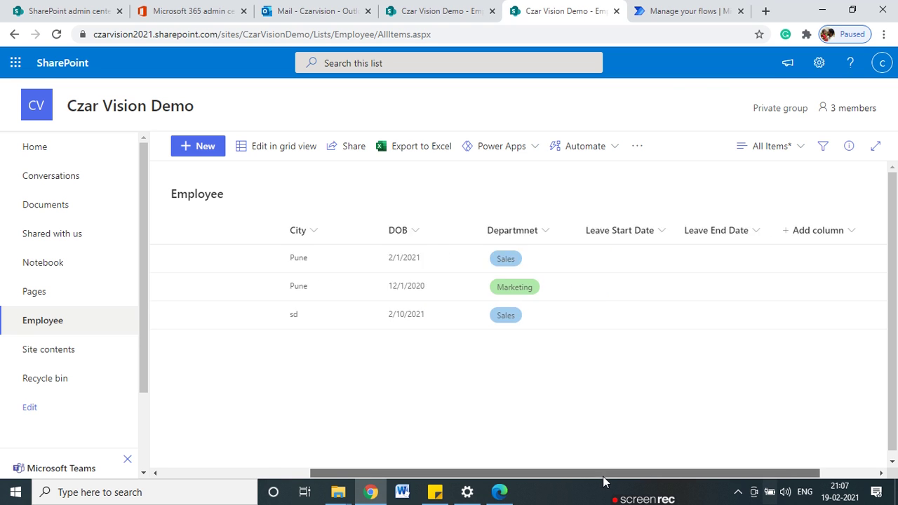
scroll(628, 463, "right", 3)
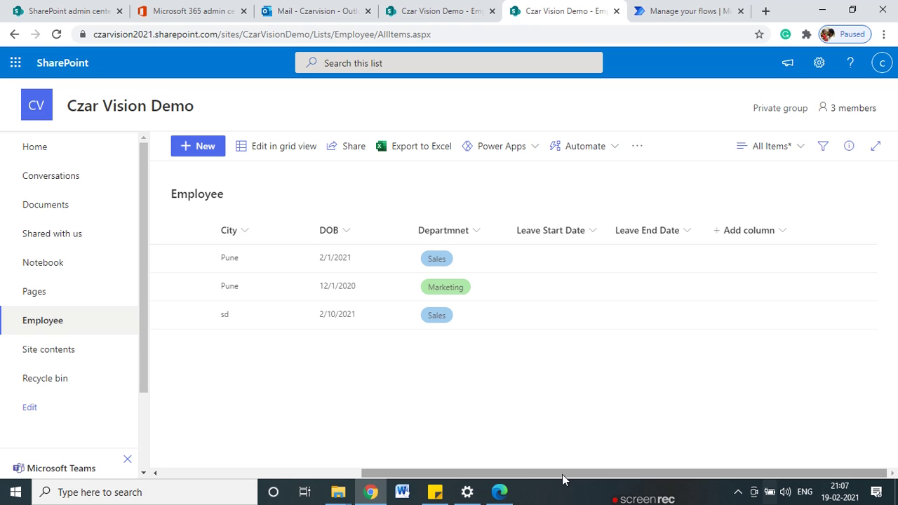
left_click_drag(563, 475, 341, 453)
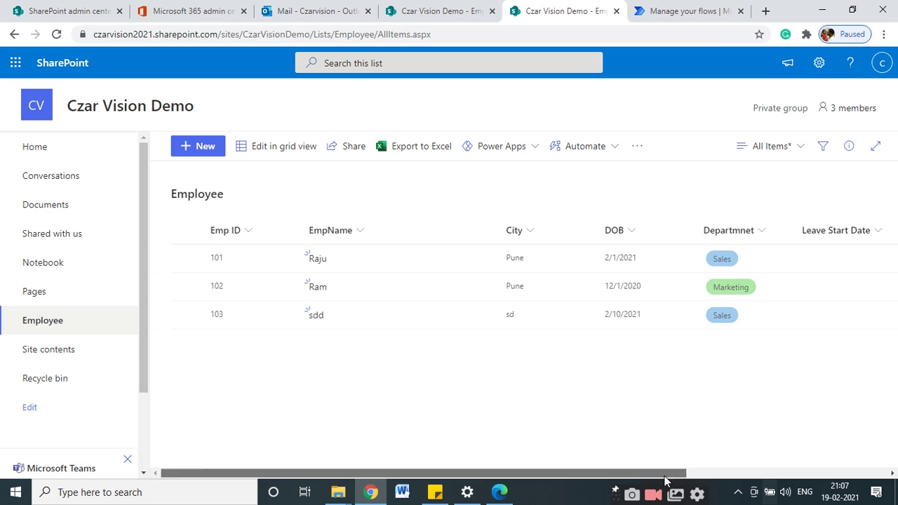
scroll(247, 263, "right", 2)
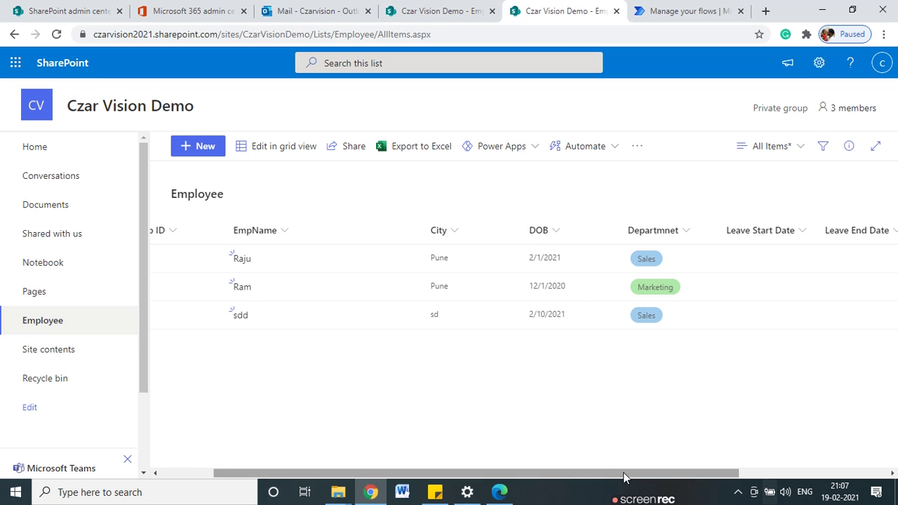
scroll(606, 459, "right", 3)
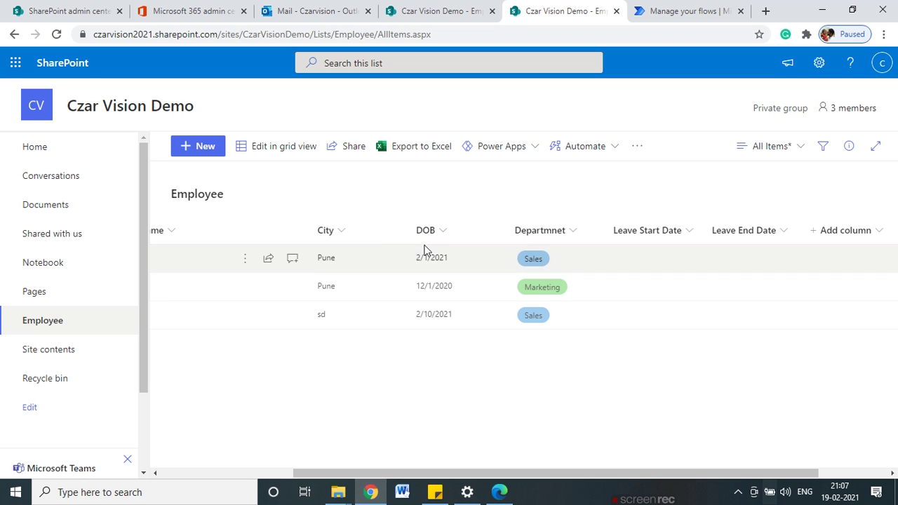
- Add a column named Approver Comment of type Multiple lines of text to the Employee list and save it
left_click_drag(728, 474, 773, 471)
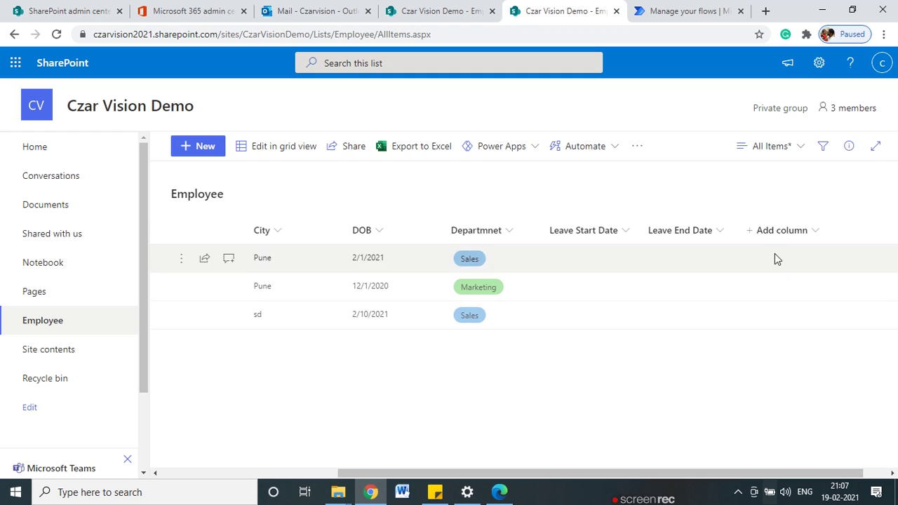
left_click(807, 238)
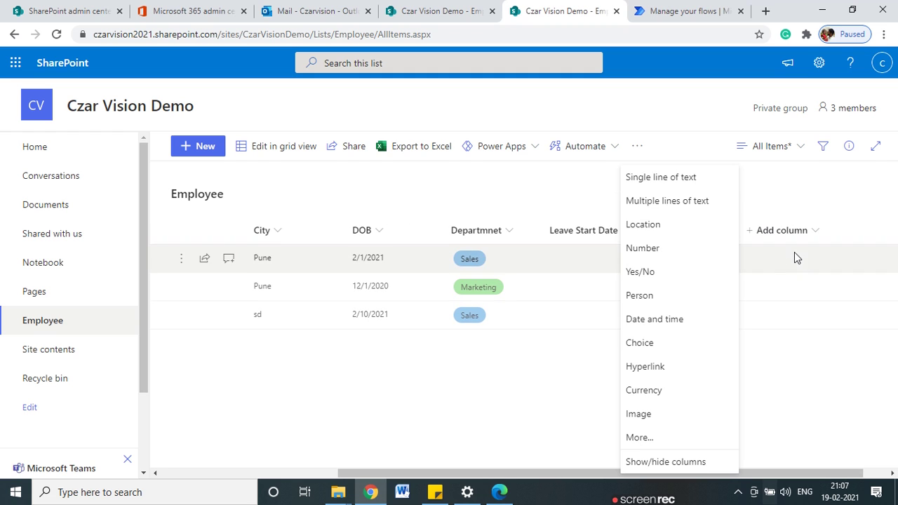
left_click(664, 184)
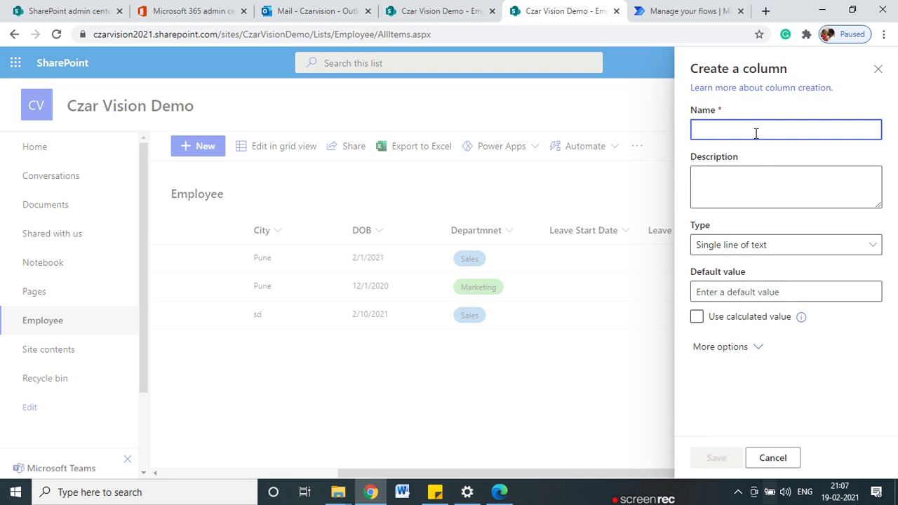
type("Approver Comment")
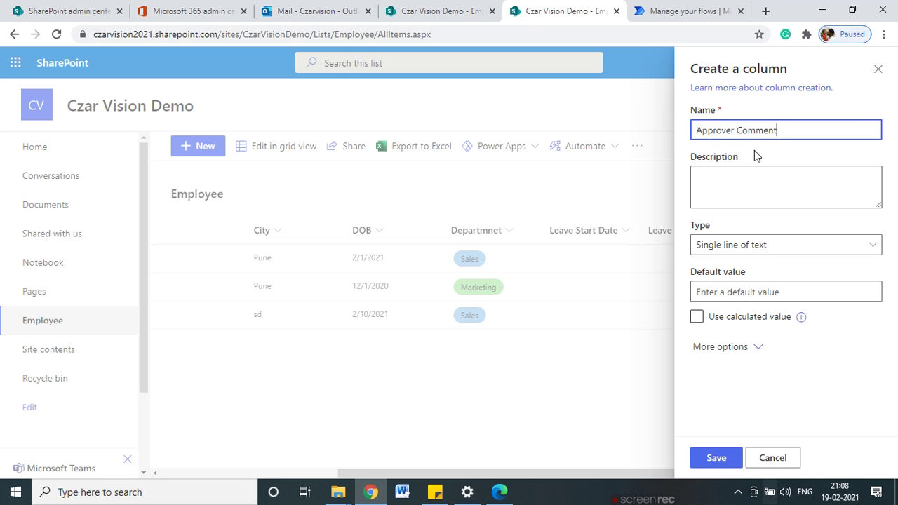
left_click(776, 245)
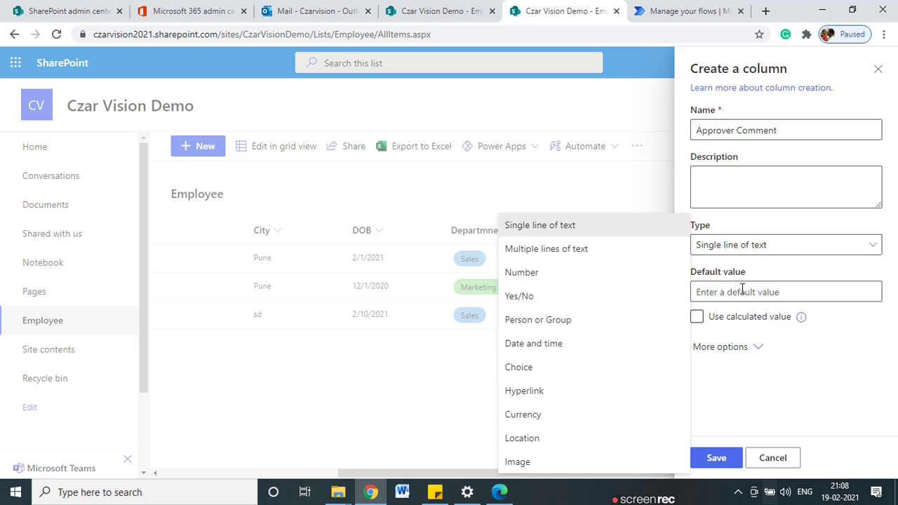
left_click(523, 251)
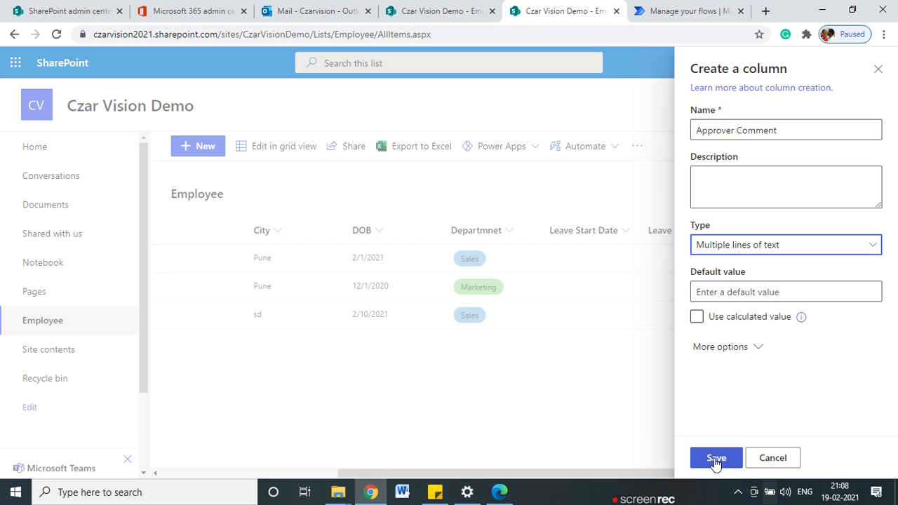
left_click(754, 350)
scroll(772, 362, "down", 2)
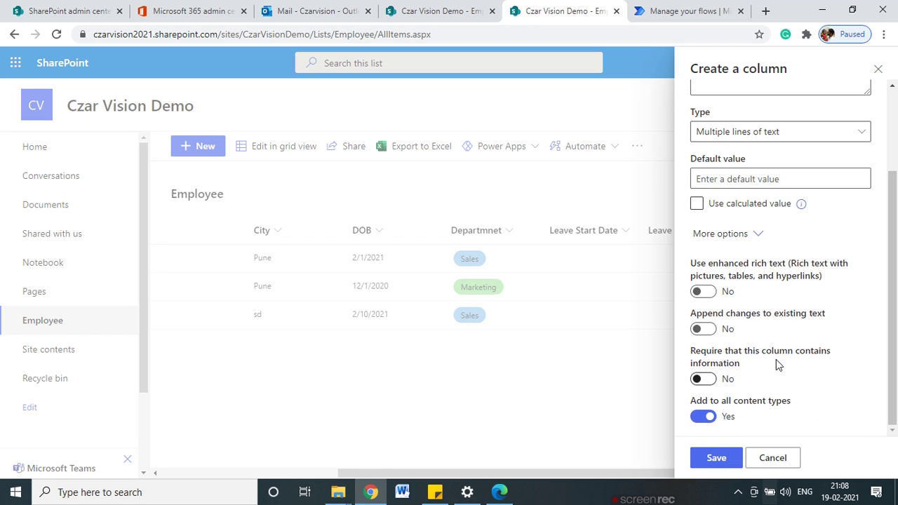
left_click(711, 458)
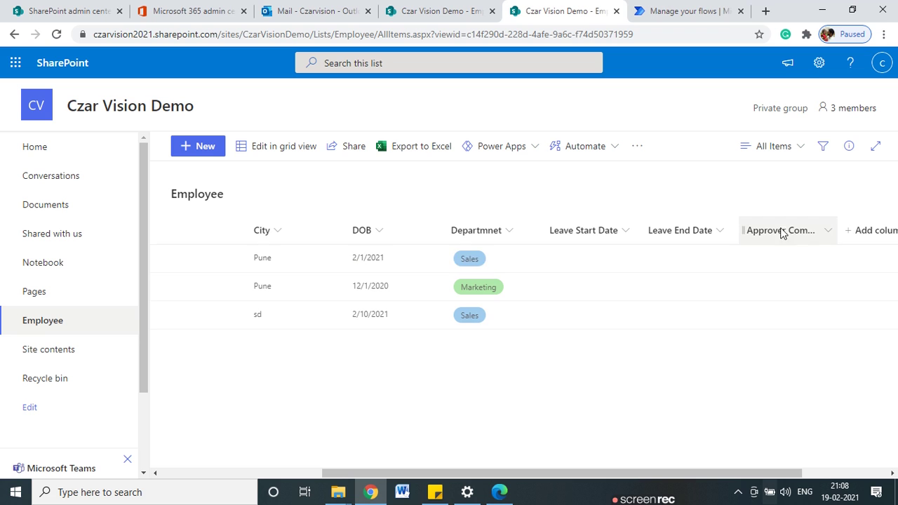
- Review the Employee list's columns and check which account is signed in to SharePoint
scroll(384, 459, "left", 2)
scroll(281, 451, "left", 3)
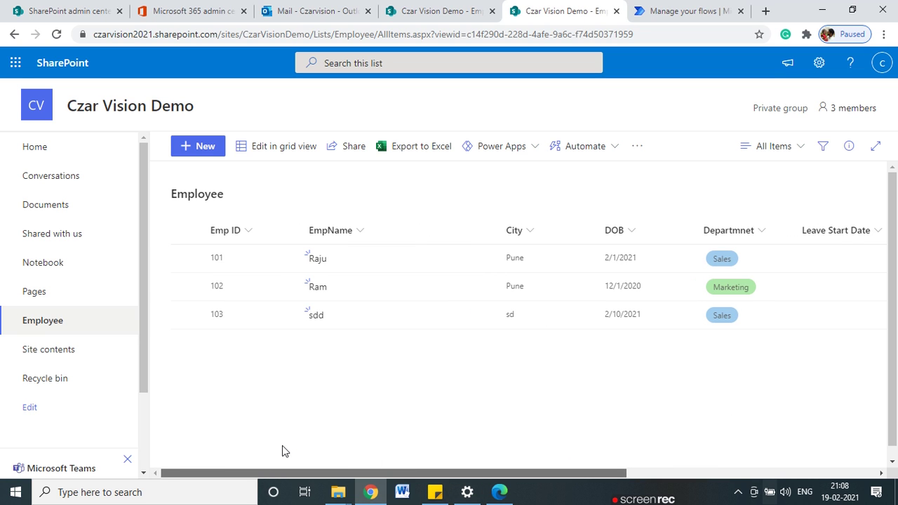
scroll(526, 451, "right", 3)
scroll(267, 428, "left", 4)
left_click(882, 63)
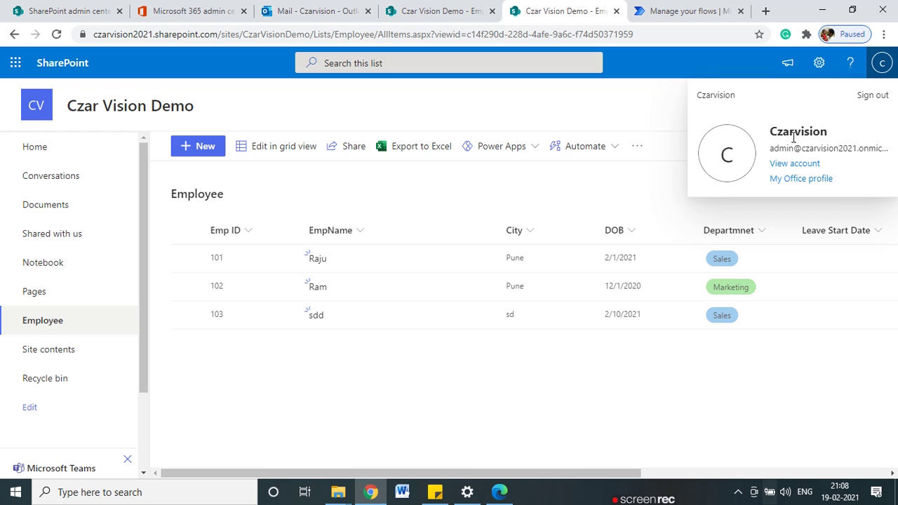
left_click_drag(805, 130, 833, 130)
left_click(834, 131)
- Switch to the Microsoft 365 admin center and check the manager assigned to the Czarvision user
left_click(284, 9)
left_click(425, 5)
left_click(165, 11)
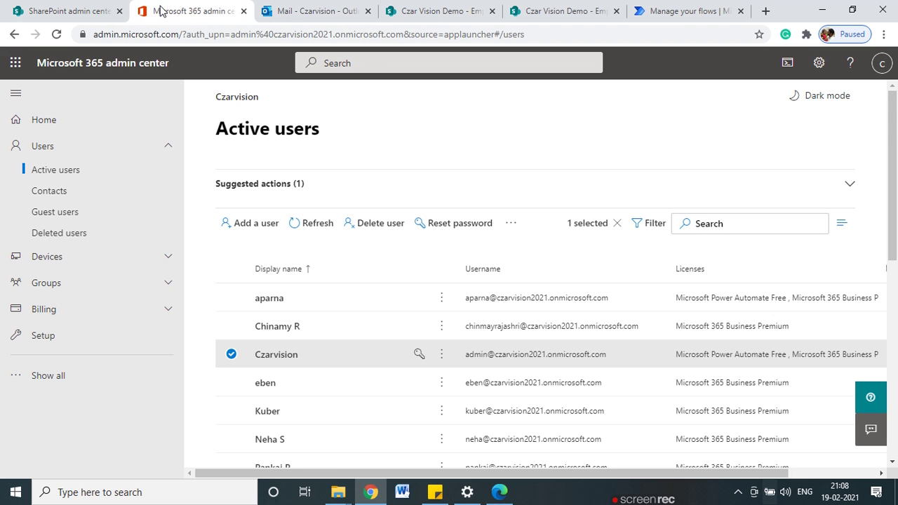
scroll(277, 275, "down", 2)
left_click(269, 225)
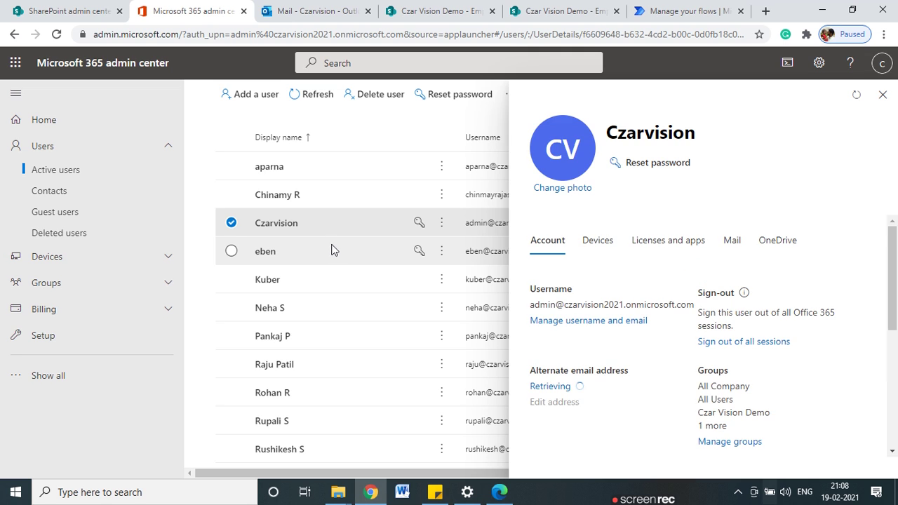
scroll(824, 379, "down", 2)
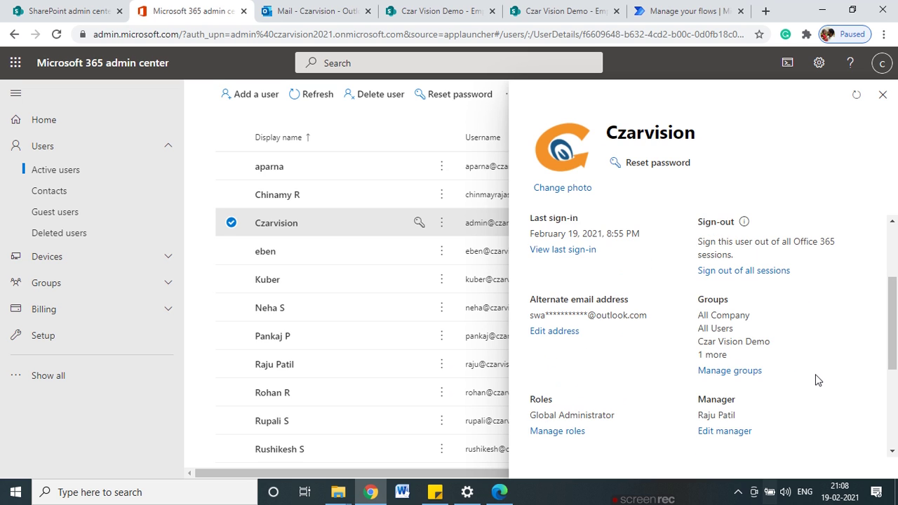
scroll(816, 380, "down", 1)
scroll(815, 380, "down", 2)
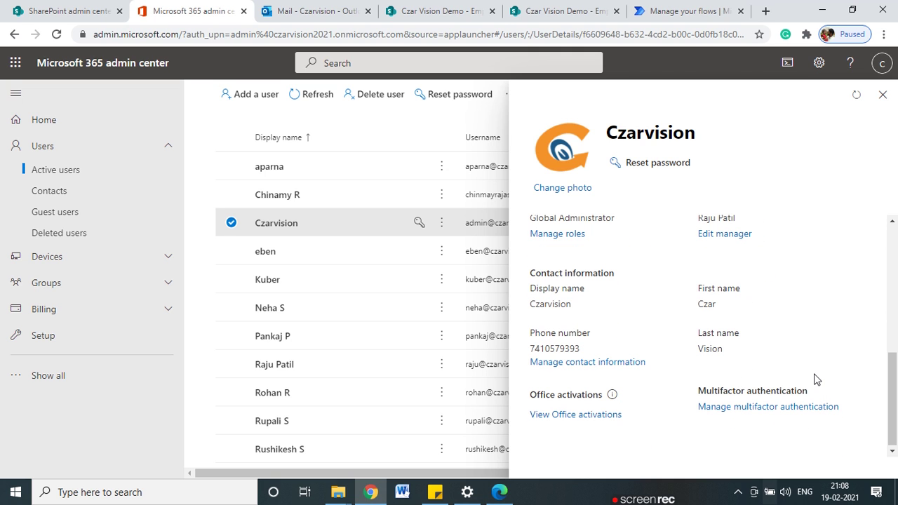
scroll(605, 388, "up", 2)
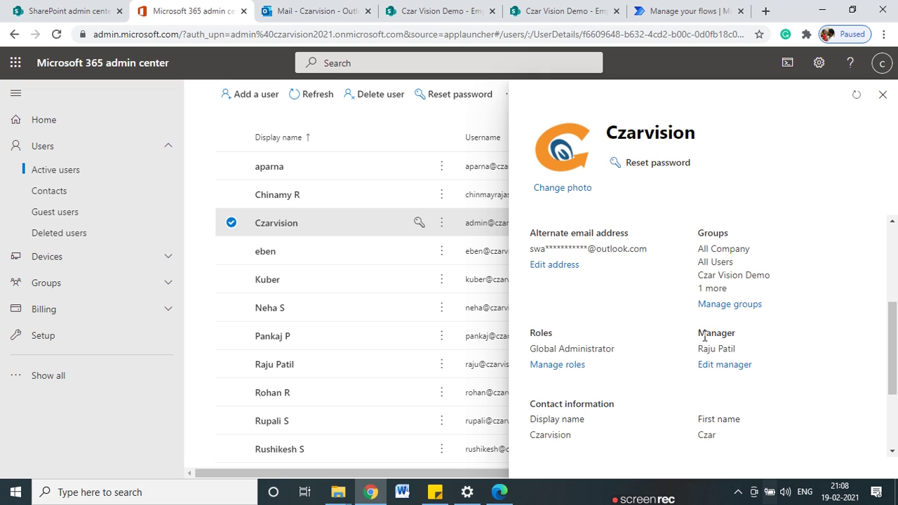
left_click_drag(741, 350, 693, 352)
left_click(651, 323)
left_click(884, 97)
- Switch to the Outlook mailbox in Microsoft Edge and check which account is signed in
scroll(425, 367, "down", 3)
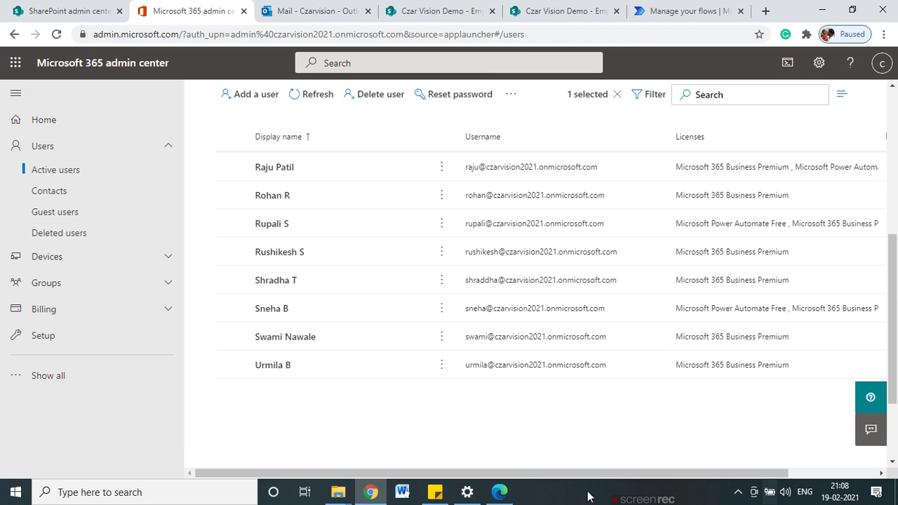
left_click(498, 496)
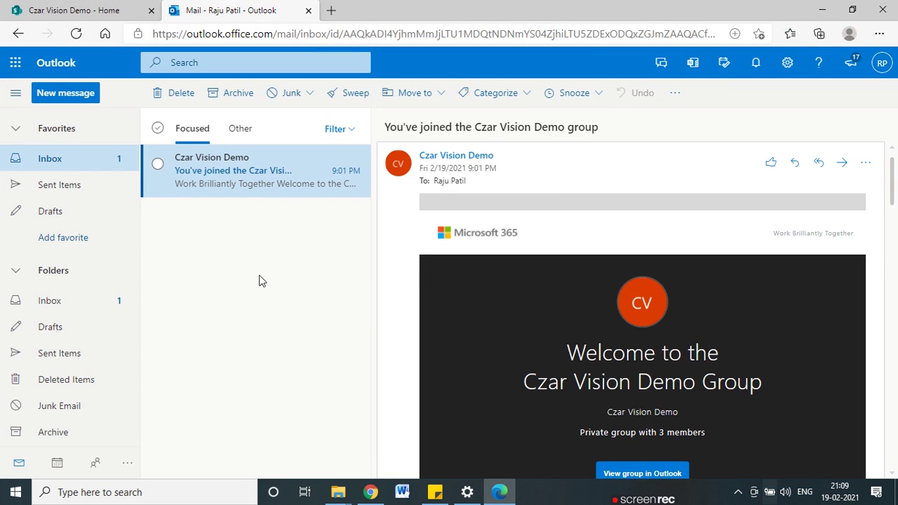
left_click(881, 62)
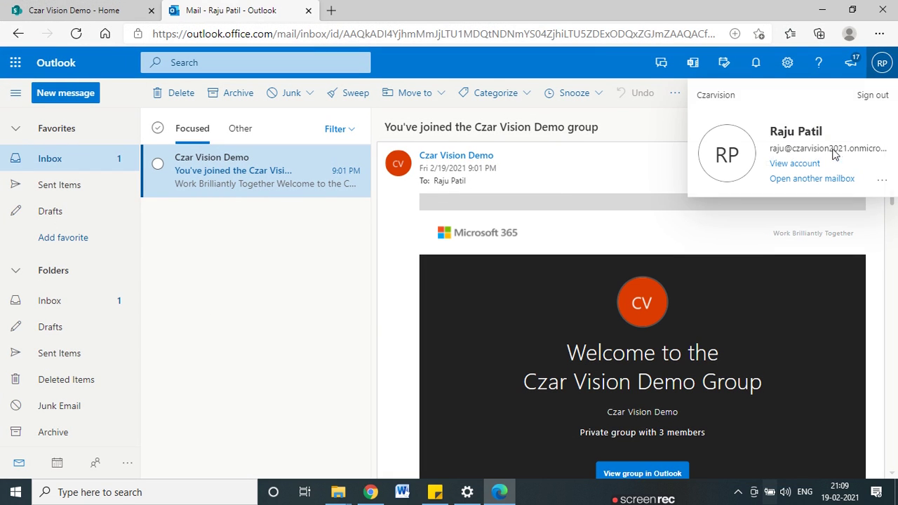
left_click(823, 10)
- Switch to Power Automate and create an automated cloud flow named Leave Approval Flow with SharePoint's "When an item is created" trigger
left_click(653, 11)
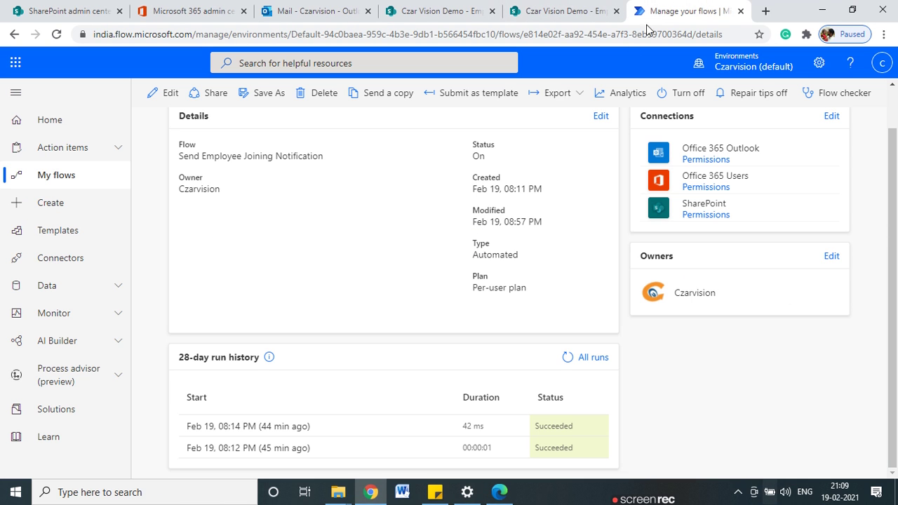
left_click(55, 179)
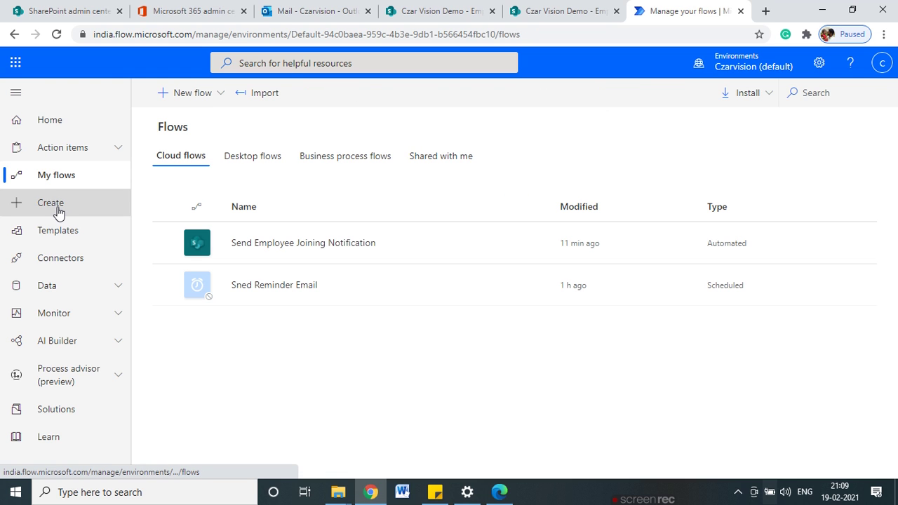
left_click(59, 212)
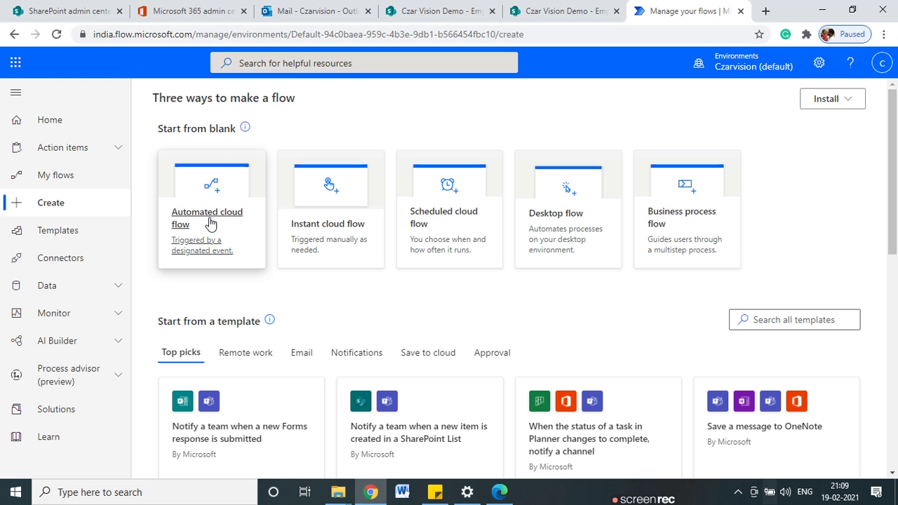
left_click(209, 223)
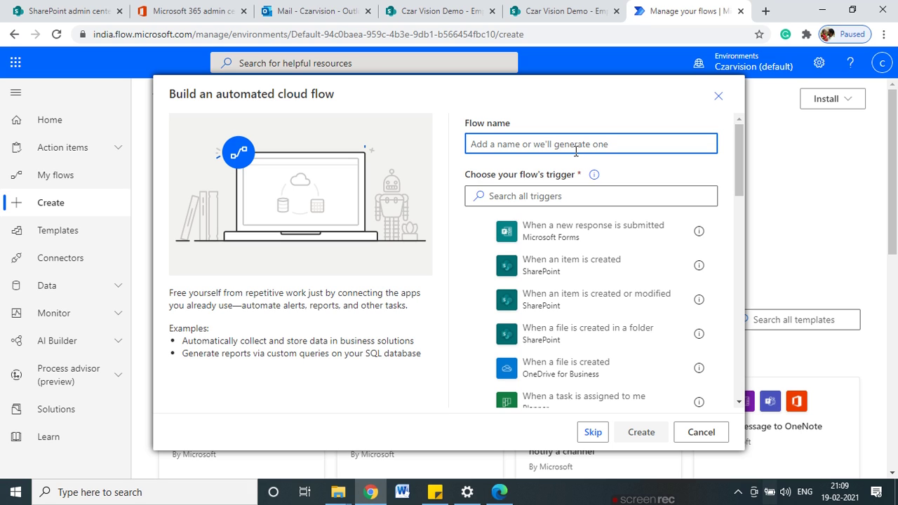
type("Leave Approval Flow")
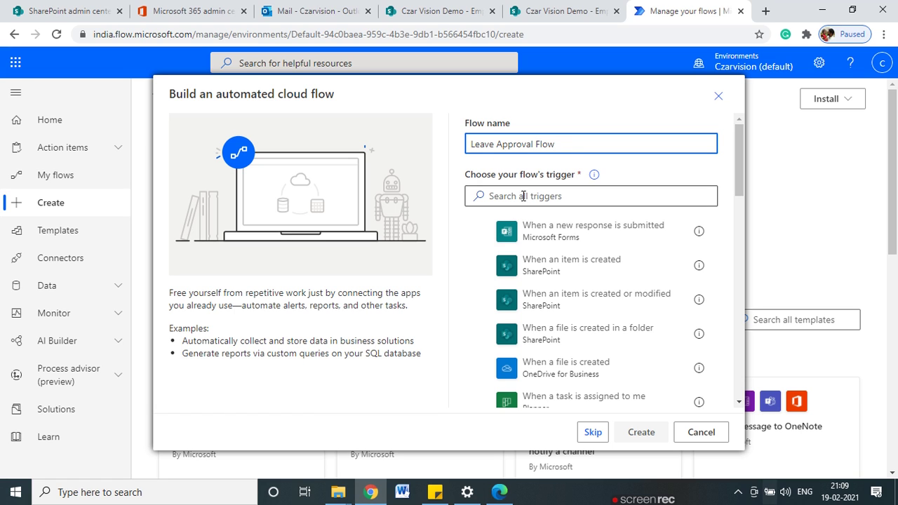
scroll(597, 226, "down", 1)
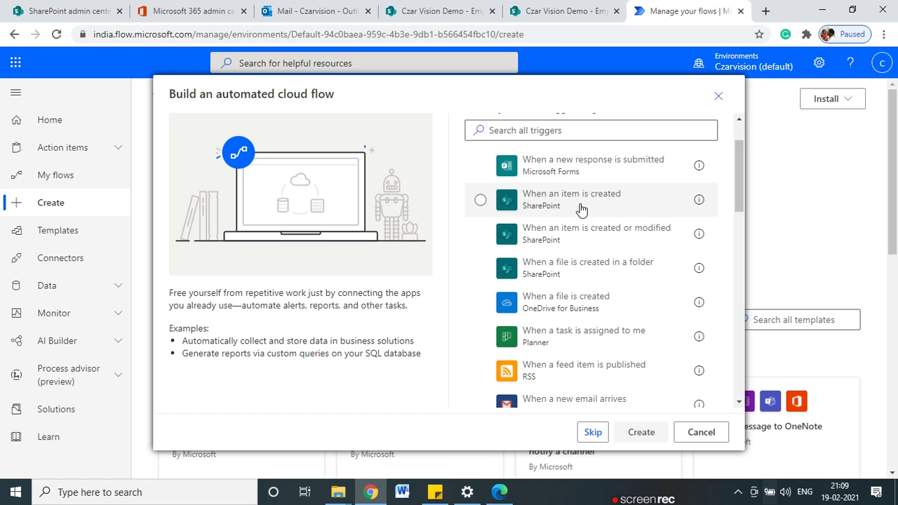
left_click(552, 210)
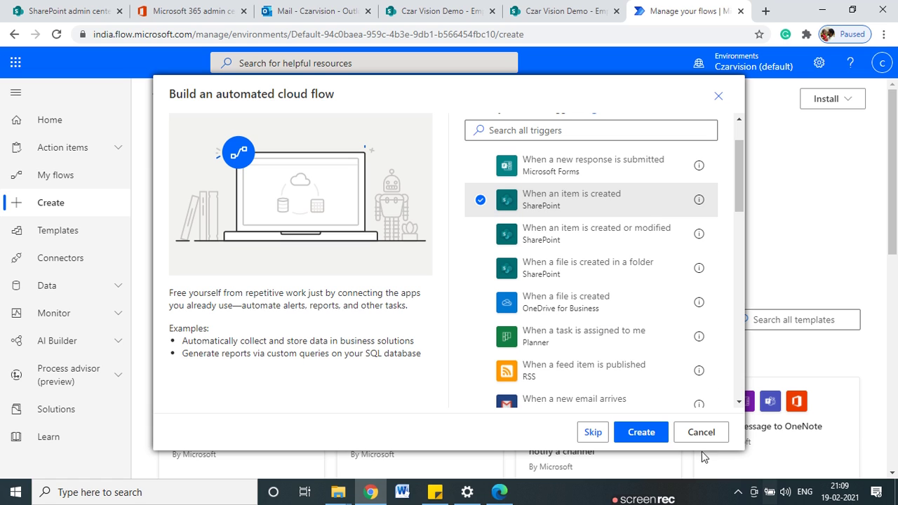
left_click(640, 429)
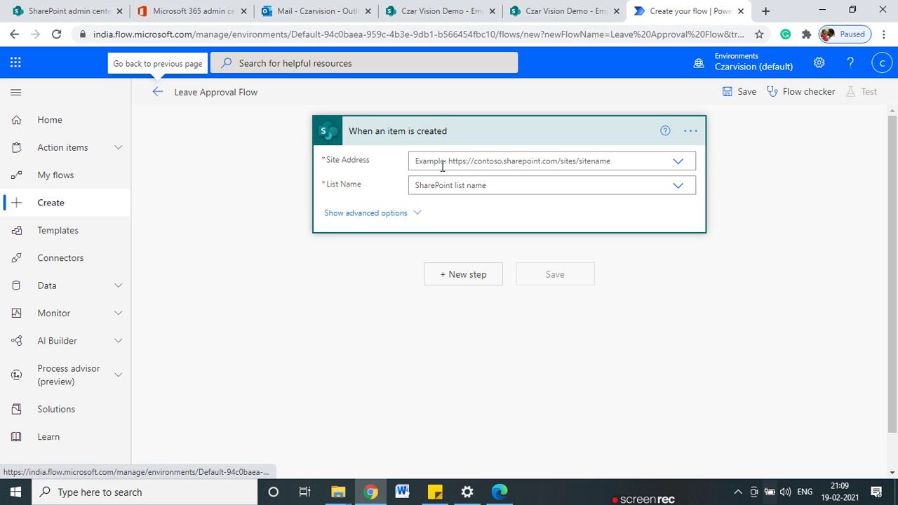
- Switch to the SharePoint Employee list and rename it to Employee Leave in its list settings
left_click(545, 12)
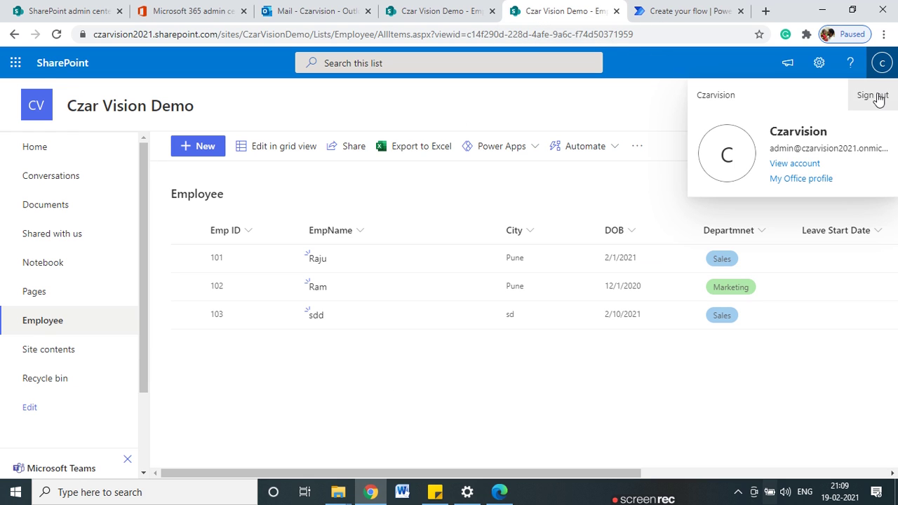
left_click(603, 185)
left_click(818, 63)
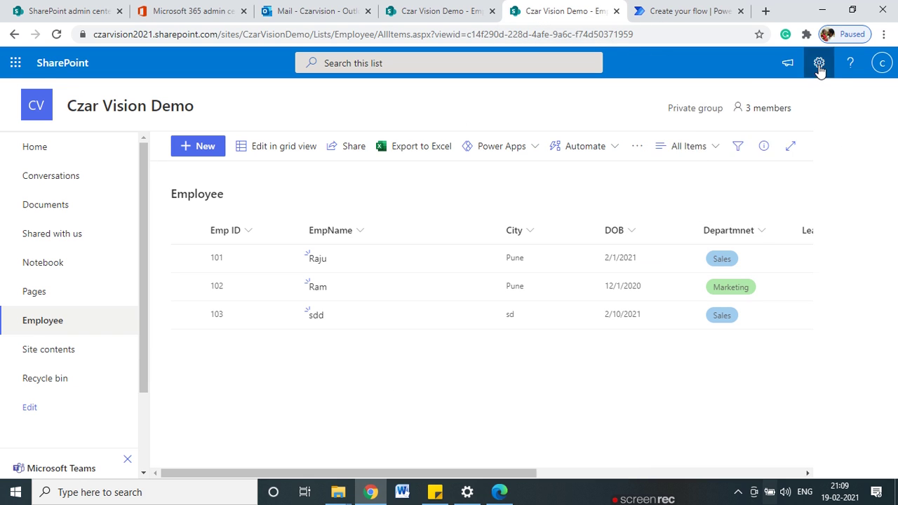
left_click(702, 200)
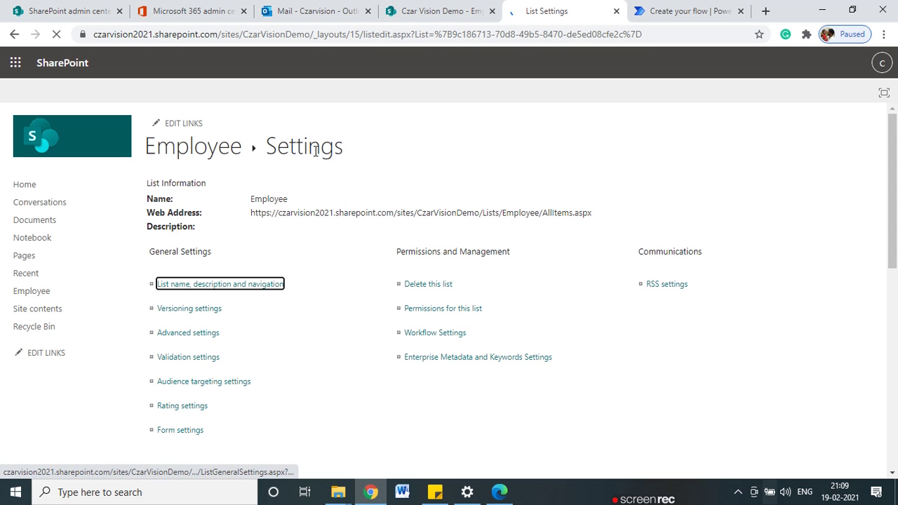
left_click(195, 287)
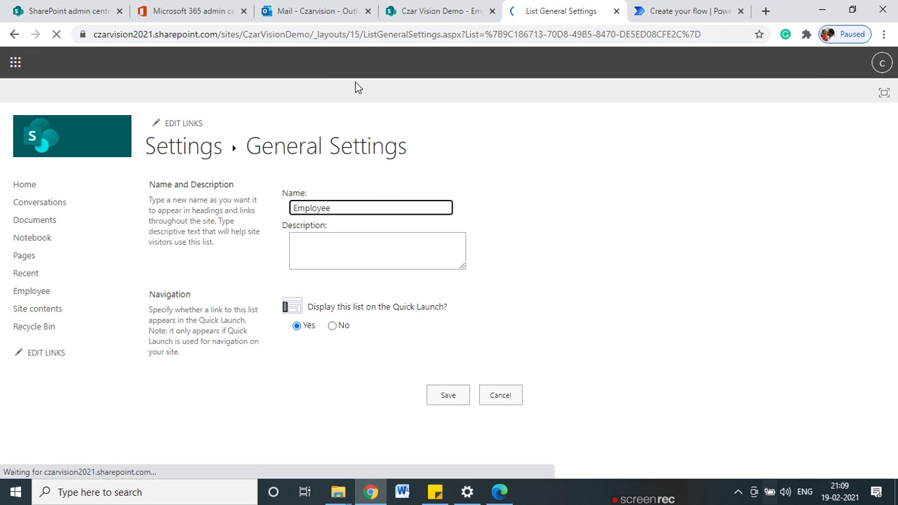
left_click(373, 206)
type("Leave")
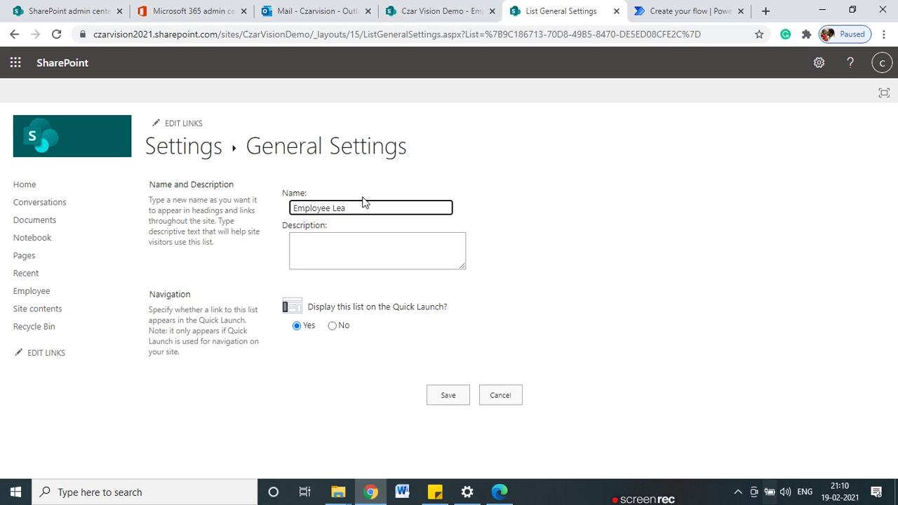
left_click(451, 395)
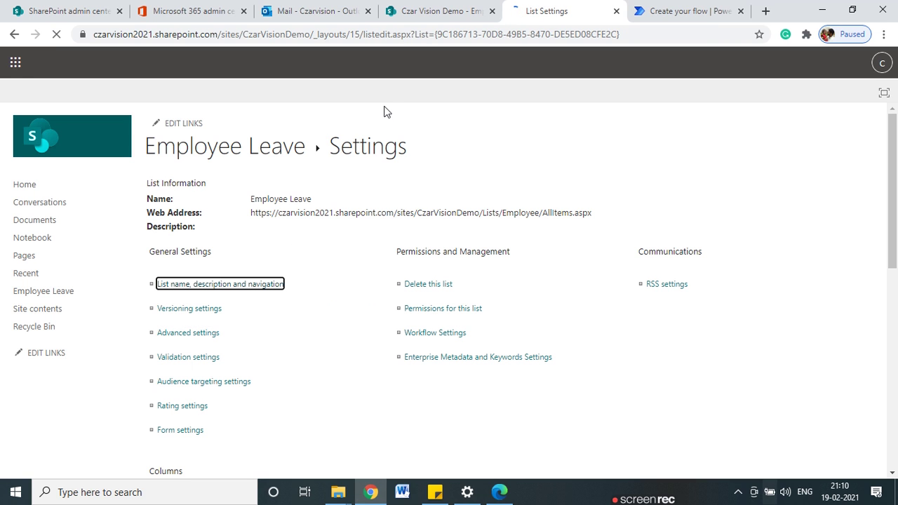
- Open the Employee Leave list and copy the site part of its address, ending at CzarVisionDemo/
left_click(210, 148)
left_click_drag(346, 35, 378, 34)
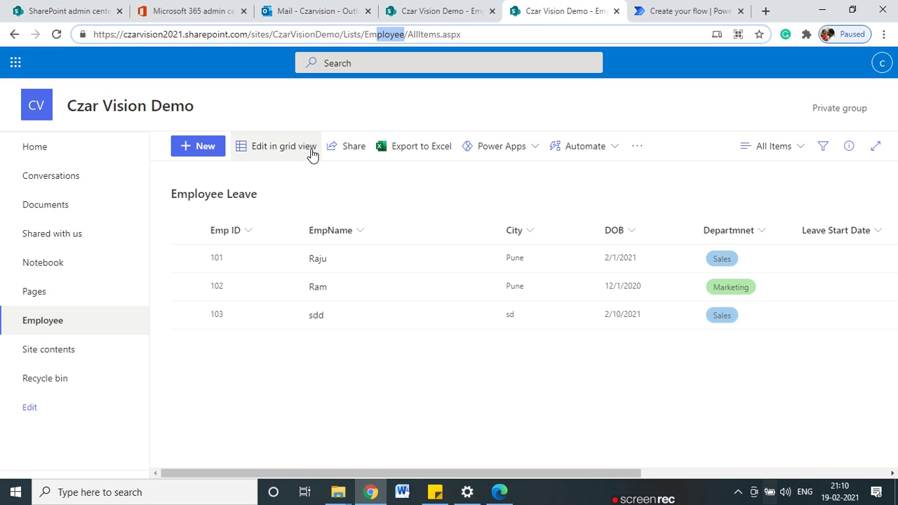
left_click(352, 35)
left_click_drag(343, 35, 22, 35)
key("ctrl+c")
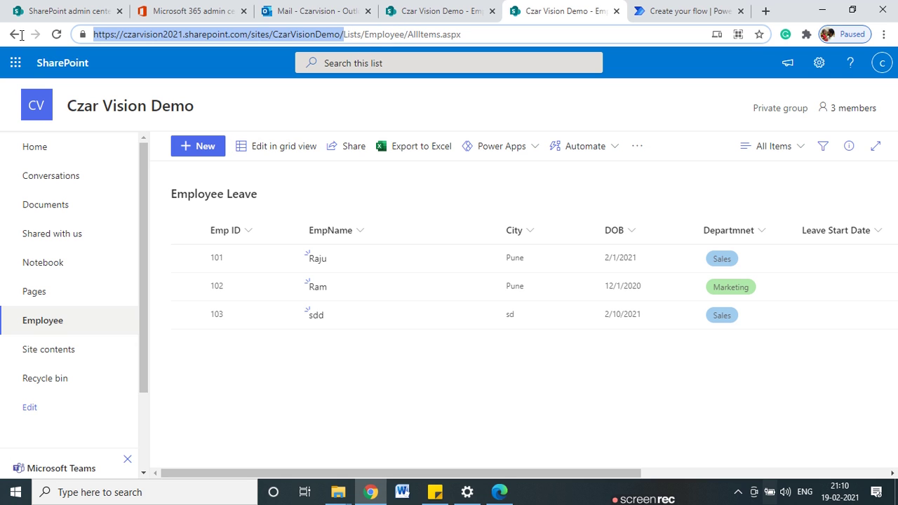
- Switch to Power Automate and set the trigger's site address to the copied CzarVisionDemo URL and its list name to Employee Leave
left_click(677, 12)
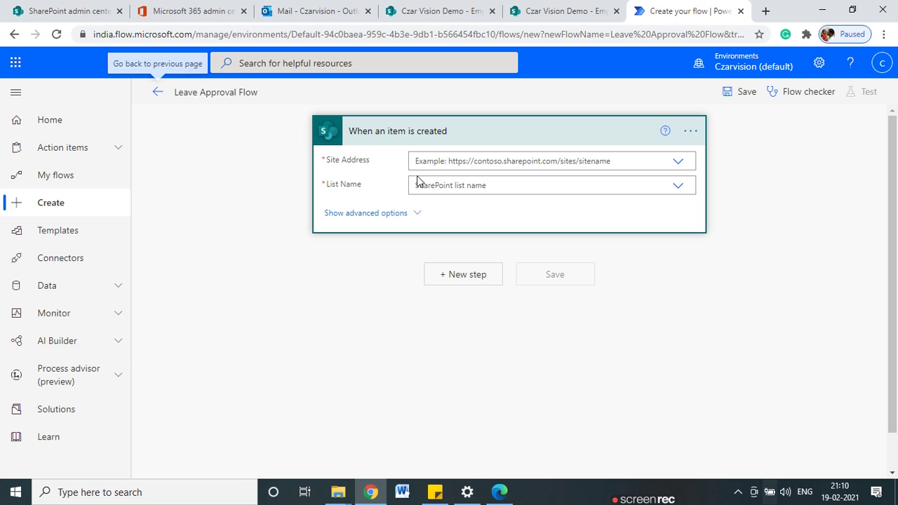
left_click(489, 157)
left_click(679, 162)
left_click(504, 193)
left_click(670, 162)
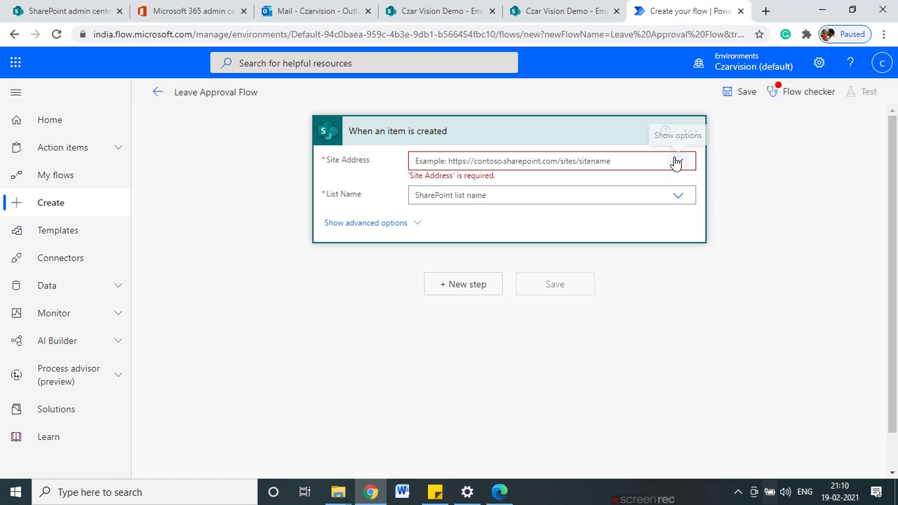
left_click(477, 198)
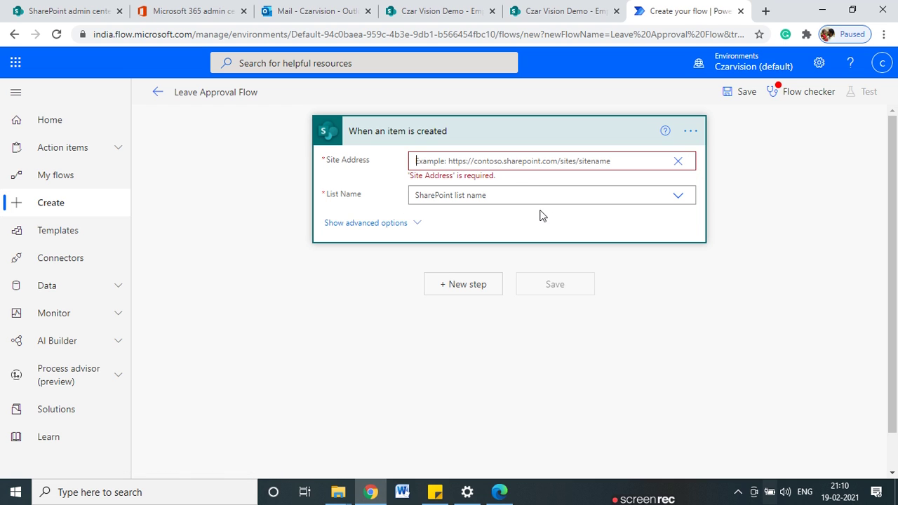
left_click(647, 197)
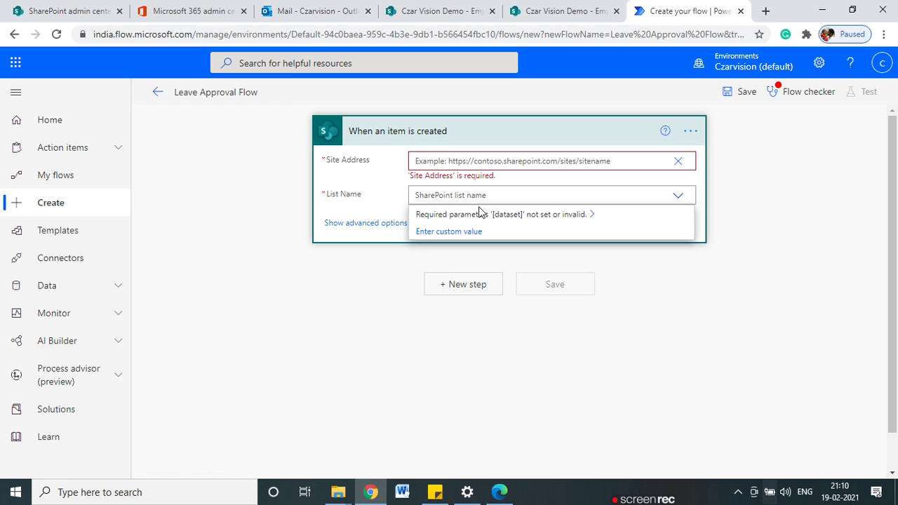
left_click(451, 163)
key("ctrl+v")
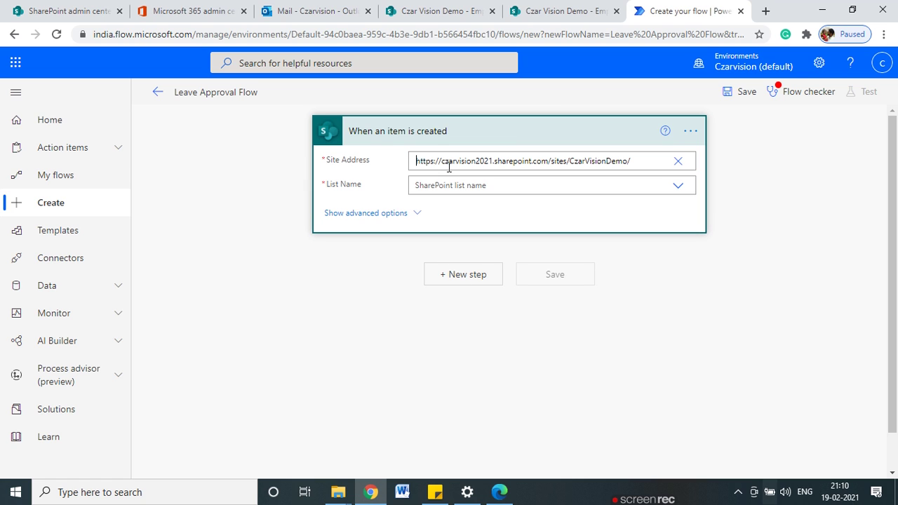
left_click(679, 187)
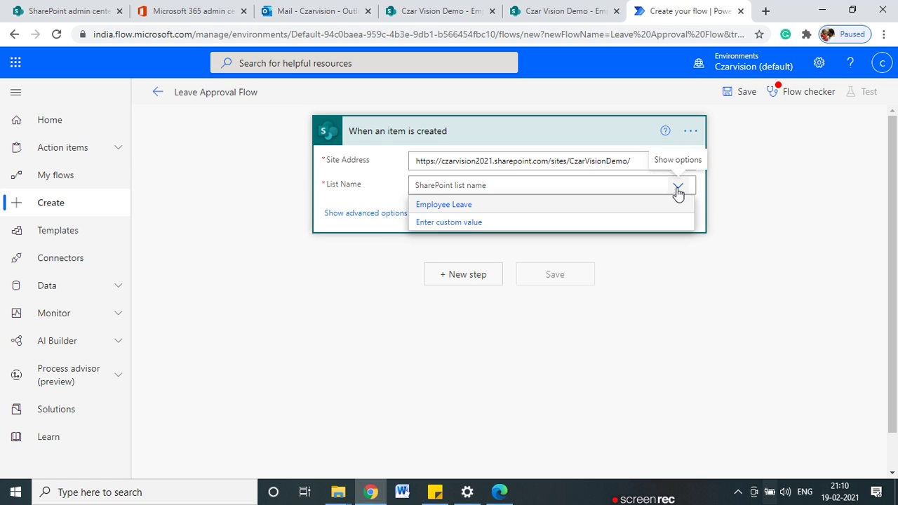
left_click(457, 209)
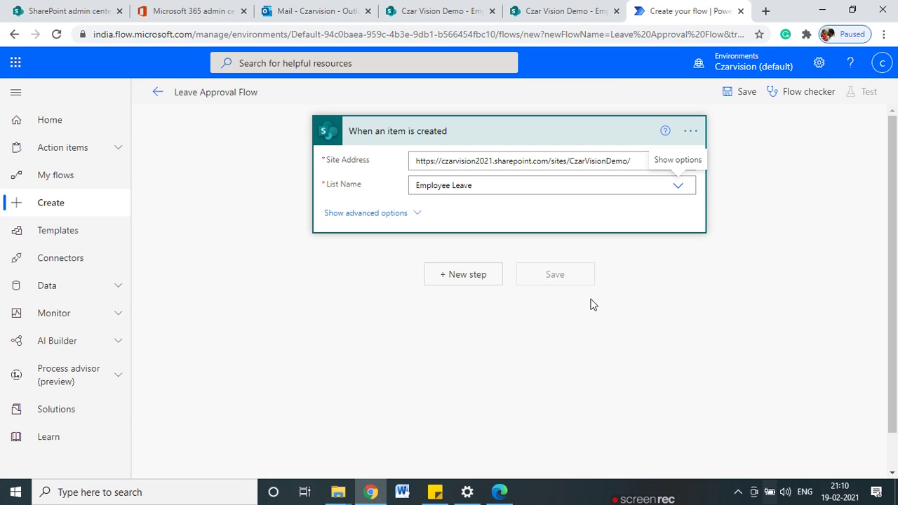
mouse_move(195, 300)
left_mouse_down()
mouse_move(263, 304)
mouse_move(236, 319)
left_mouse_up()
left_click_drag(303, 284, 295, 322)
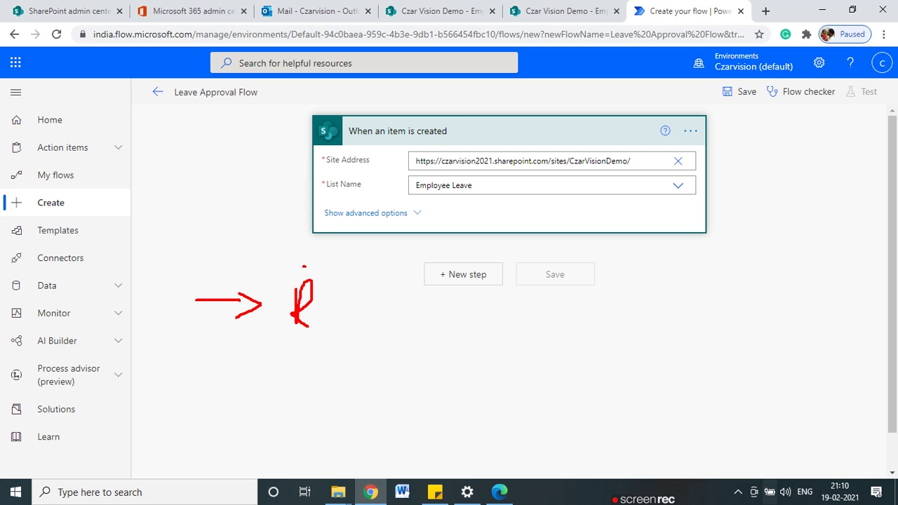
left_click_drag(304, 266, 301, 267)
mouse_move(208, 360)
left_mouse_down()
mouse_move(278, 361)
mouse_move(283, 379)
left_mouse_up()
mouse_move(351, 349)
left_mouse_down()
mouse_move(339, 392)
mouse_move(379, 367)
mouse_move(323, 379)
mouse_move(362, 344)
left_mouse_up()
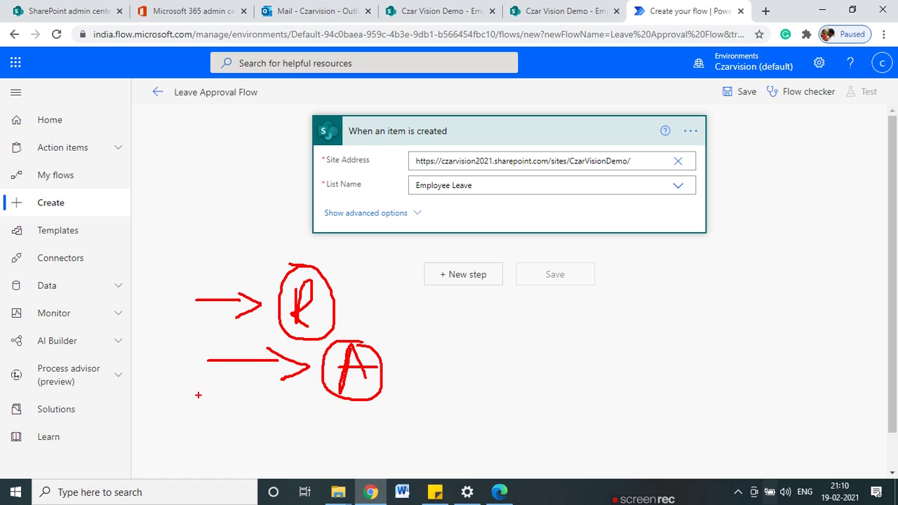
left_click_drag(169, 348, 185, 360)
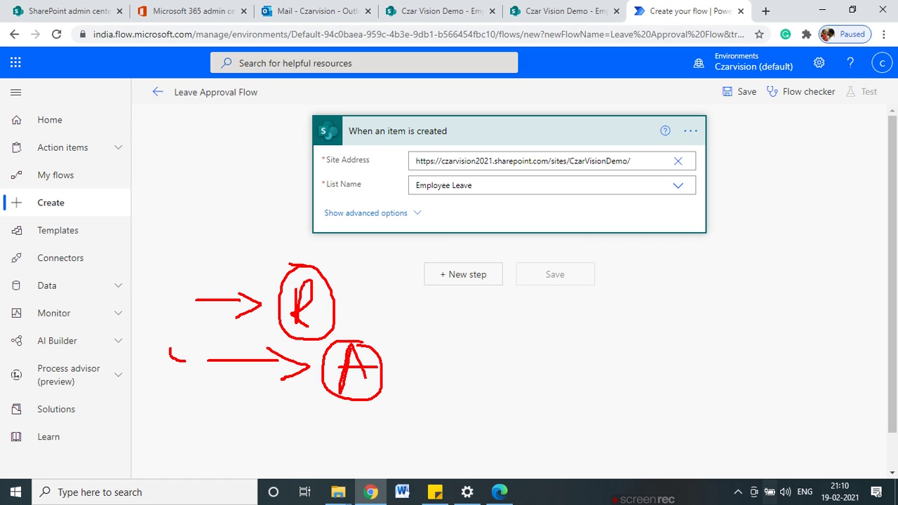
mouse_move(143, 312)
left_mouse_down()
mouse_move(136, 309)
mouse_move(143, 339)
mouse_move(152, 342)
left_mouse_up()
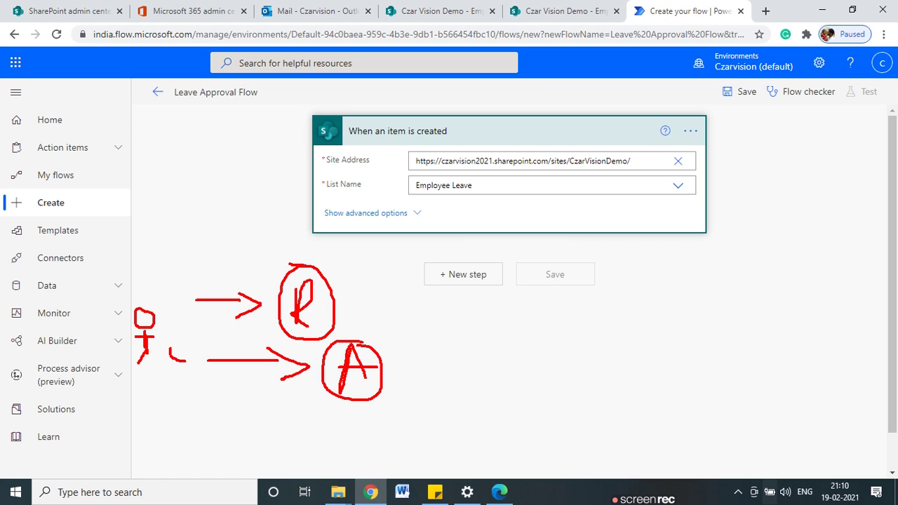
left_click_drag(232, 301, 162, 314)
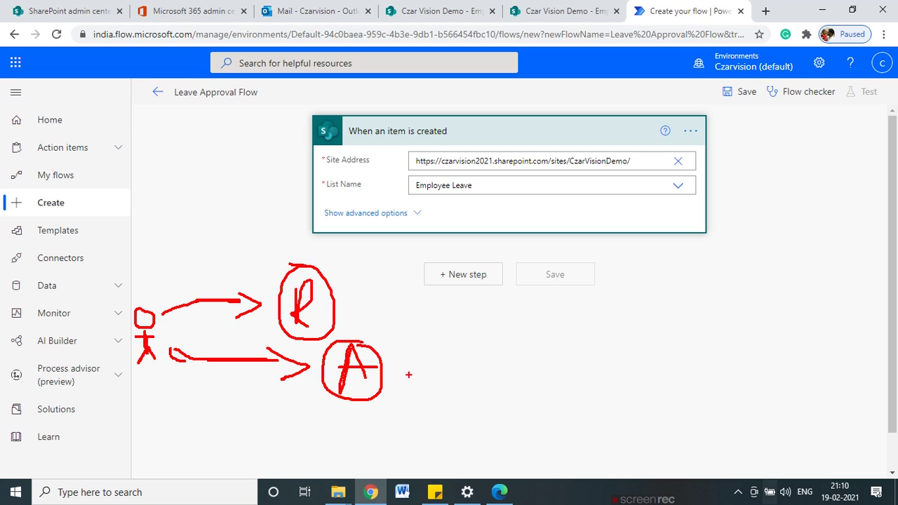
mouse_move(395, 374)
left_mouse_down()
mouse_move(467, 317)
mouse_move(485, 348)
left_mouse_up()
mouse_move(392, 379)
left_mouse_down()
mouse_move(444, 405)
mouse_move(447, 423)
left_mouse_up()
mouse_move(510, 317)
left_mouse_down()
mouse_move(525, 347)
mouse_move(517, 337)
mouse_move(549, 350)
left_mouse_up()
mouse_move(501, 433)
left_mouse_down()
mouse_move(520, 386)
mouse_move(541, 425)
left_mouse_up()
left_click_drag(514, 417, 519, 412)
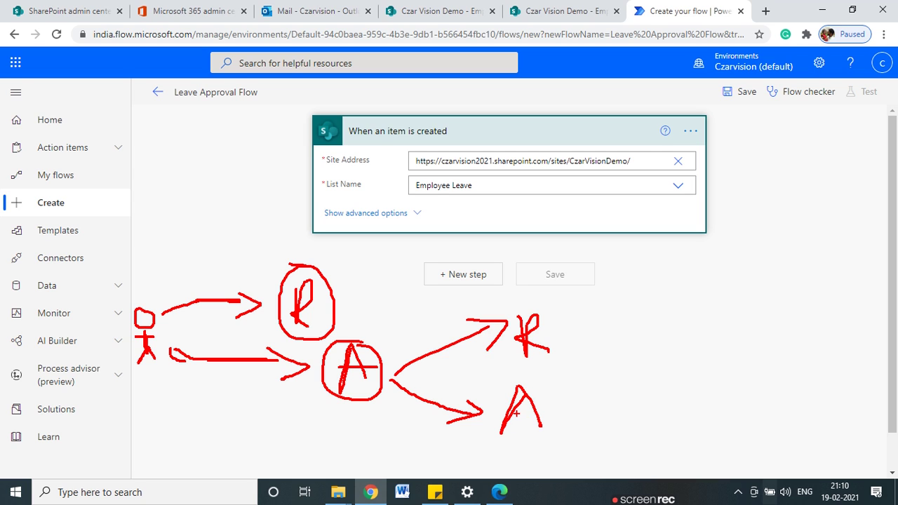
mouse_move(570, 309)
left_mouse_down()
mouse_move(492, 307)
mouse_move(552, 317)
left_mouse_up()
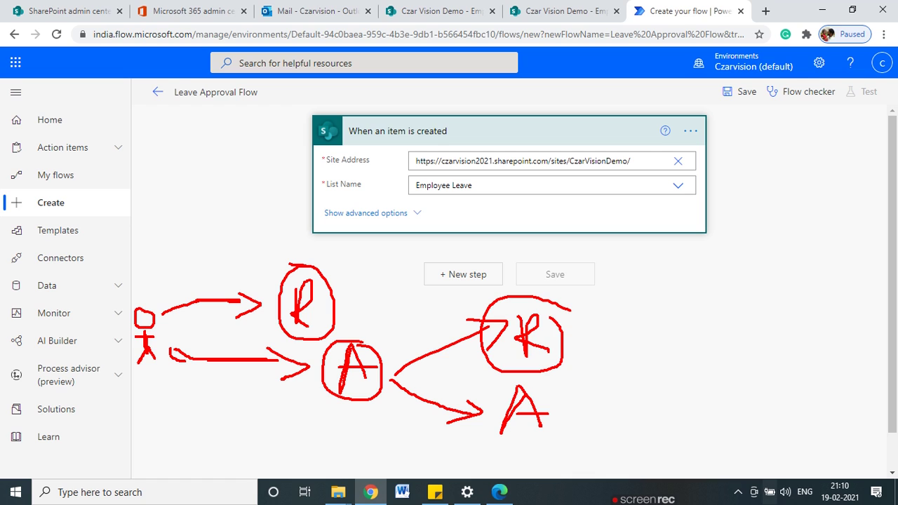
mouse_move(584, 347)
left_mouse_down()
mouse_move(656, 310)
mouse_move(647, 334)
left_mouse_up()
left_click_drag(684, 301, 696, 321)
left_click_drag(695, 277, 695, 294)
mouse_move(691, 296)
left_mouse_down()
mouse_move(713, 295)
mouse_move(737, 314)
left_mouse_up()
left_click_drag(760, 284, 756, 349)
left_click_drag(560, 407, 676, 332)
left_click_drag(658, 330, 684, 360)
mouse_move(811, 283)
left_mouse_down()
mouse_move(669, 277)
mouse_move(773, 236)
left_mouse_up()
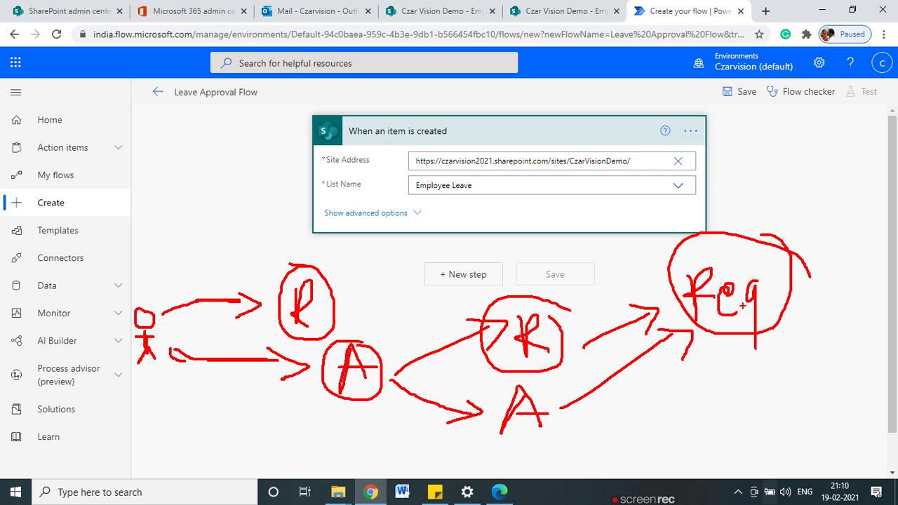
key("Escape")
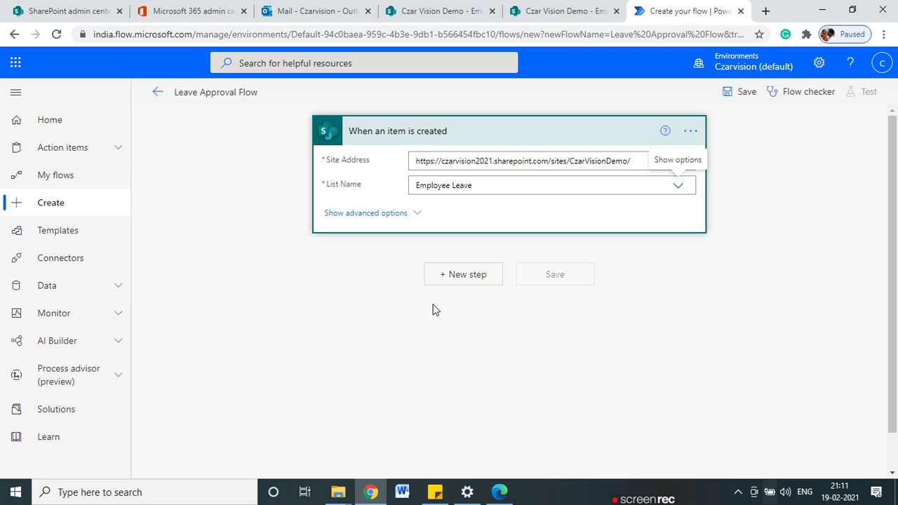
- Add the Office 365 Outlook action "Send an email (V2)" after the trigger and start on its To field
left_click(454, 278)
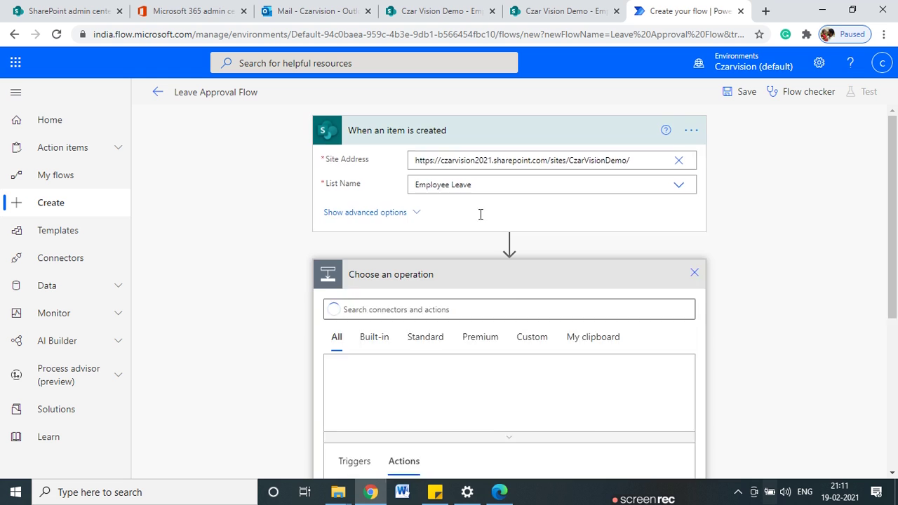
type("email")
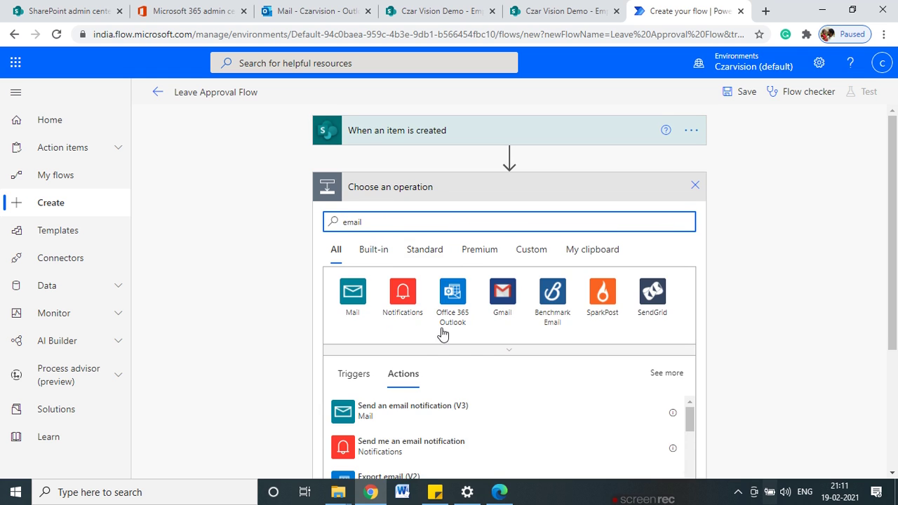
scroll(419, 472, "down", 5)
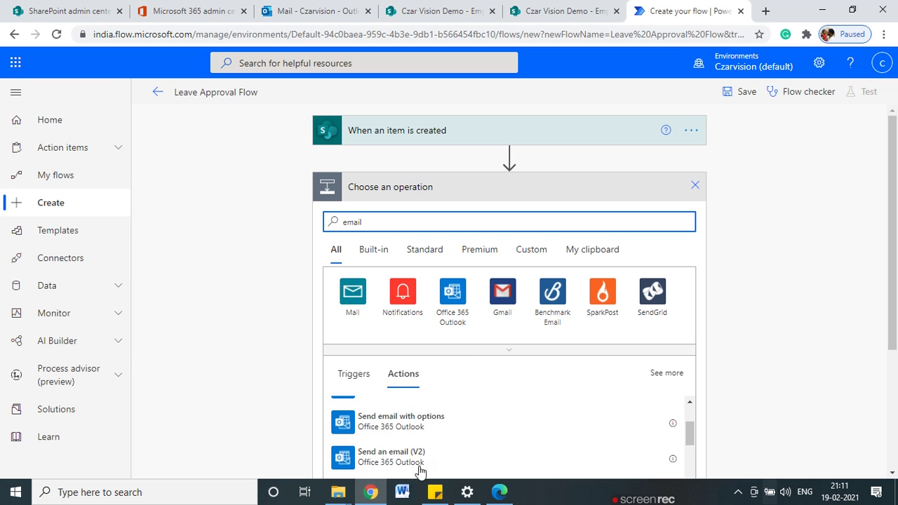
scroll(481, 453, "down", 2)
left_click(403, 459)
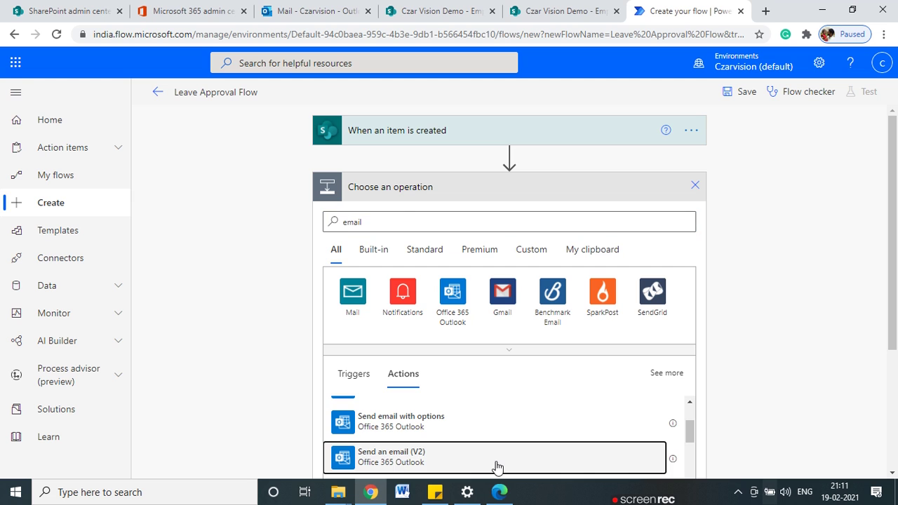
left_click(477, 215)
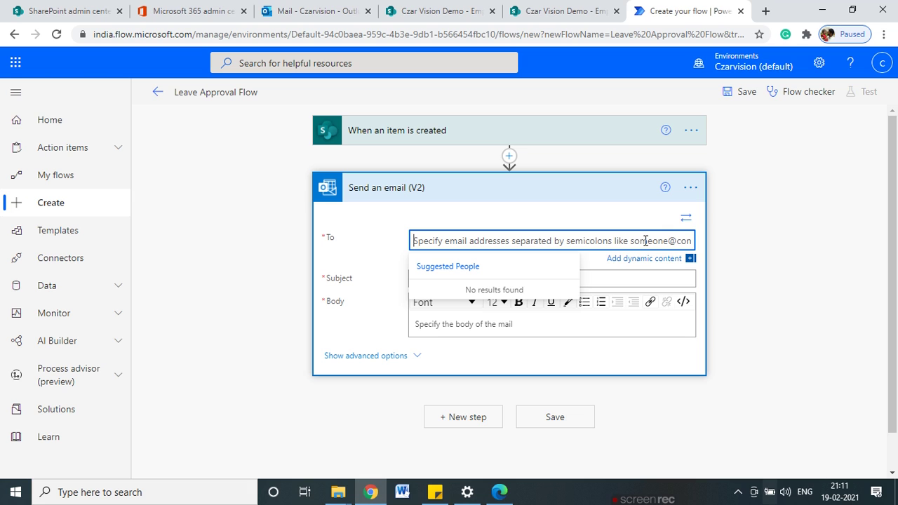
left_click(214, 326)
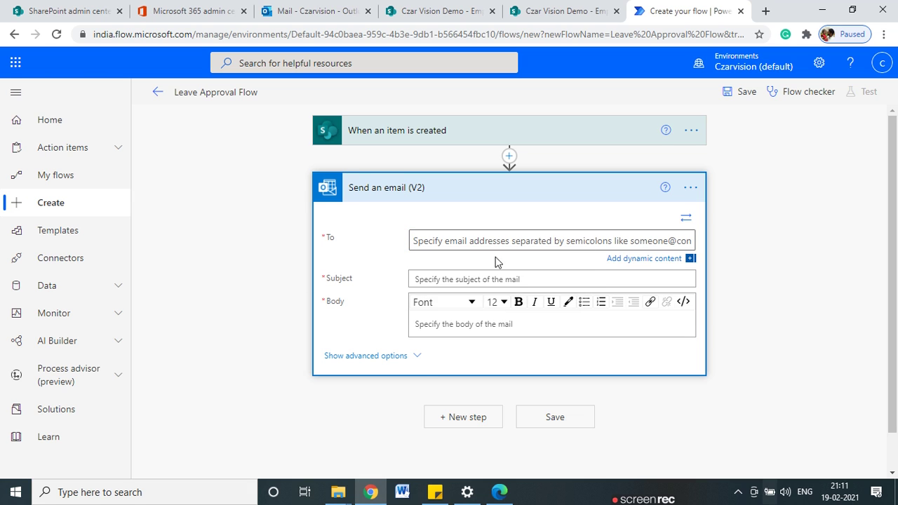
left_click(537, 240)
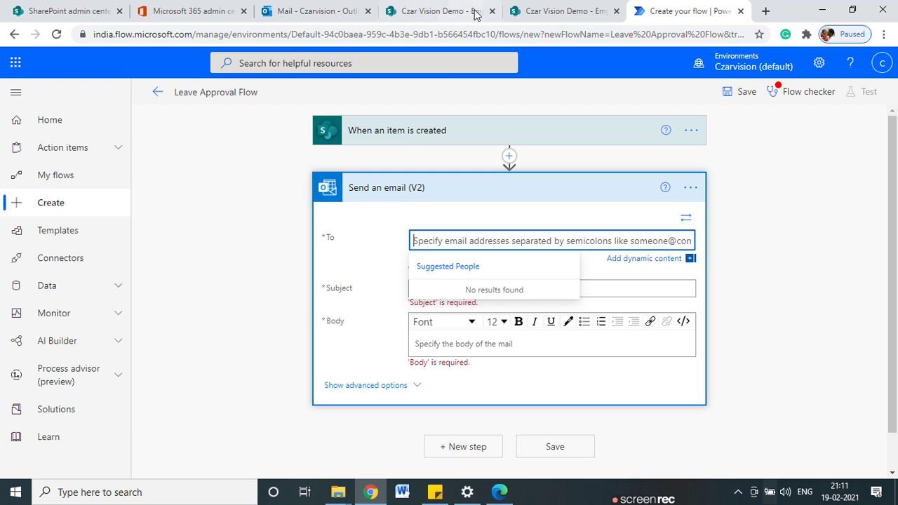
- Switch to the SharePoint Employee Leave list, look through its columns and open the current All Items view for editing
left_click(550, 19)
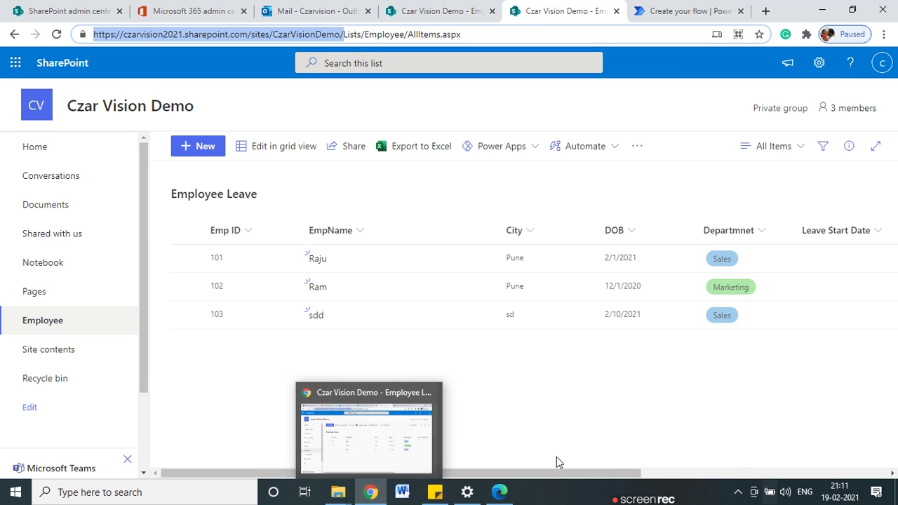
left_click(652, 474)
left_click_drag(653, 480, 425, 451)
left_click_drag(519, 460, 734, 431)
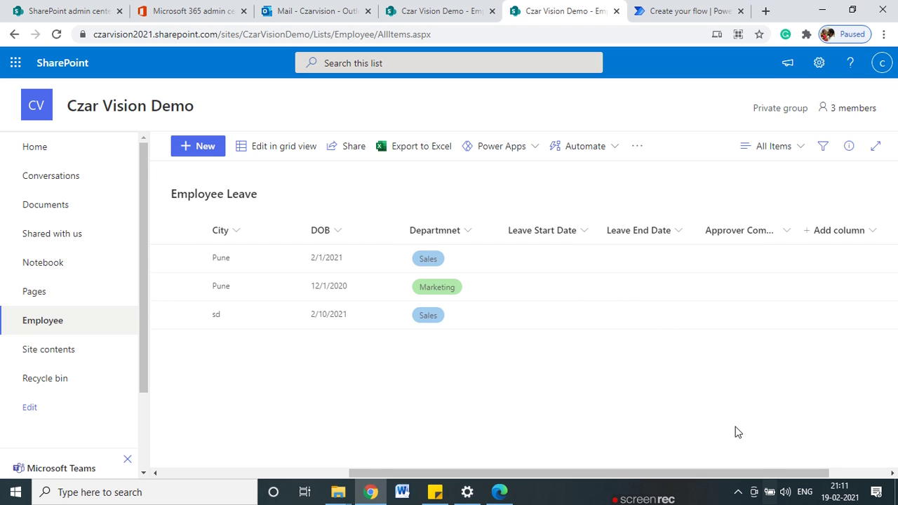
left_click(773, 146)
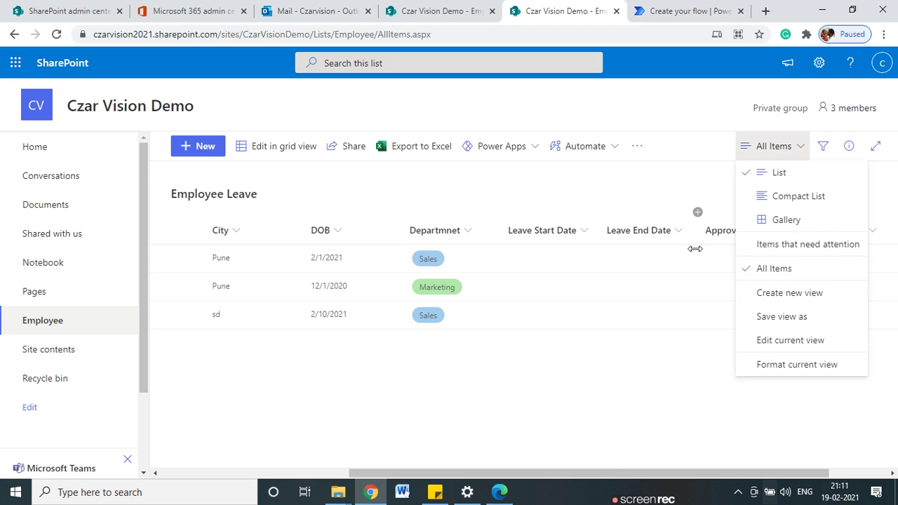
left_click(786, 340)
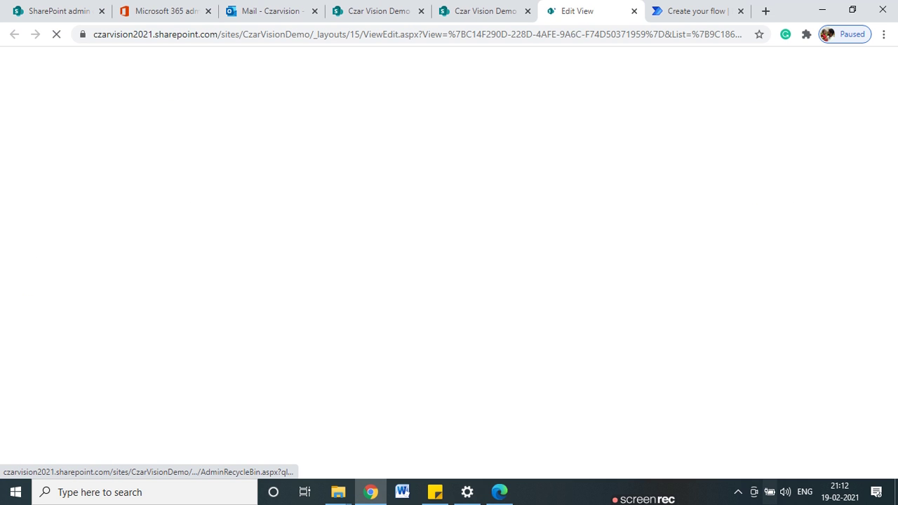
- Add the Created By column to the All Items view, save the view and check the column in the Employee Leave list
scroll(566, 370, "down", 6)
scroll(449, 266, "down", 2)
scroll(449, 262, "up", 2)
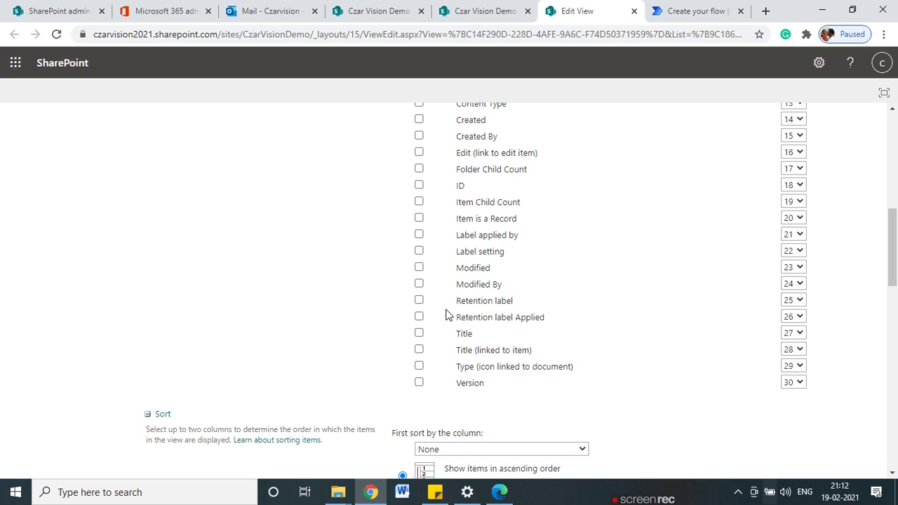
scroll(449, 314, "up", 1)
scroll(442, 300, "up", 1)
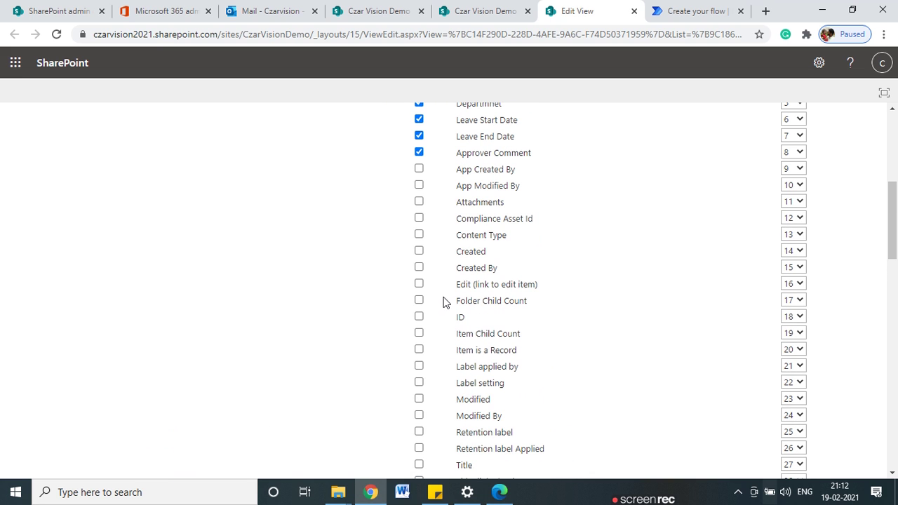
scroll(442, 405, "down", 1)
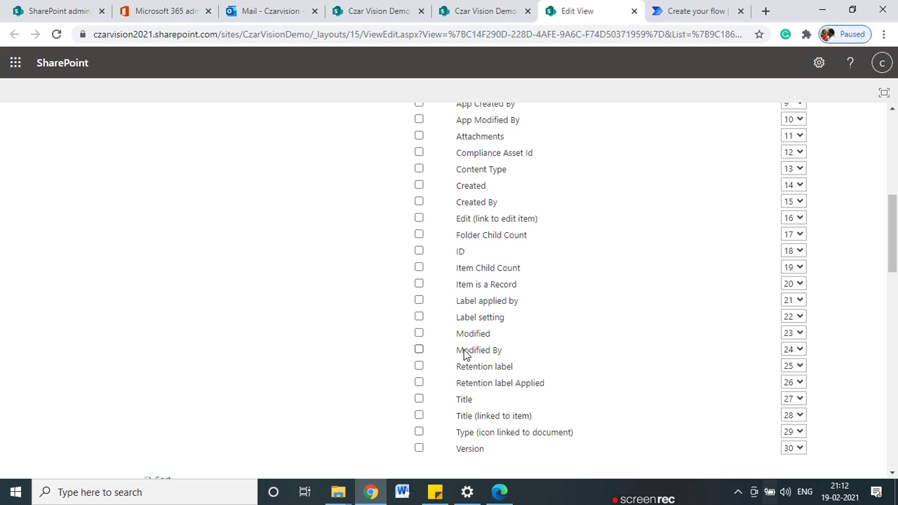
left_click(418, 202)
scroll(675, 314, "up", 6)
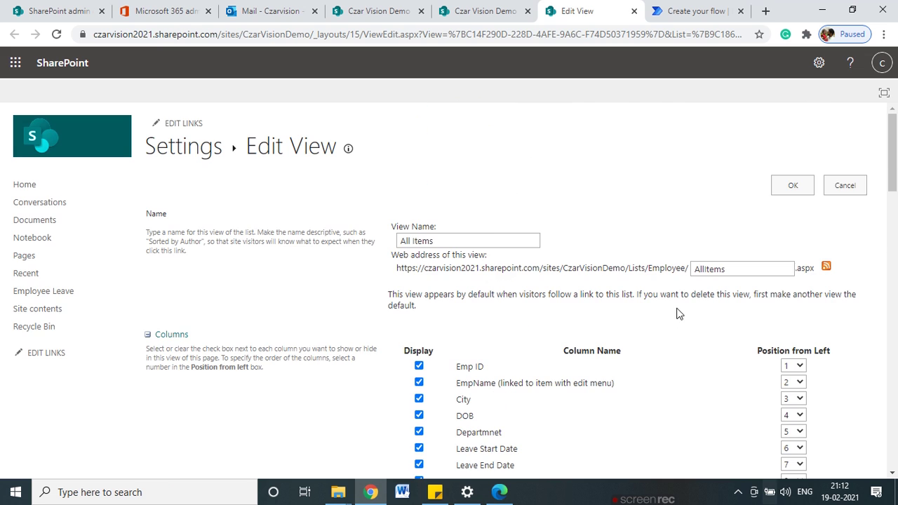
left_click(793, 185)
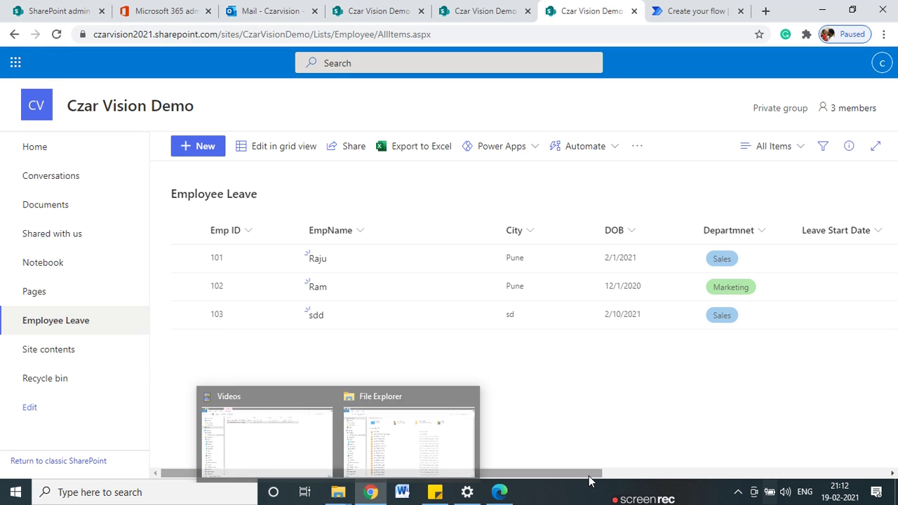
left_click_drag(864, 488, 868, 484)
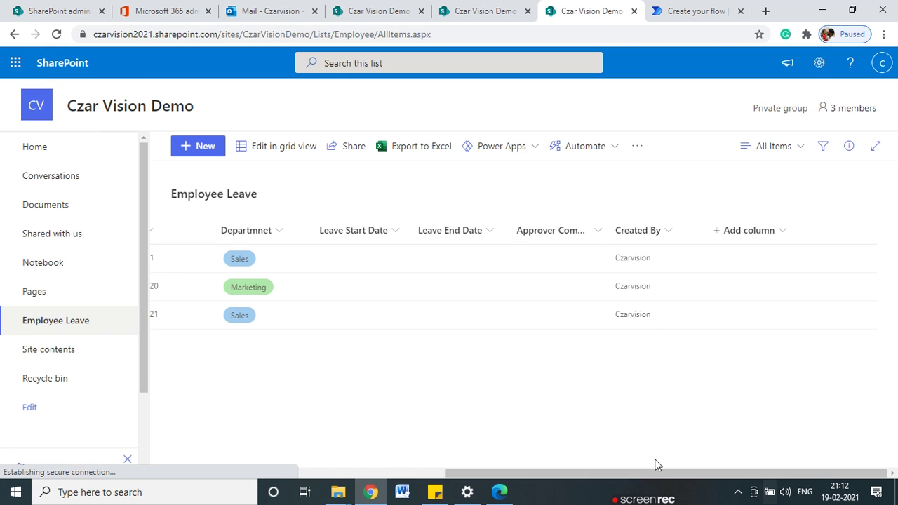
left_click_drag(666, 479, 164, 376)
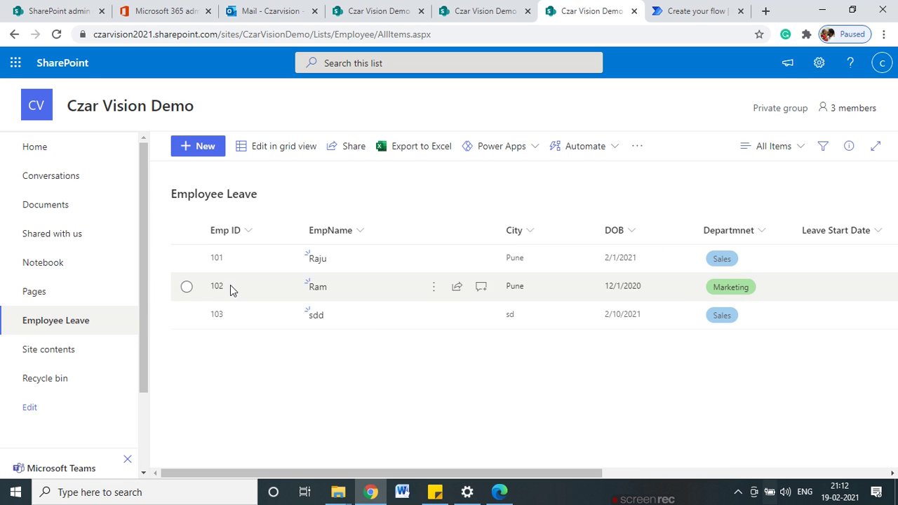
- Switch to the Leave Approval Flow in Power Automate and show the dynamic content available for the email's To field
left_click(691, 17)
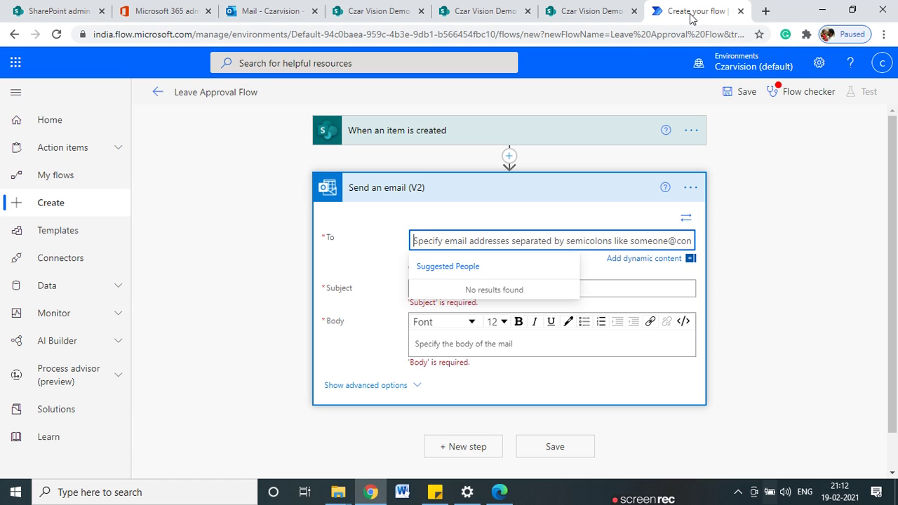
left_click(211, 297)
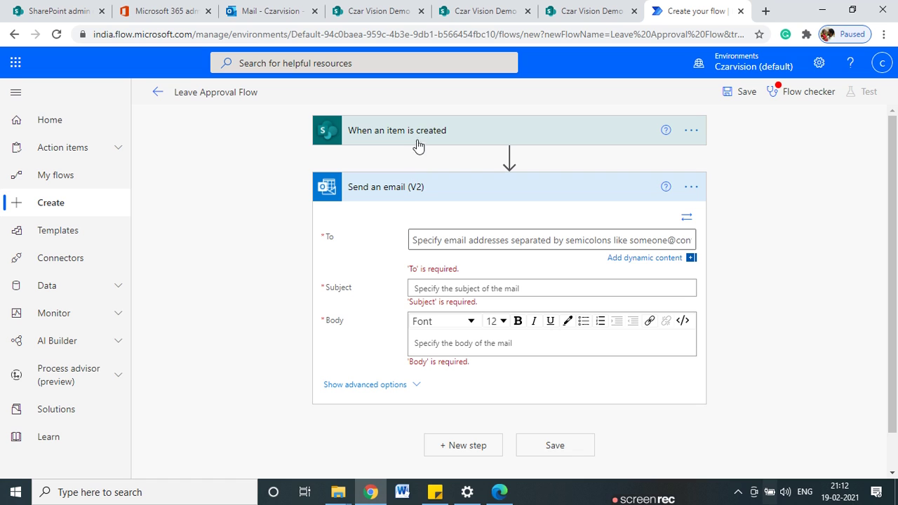
left_click(473, 240)
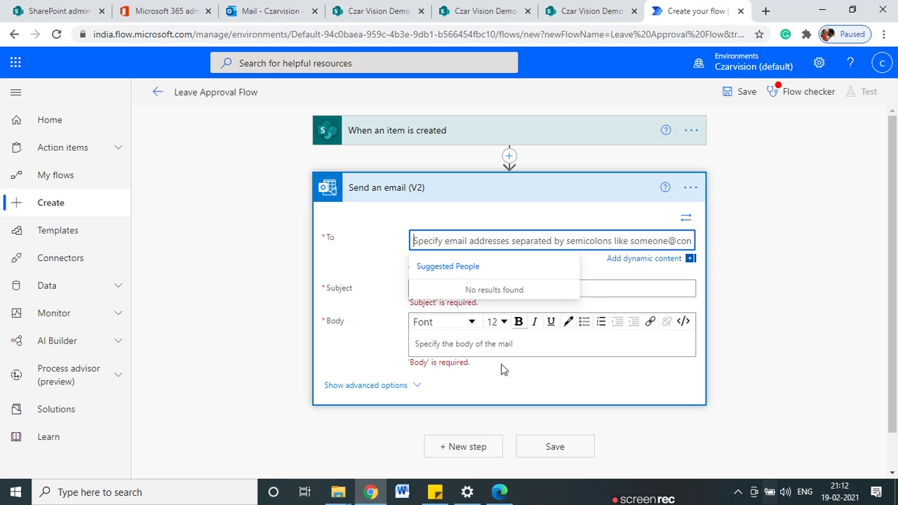
left_click(246, 405)
left_click(682, 241)
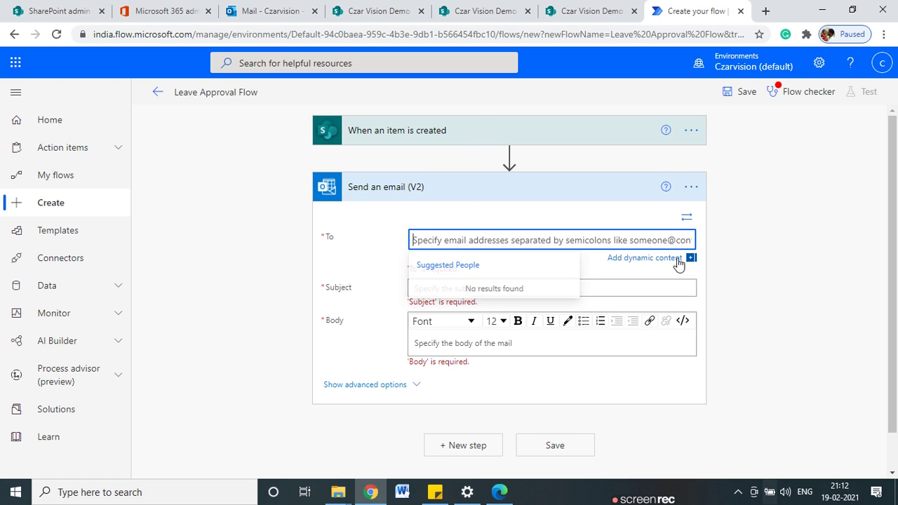
left_click(663, 259)
left_click(664, 260)
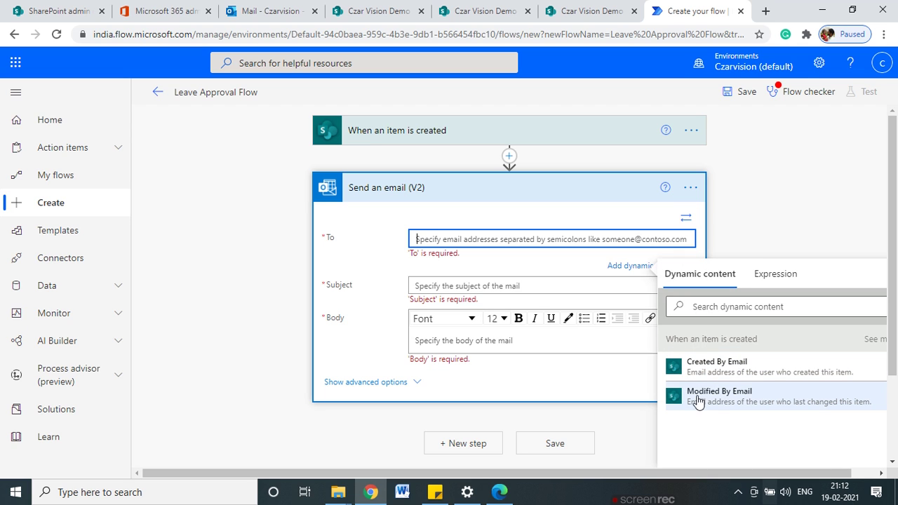
key("ctrl+2")
mouse_move(592, 372)
left_mouse_down()
mouse_move(656, 371)
mouse_move(629, 383)
mouse_move(645, 398)
mouse_move(633, 407)
left_mouse_up()
mouse_move(802, 328)
left_mouse_down()
mouse_move(653, 329)
mouse_move(771, 355)
mouse_move(757, 327)
left_mouse_up()
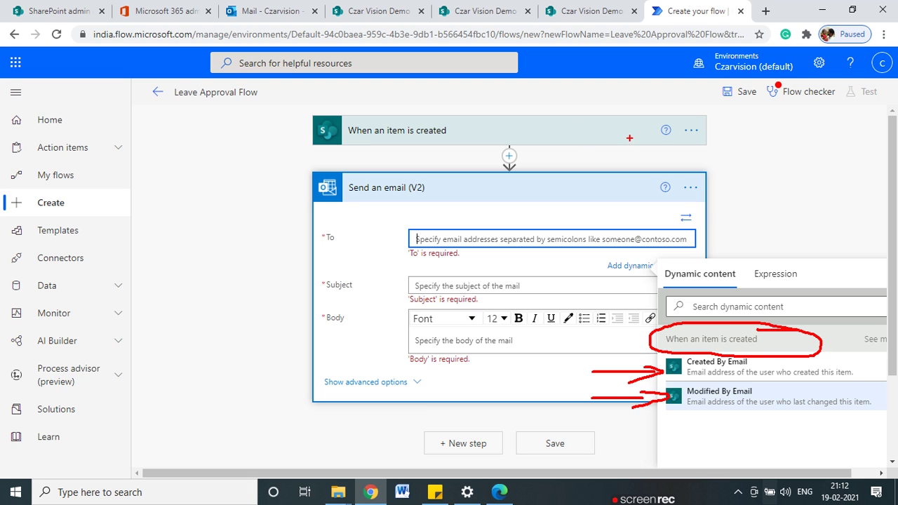
left_click_drag(699, 128, 791, 323)
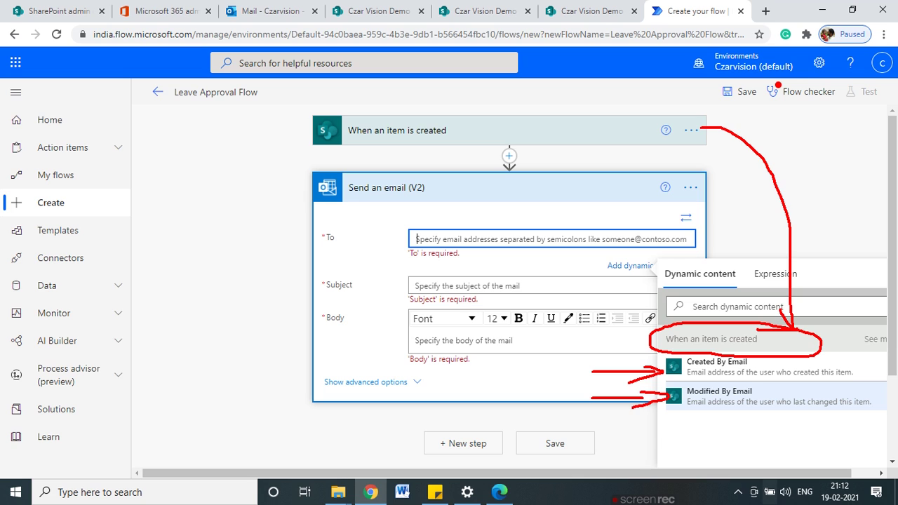
- Examine the dynamic content that the item-created trigger offers for the email's Body field
left_click(448, 340)
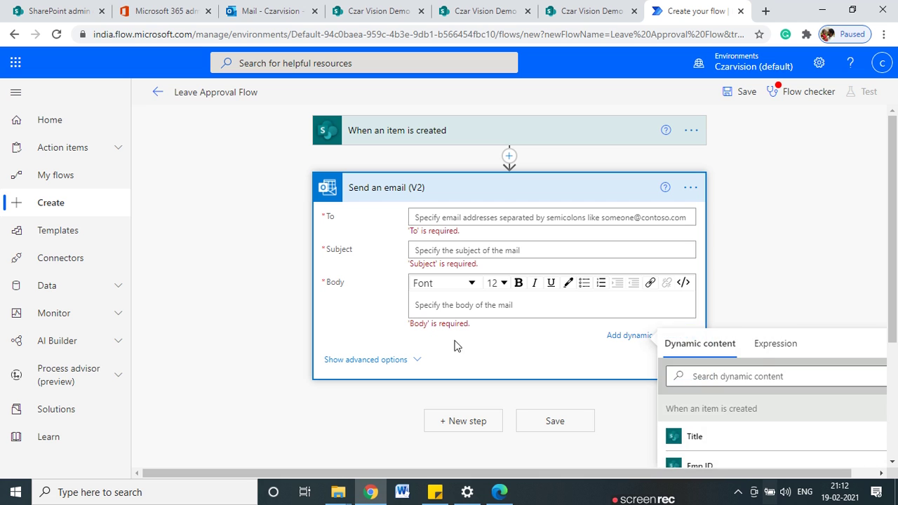
scroll(795, 418, "down", 3)
scroll(792, 421, "down", 3)
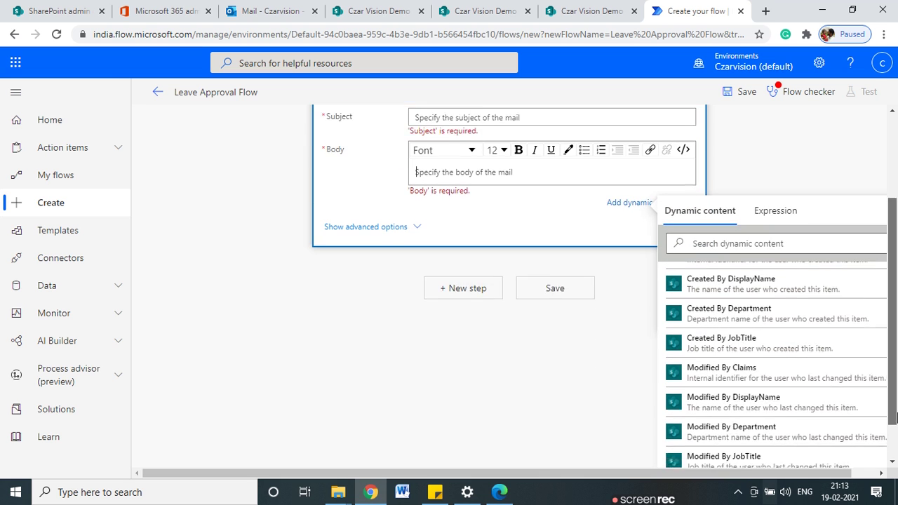
scroll(730, 384, "up", 4)
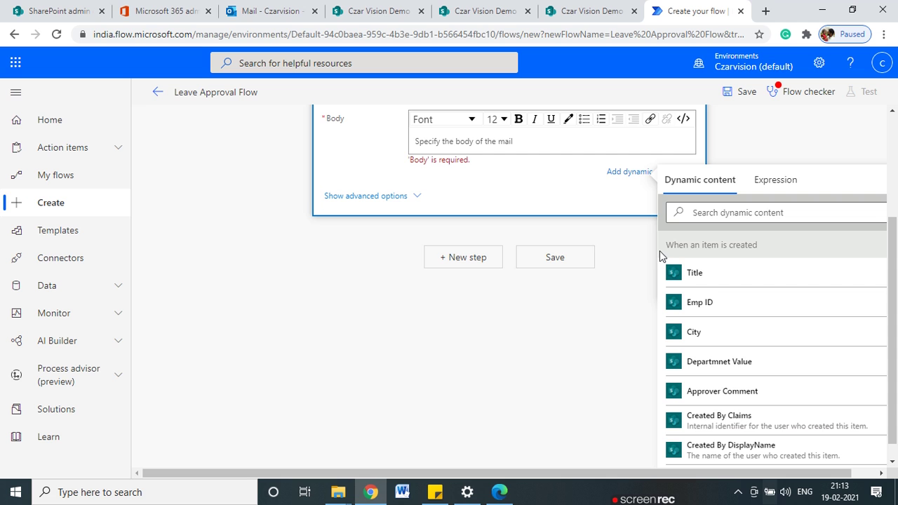
scroll(823, 295, "up", 3)
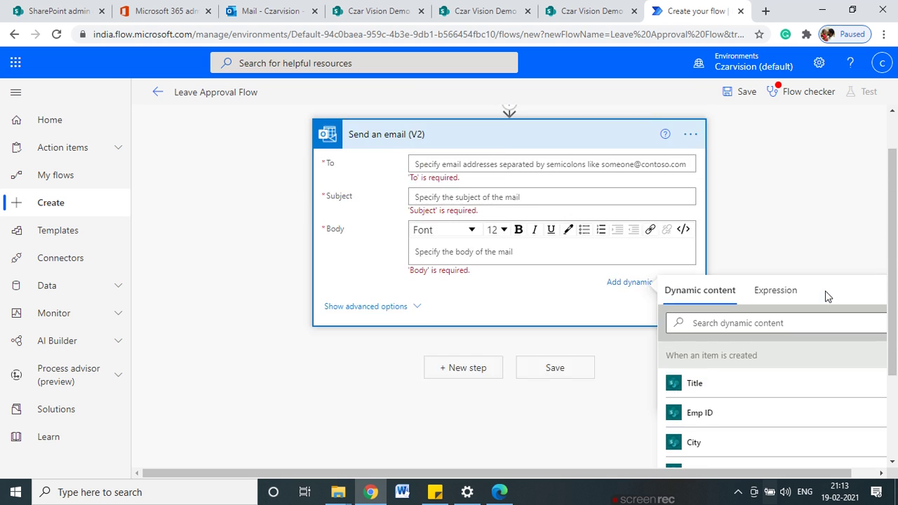
scroll(545, 360, "down", 1)
scroll(519, 337, "up", 1)
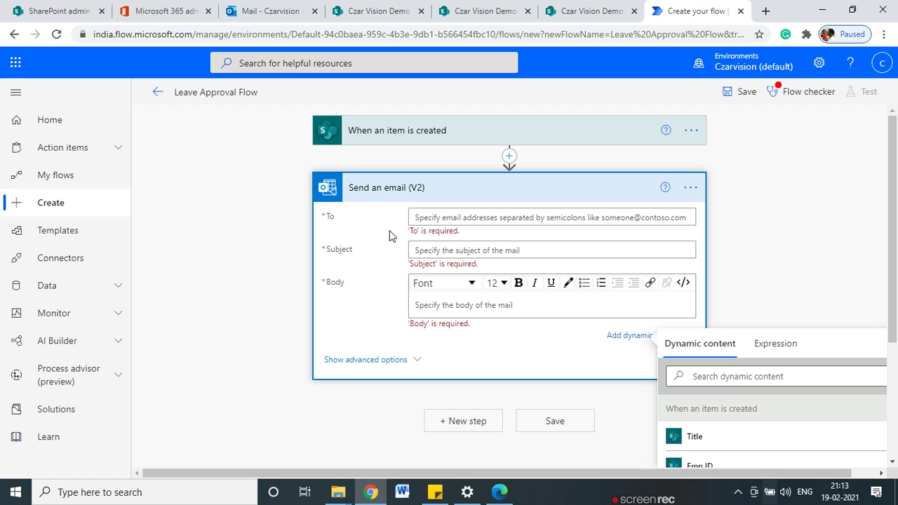
- Address the email to the Created By Email dynamic value and set its subject to "Leave Submitted for Manger Approval"
left_click(440, 217)
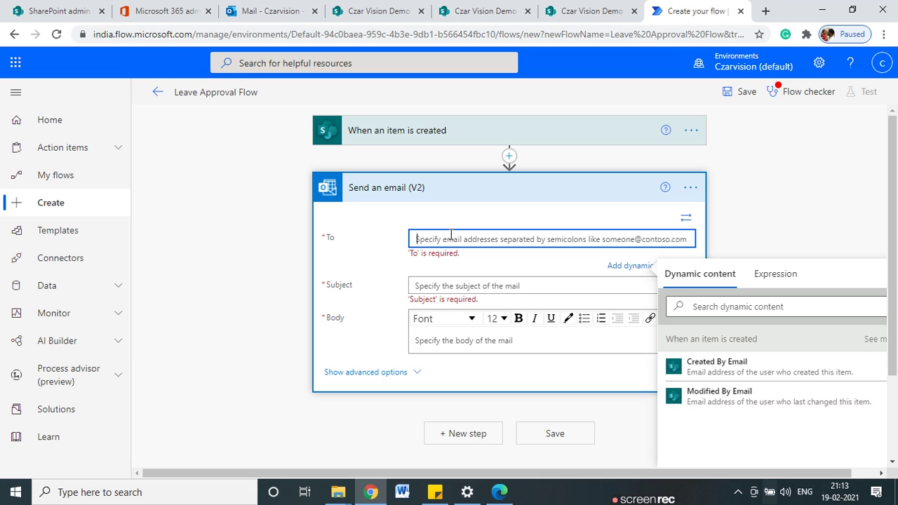
left_click(718, 366)
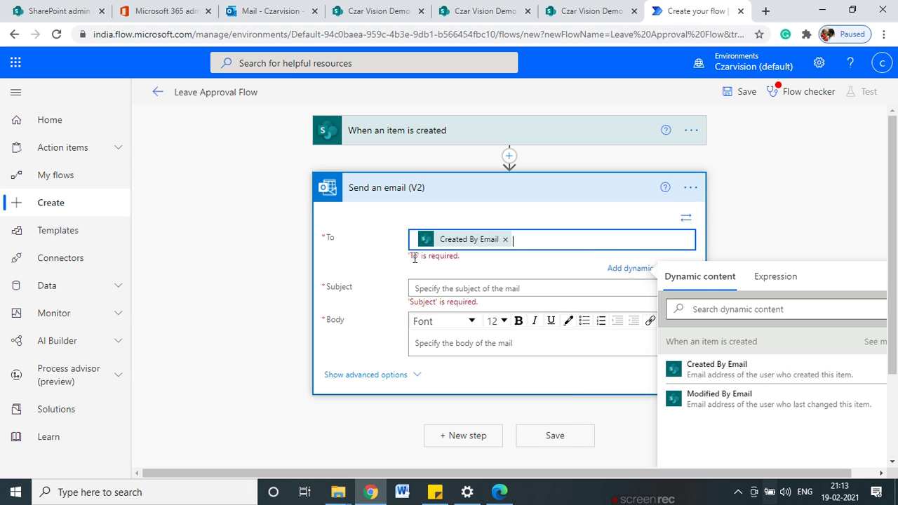
left_click(455, 278)
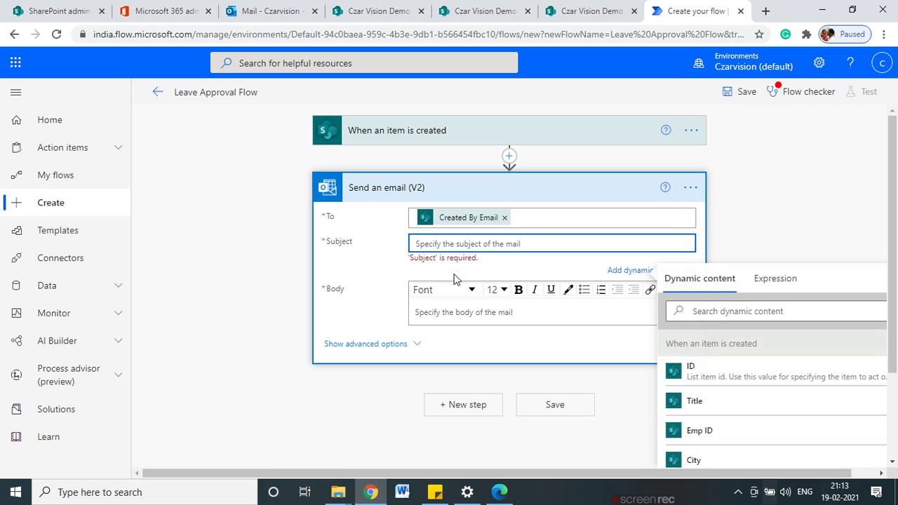
type("Leaev")
key("BackSpace")
type("Submitted")
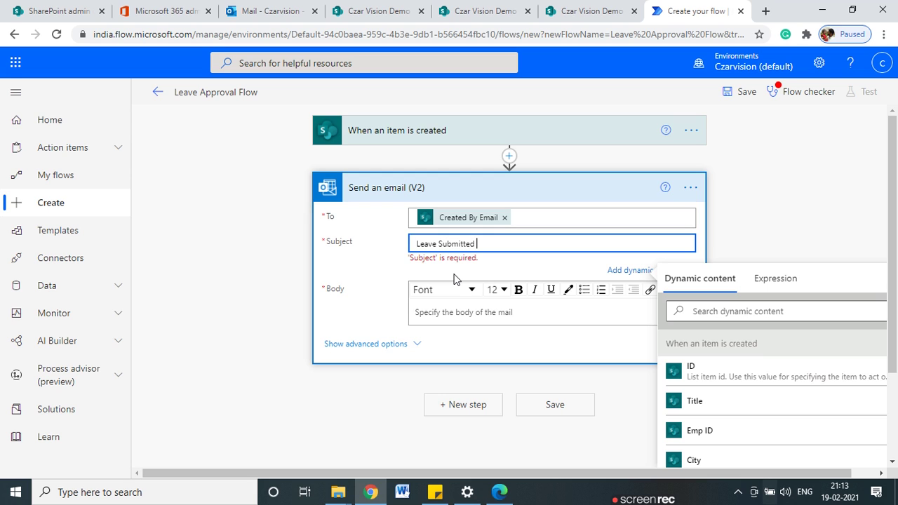
type(" for Manger Approval")
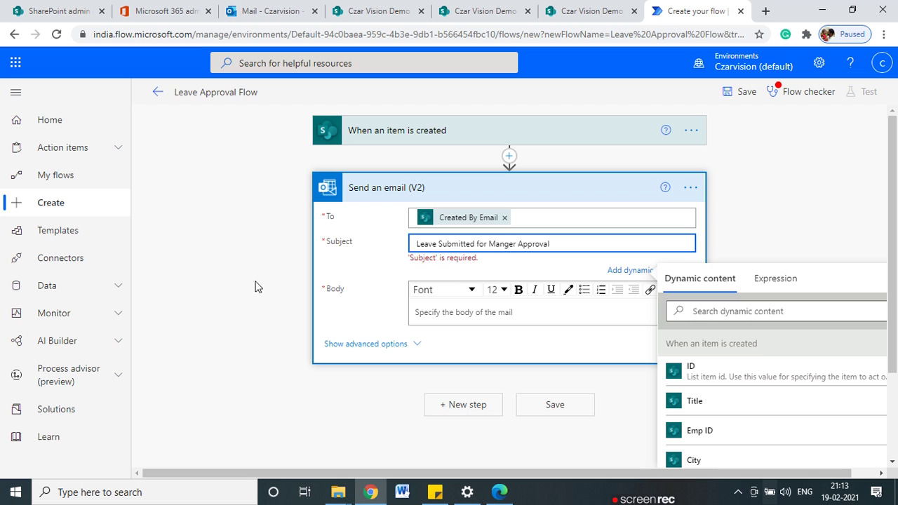
key("Tab")
- Begin the email body with "Hi" followed by the Created By DisplayName dynamic value and a comma
left_click(505, 286)
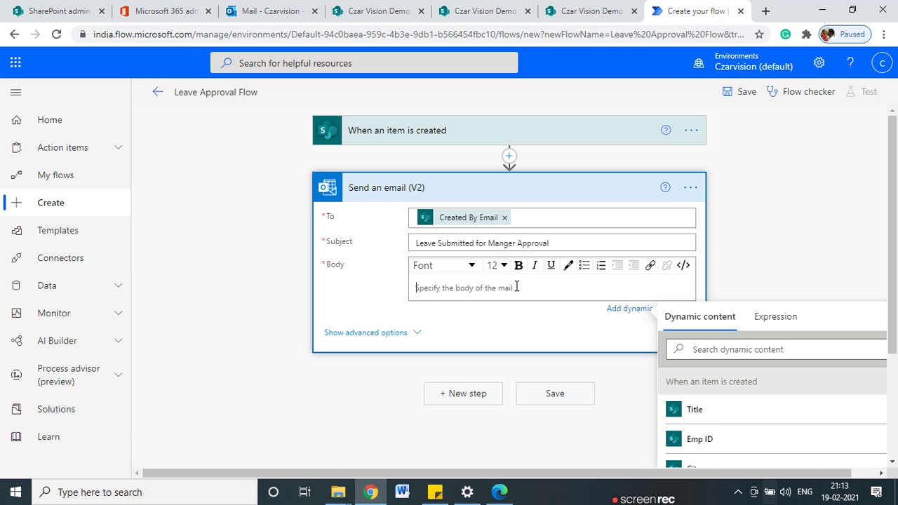
type("Hi")
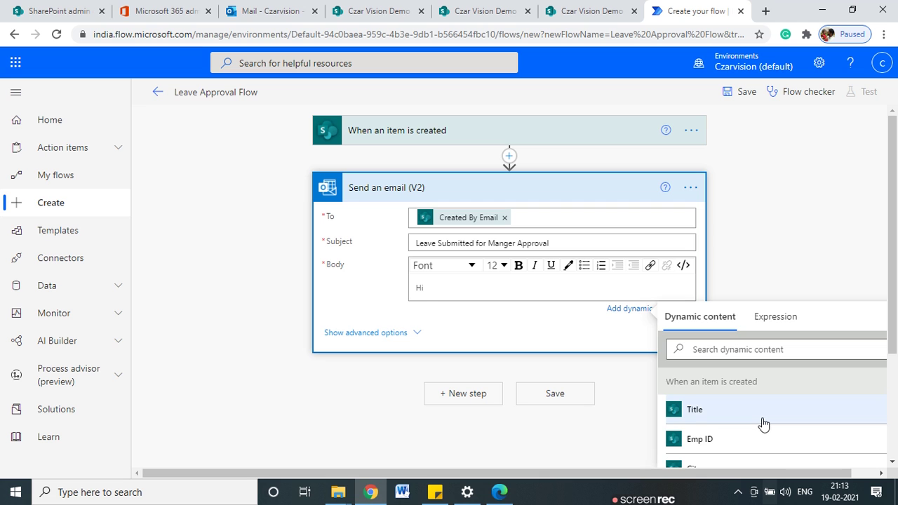
scroll(767, 423, "down", 10)
scroll(769, 421, "up", 3)
scroll(770, 424, "down", 3)
scroll(716, 437, "up", 3)
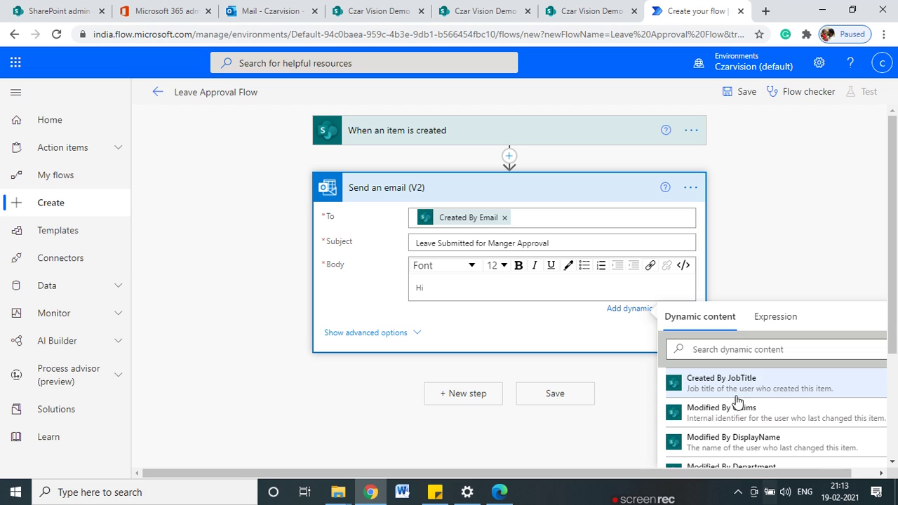
scroll(736, 401, "up", 1)
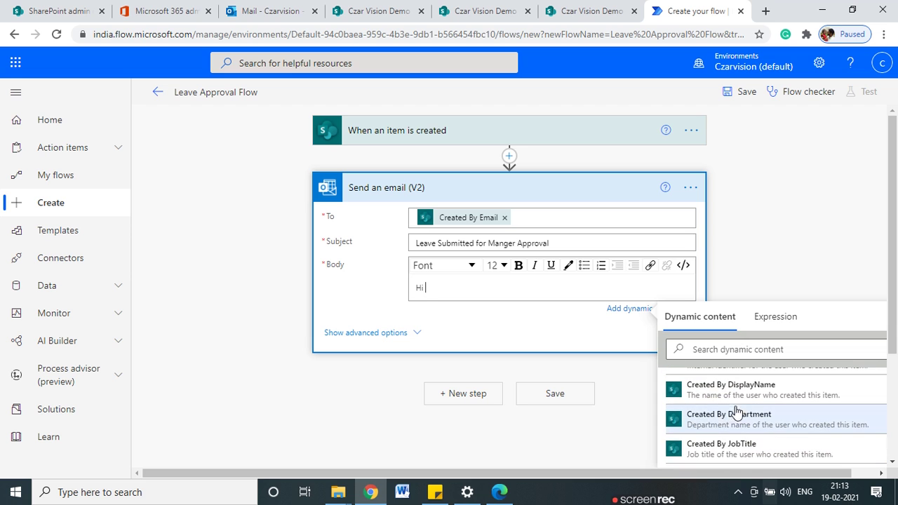
left_click(710, 391)
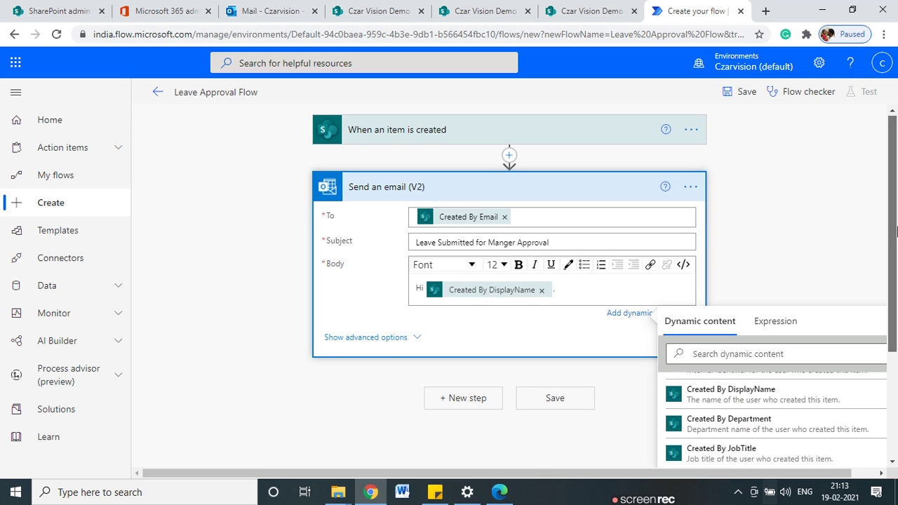
- Below the greeting, add the body line "Your leave request submitted to manager approval." and start a new line
scroll(551, 281, "down", 2)
key("Return")
key("Return")
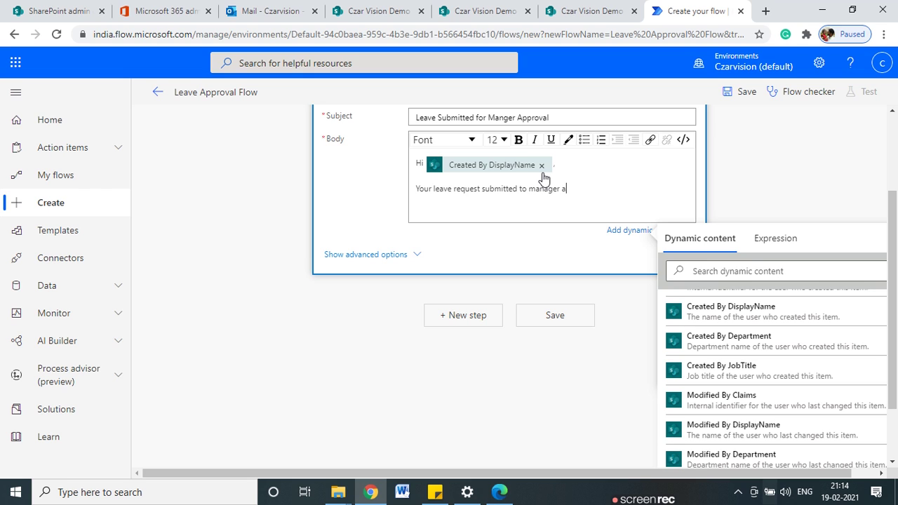
type("al.")
key("Return")
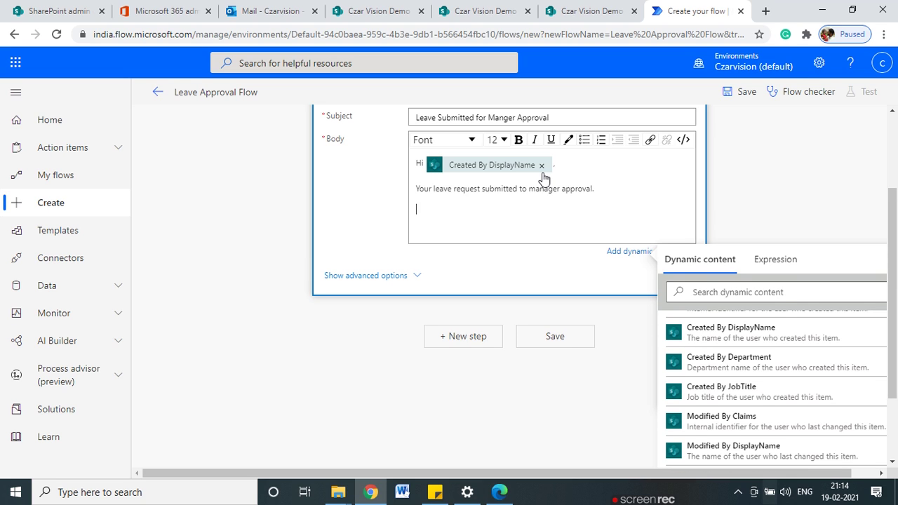
- Add the heading line "Leave Details" to the email body and start a new line below it
type("Leaev")
key("BackSpace")
type("Detail")
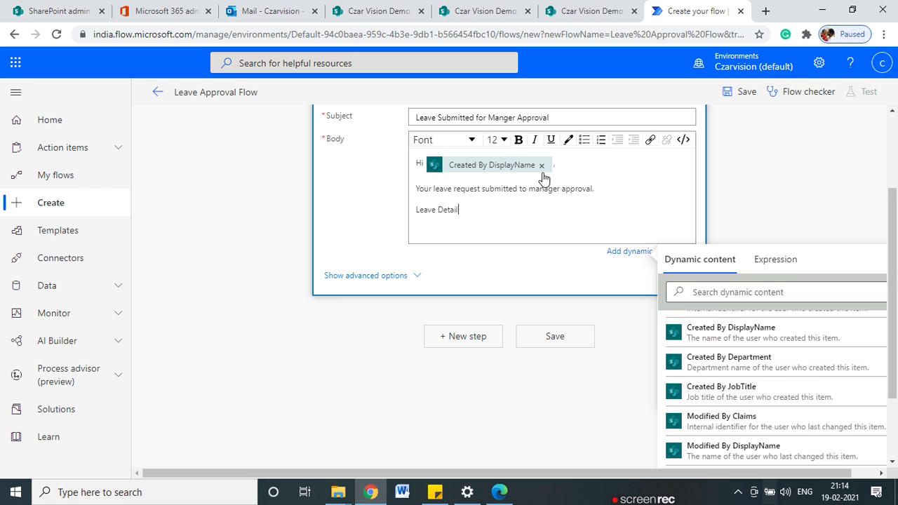
type("s")
key("Return")
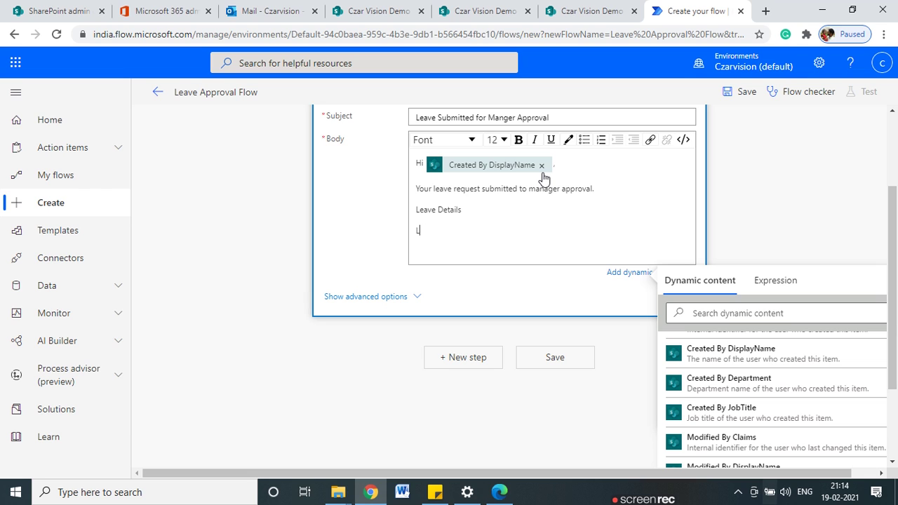
- Add the body line "Leave Start Date -" followed by the Leave Start Date dynamic value from the item-created trigger
type("Leave Start DAte")
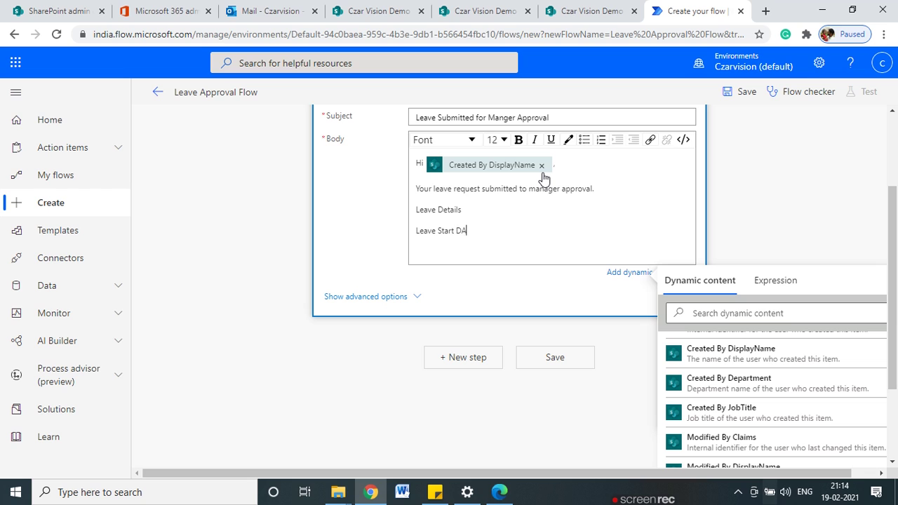
key("BackSpace")
type("ate -")
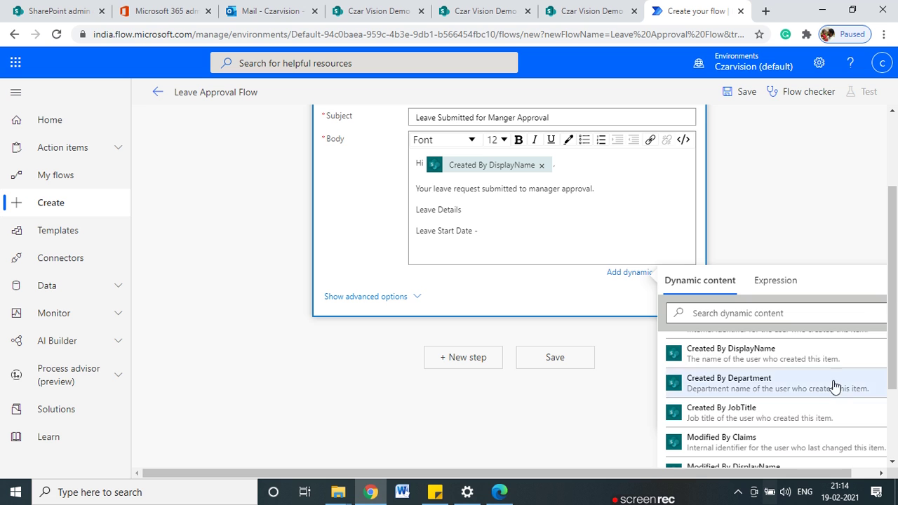
scroll(744, 392, "down", 5)
scroll(748, 395, "down", 4)
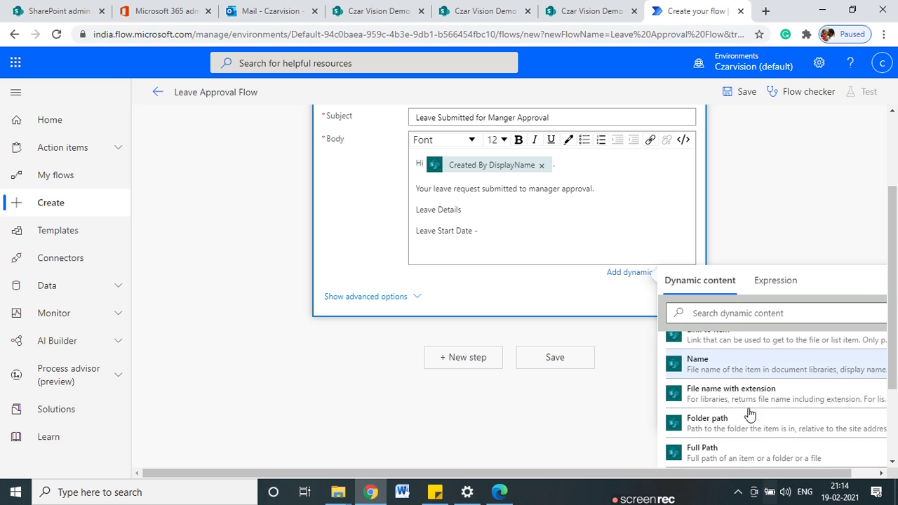
scroll(750, 430, "up", 3)
scroll(754, 407, "down", 2)
scroll(894, 252, "down", 2)
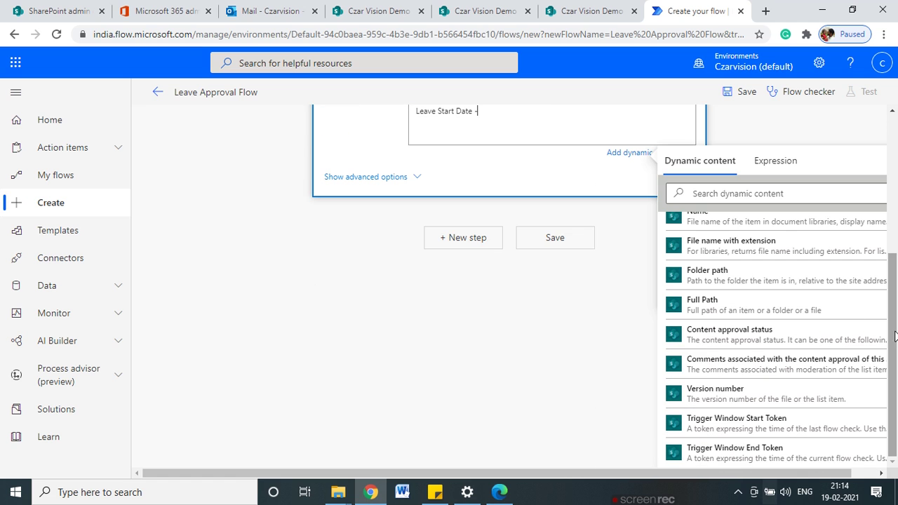
left_click(707, 193)
type("star")
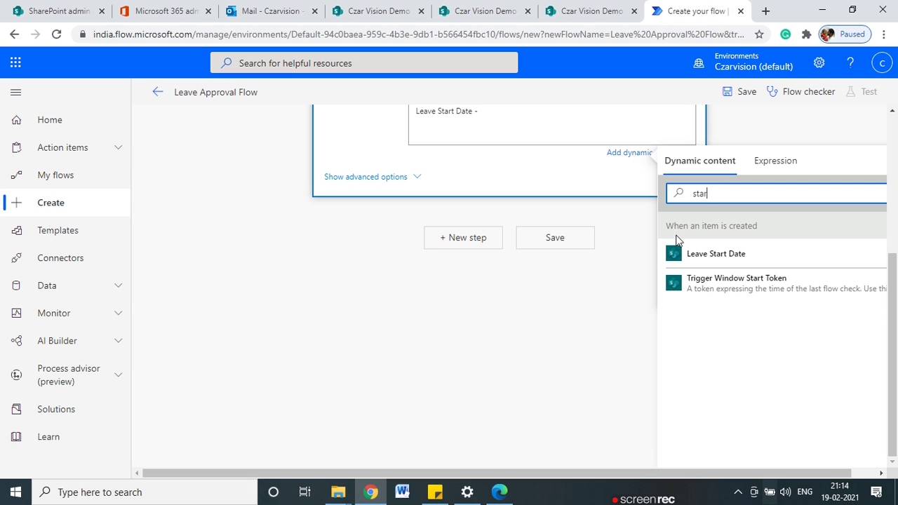
mouse_move(666, 235)
left_mouse_down()
mouse_move(775, 226)
mouse_move(679, 215)
mouse_move(770, 211)
left_mouse_up()
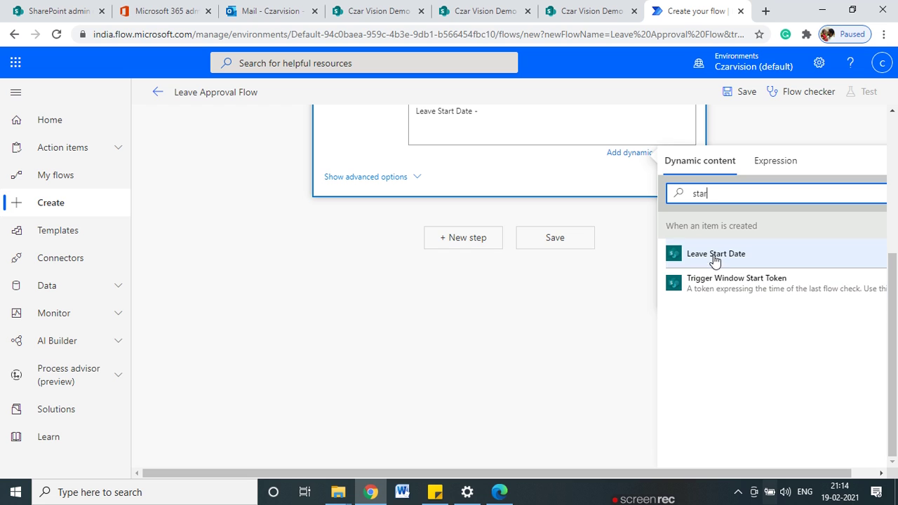
left_click(674, 259)
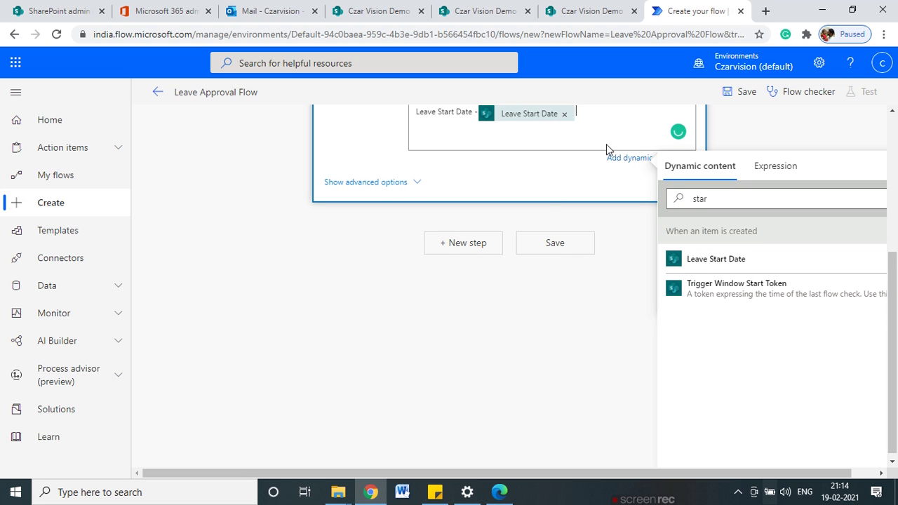
- On the next body line, add "Leave End Date -" followed by the Leave End Date dynamic value
key("Return")
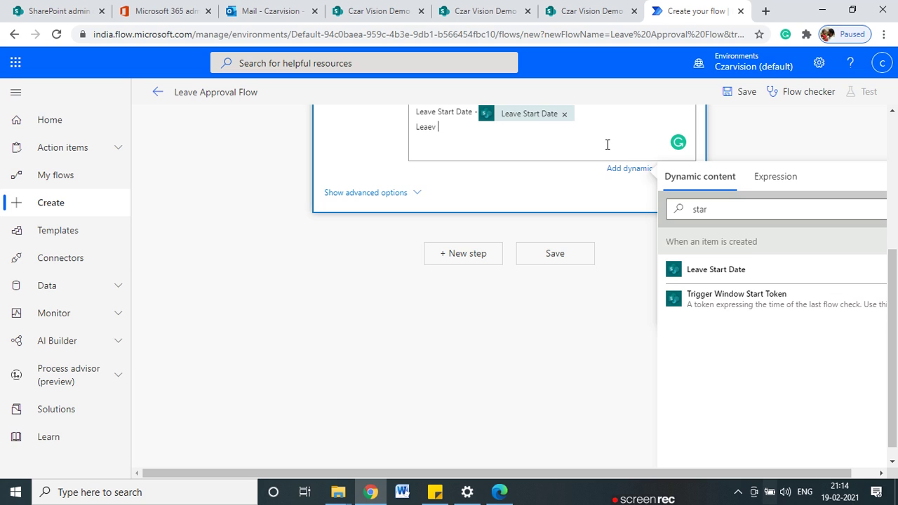
type("Leave End Date")
left_click(734, 207)
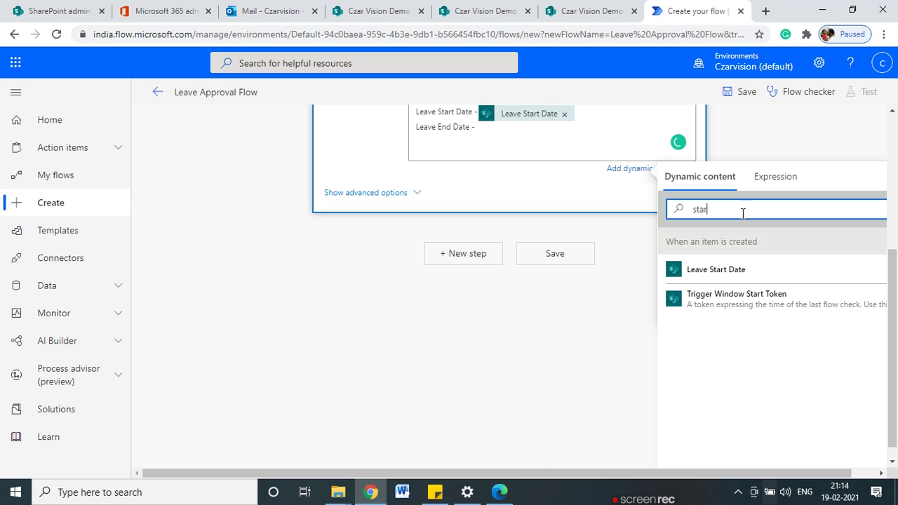
key("BackSpace")
key("BackSpace")
key("BackSpace")
key("BackSpace")
type("end")
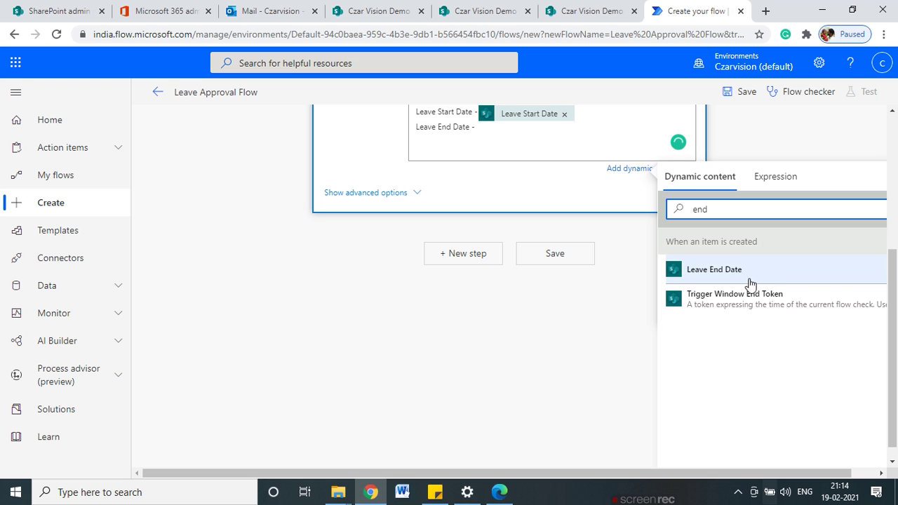
left_click(736, 270)
- Close the email body with the line "Thanks" below the leave dates
scroll(586, 308, "up", 3)
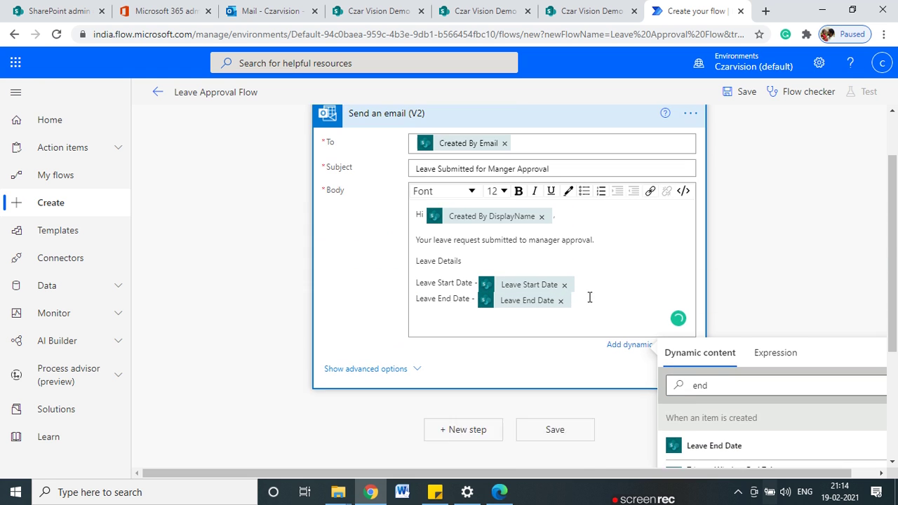
key("Return")
type("Thank")
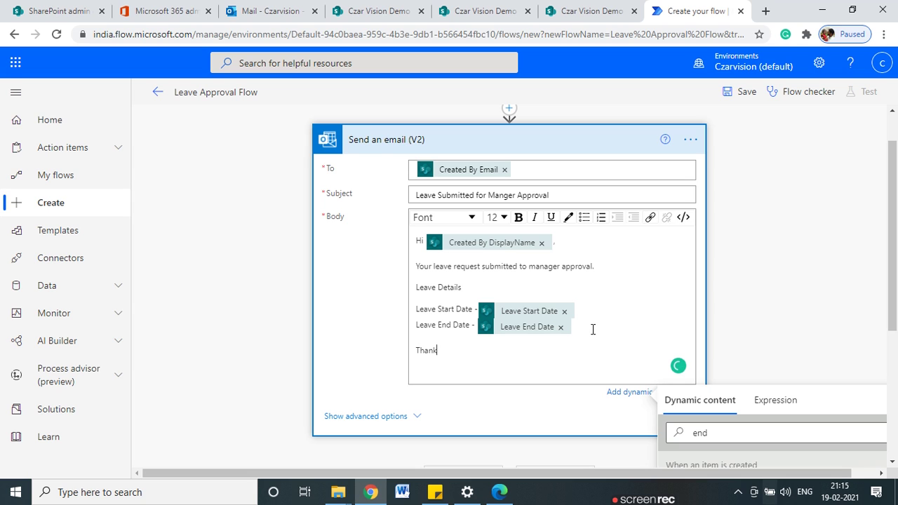
type("s,")
- Review the composed email's recipient, subject and body, including the wording about the manager
left_click(613, 281)
scroll(614, 281, "up", 1)
scroll(602, 311, "down", 3)
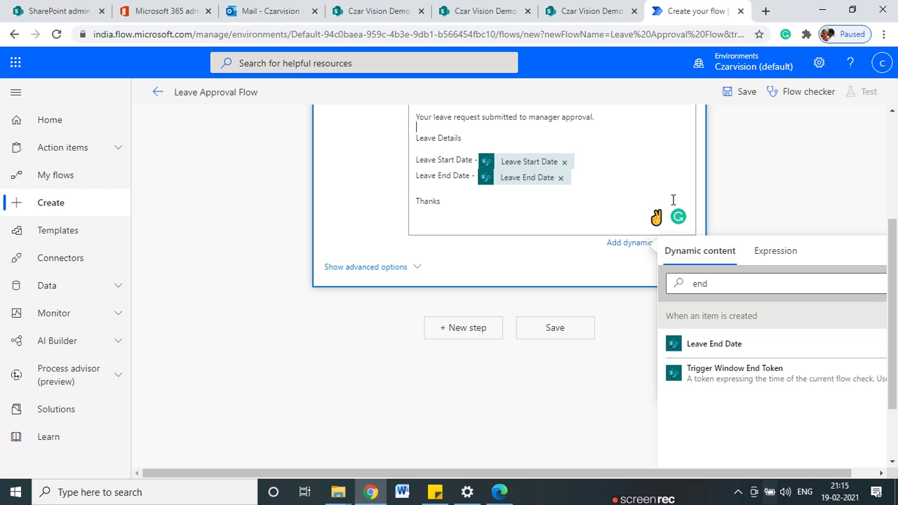
mouse_move(685, 202)
left_mouse_down()
mouse_move(634, 202)
mouse_move(700, 210)
mouse_move(669, 187)
mouse_move(637, 191)
left_mouse_up()
scroll(549, 303, "up", 3)
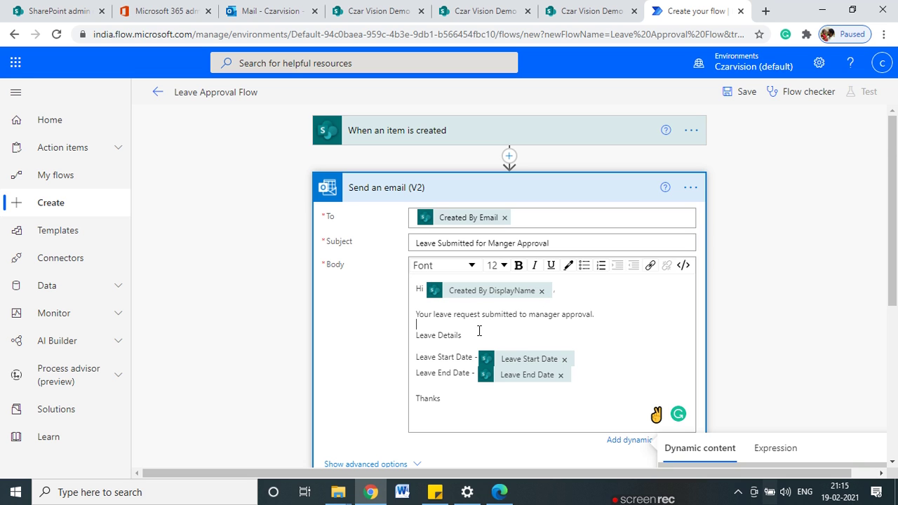
scroll(519, 350, "down", 1)
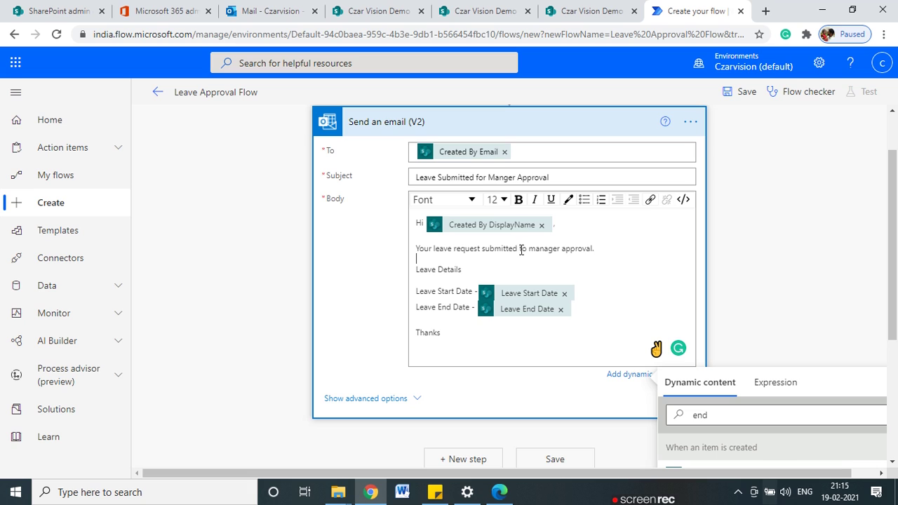
double_click(546, 249)
scroll(546, 274, "up", 1)
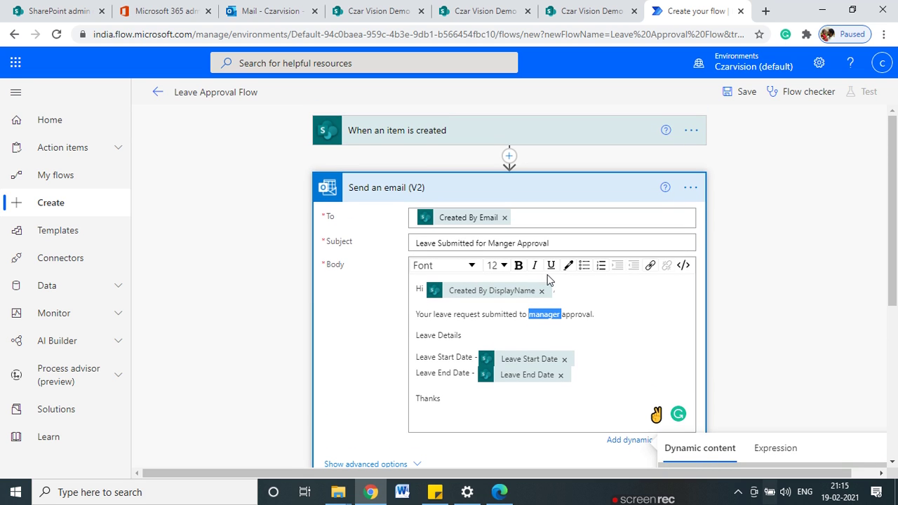
- Insert the Office 365 Users action Get manager (V2) between the item-created trigger and the email action
left_click(511, 157)
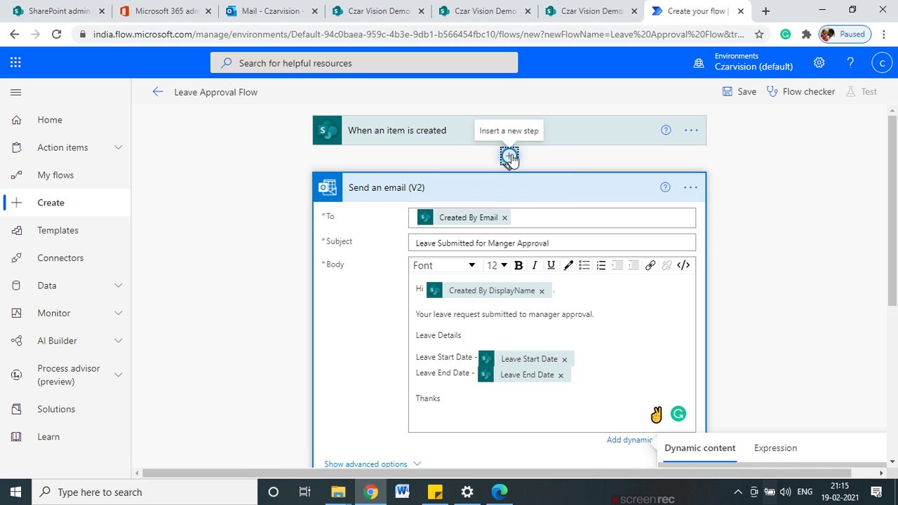
left_click(521, 181)
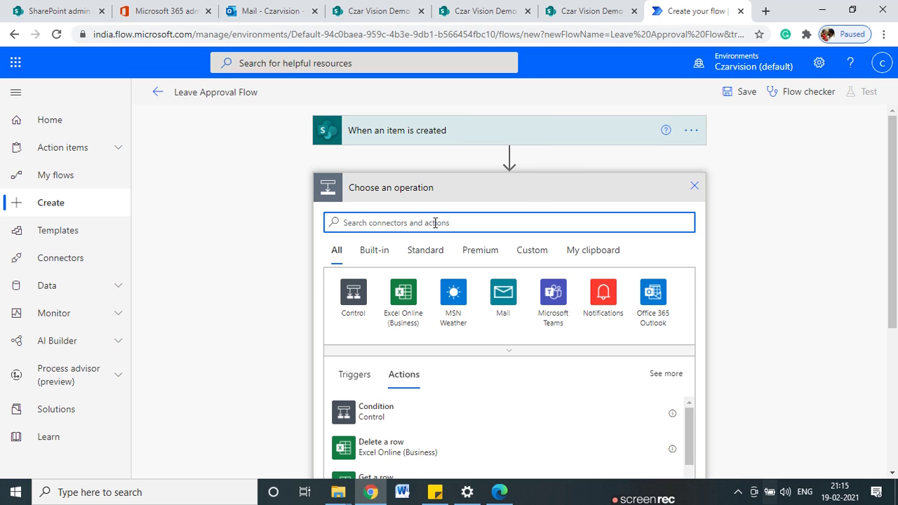
type("manager")
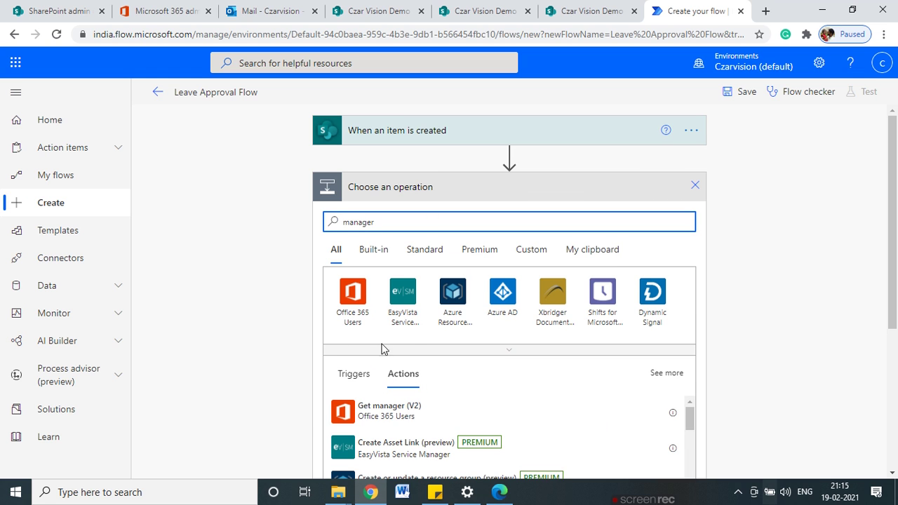
scroll(409, 341, "down", 1)
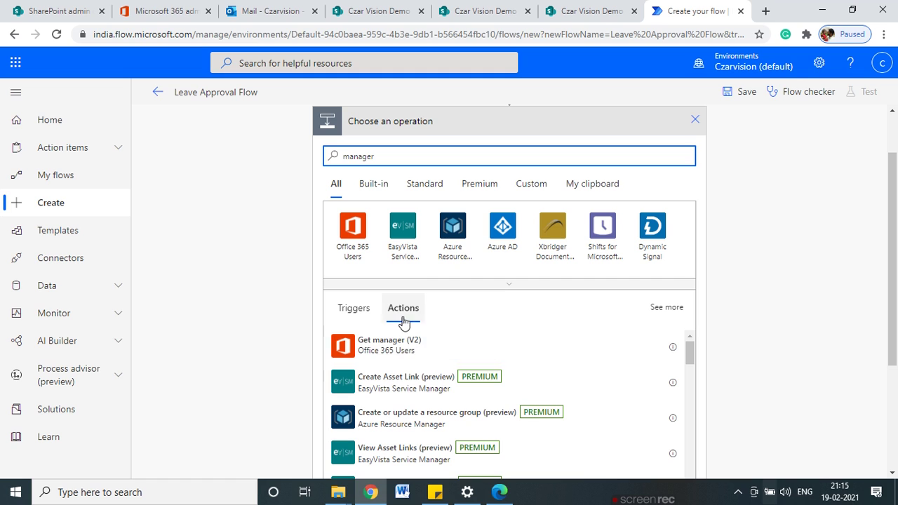
left_click(414, 347)
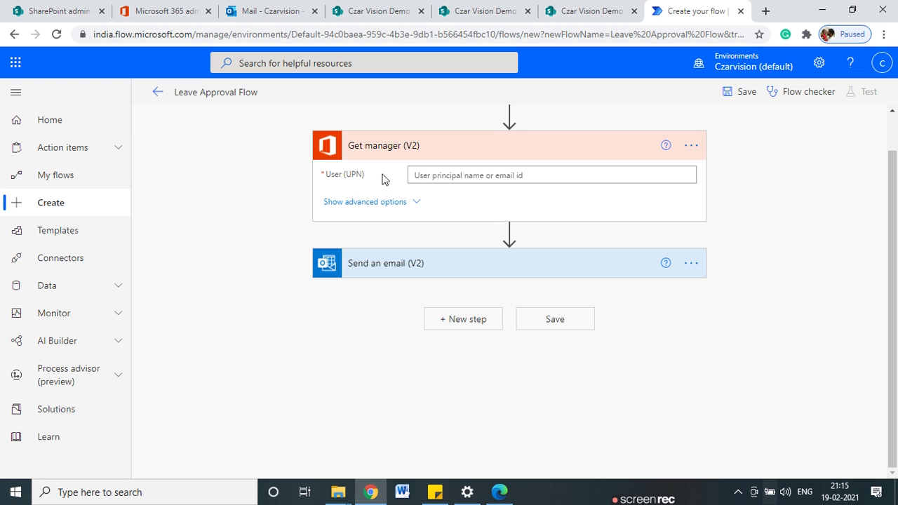
- Set the Get manager action's User (UPN) to the Created By Email dynamic value and check its advanced options
left_click(436, 177)
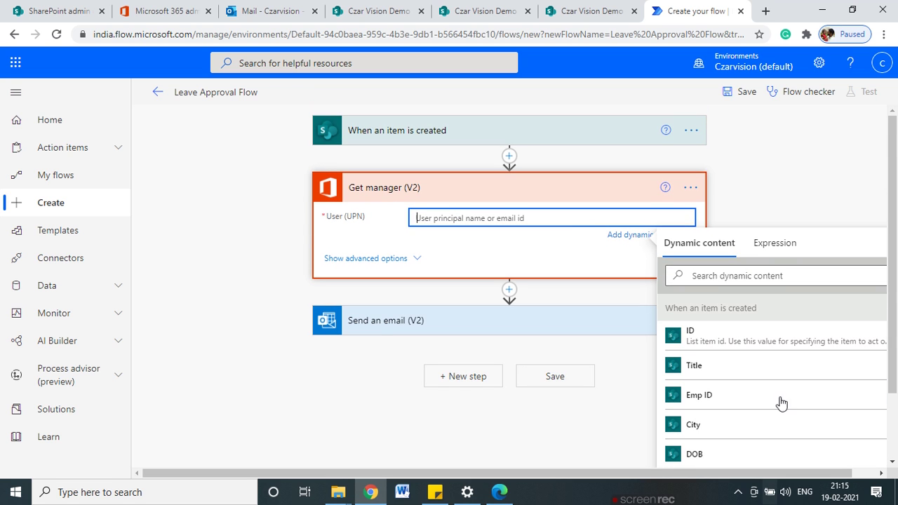
scroll(767, 378, "down", 2)
scroll(770, 382, "down", 3)
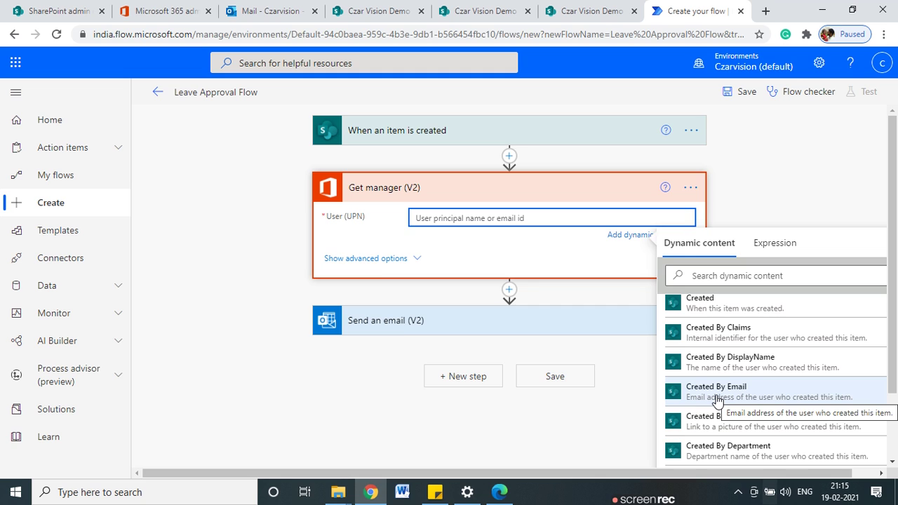
left_click(717, 397)
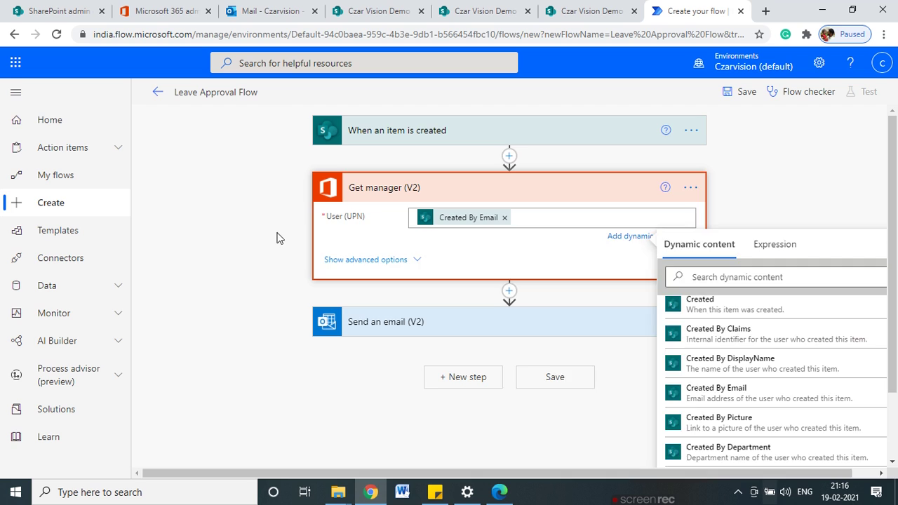
left_click(278, 238)
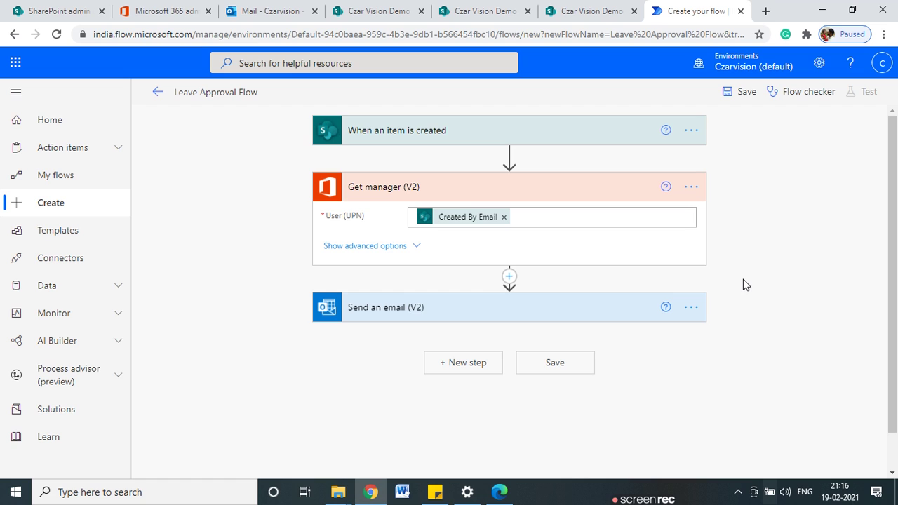
left_click(417, 250)
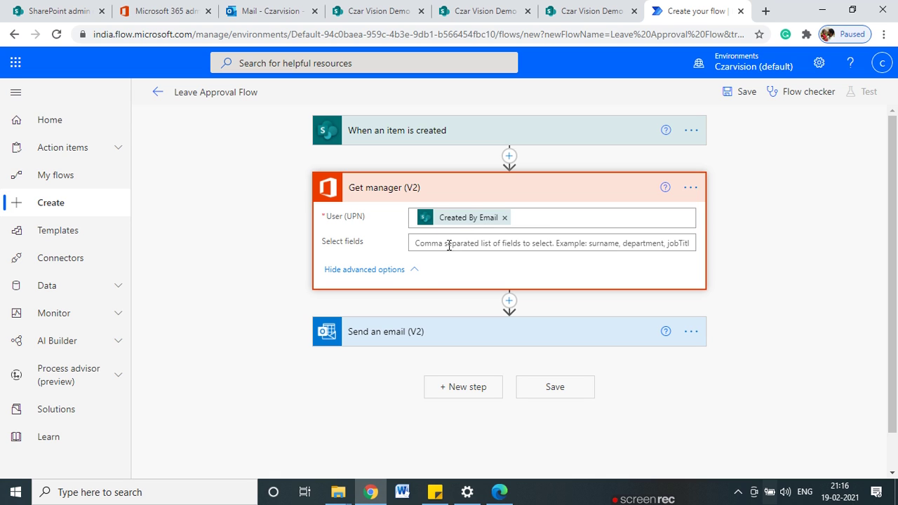
left_click(415, 272)
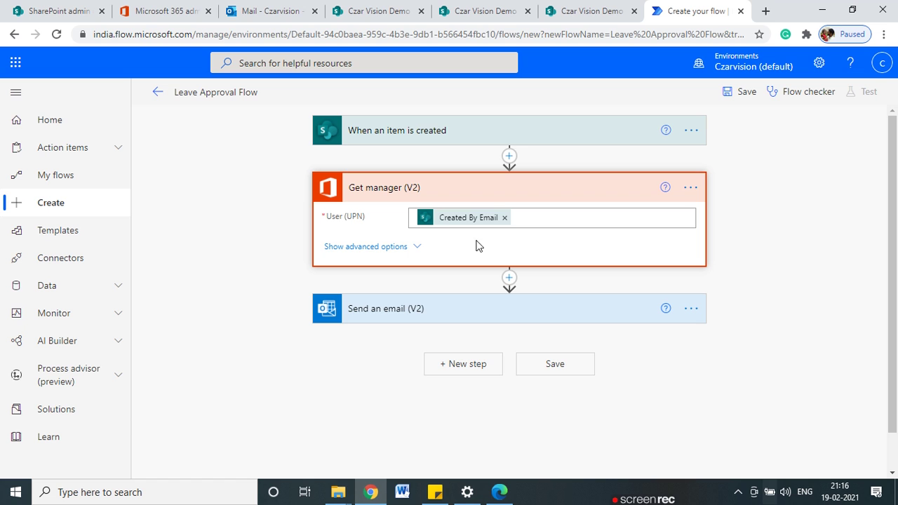
- Reopen the Send an email (V2) action and delete the word "manager" from the body's leave request sentence
left_click(452, 319)
scroll(480, 330, "down", 2)
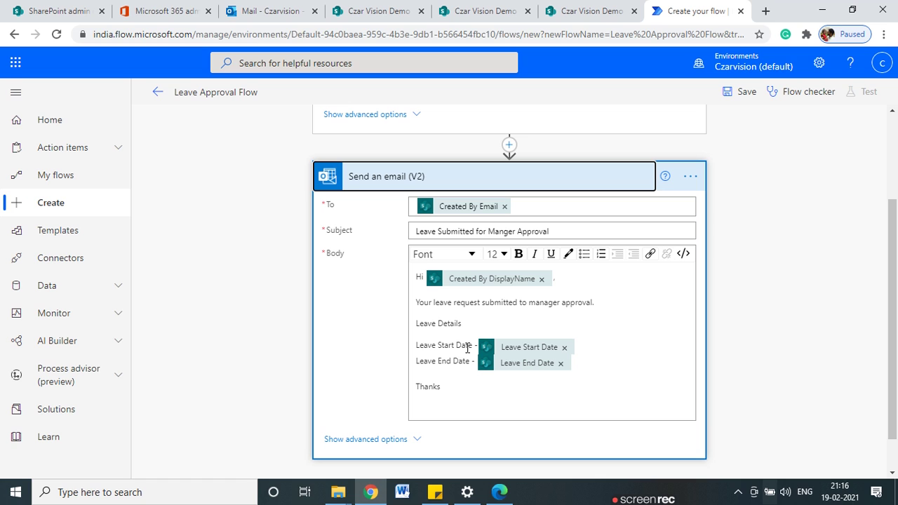
double_click(543, 305)
key("BackSpace")
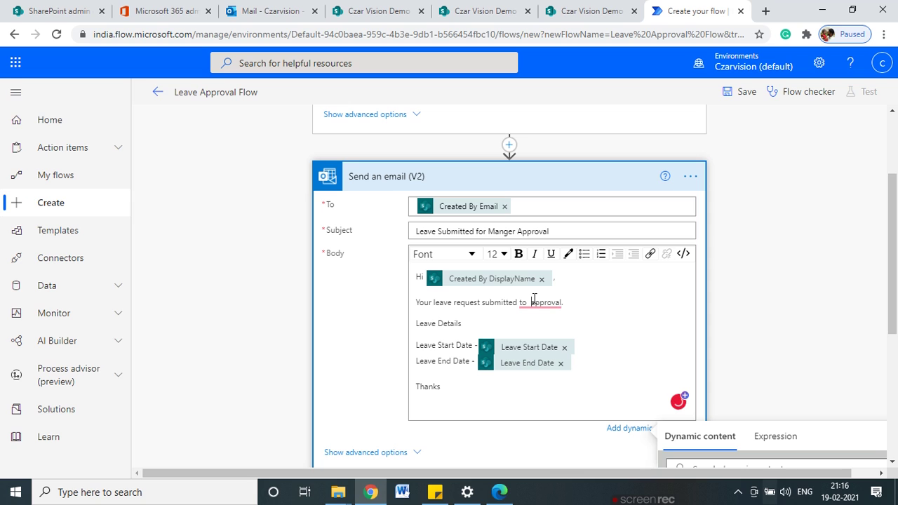
key("BackSpace")
key("BackSpace")
type("for")
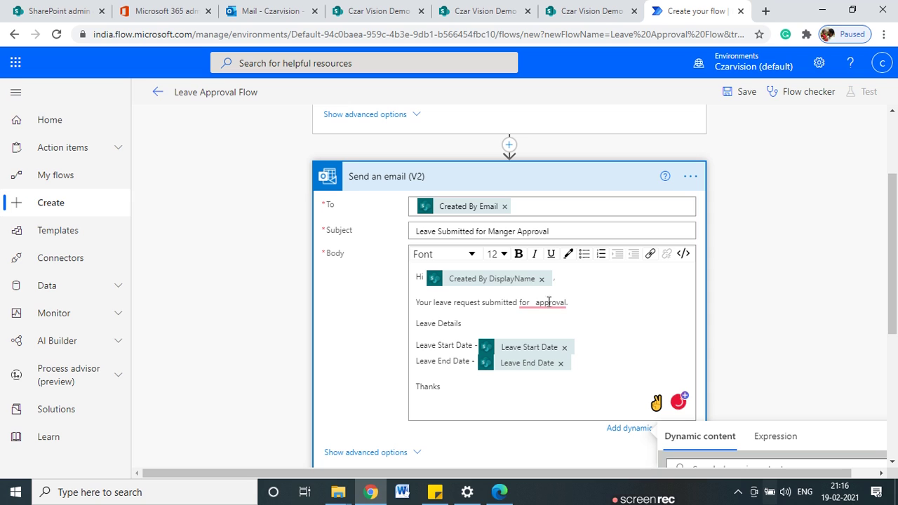
key("BackSpace")
key("BackSpace")
key("BackSpace")
key("BackSpace")
key("BackSpace")
type("to")
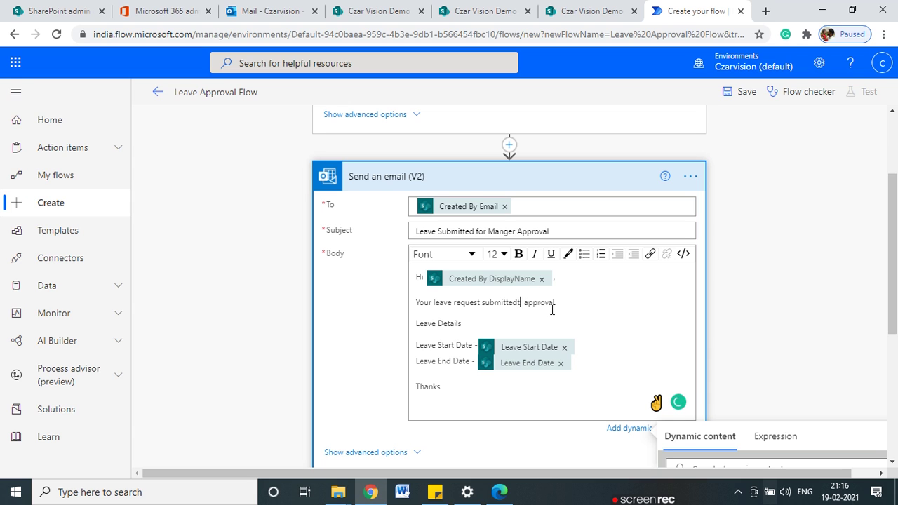
- Complete the body sentence's wording as "submitted to approval" and examine the dynamic values offered by Get manager (V2)
key("Left")
key("Right")
key("Right")
key("Right")
scroll(583, 316, "down", 2)
scroll(740, 342, "down", 2)
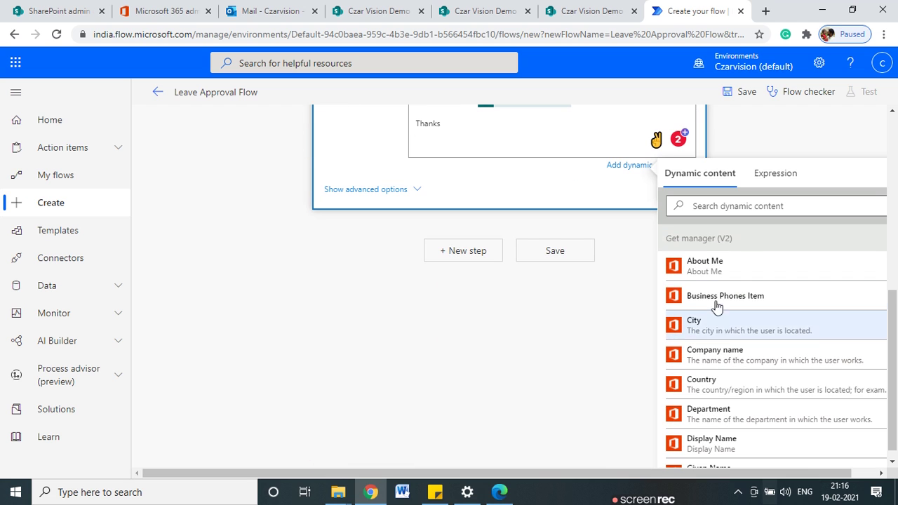
mouse_move(676, 253)
left_mouse_down()
mouse_move(740, 249)
mouse_move(721, 225)
mouse_move(639, 244)
mouse_move(726, 246)
left_mouse_up()
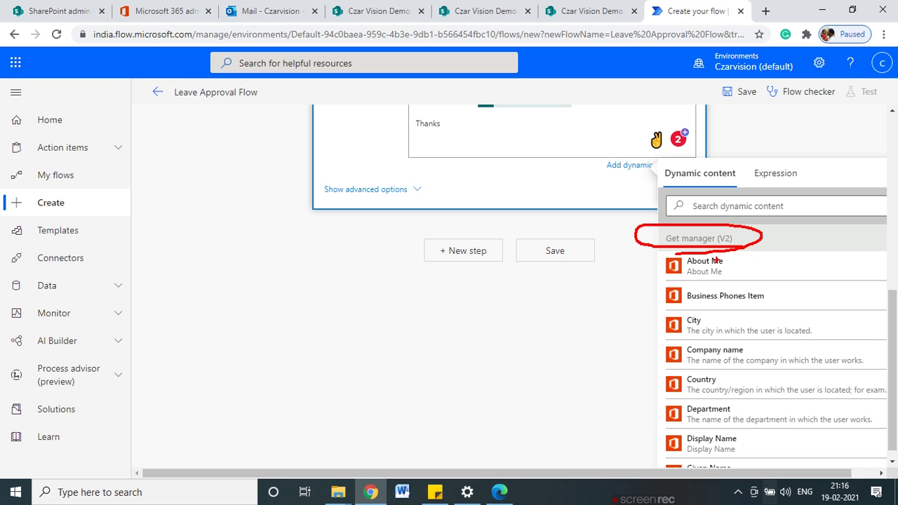
mouse_move(644, 267)
left_mouse_down()
mouse_move(633, 306)
mouse_move(641, 419)
left_mouse_up()
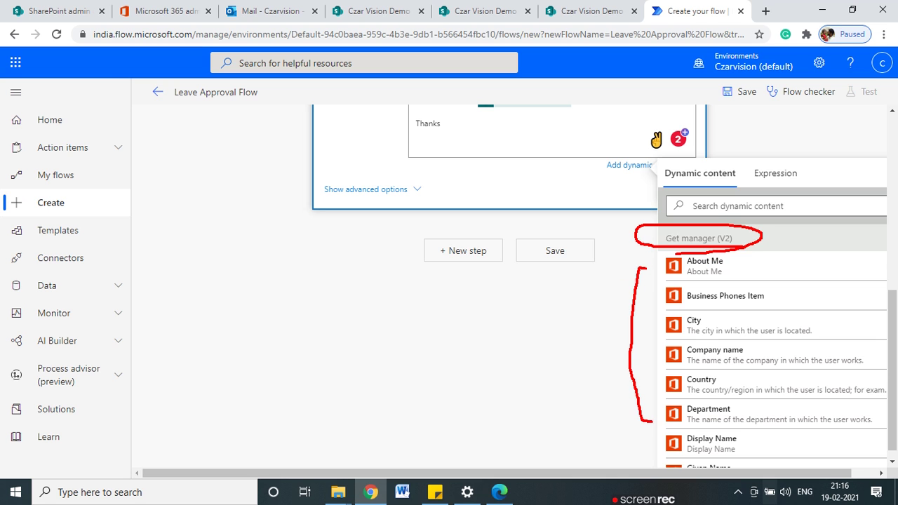
- Rename the Get manager (V2) action to "Get Requester Manager"
scroll(637, 402, "up", 5)
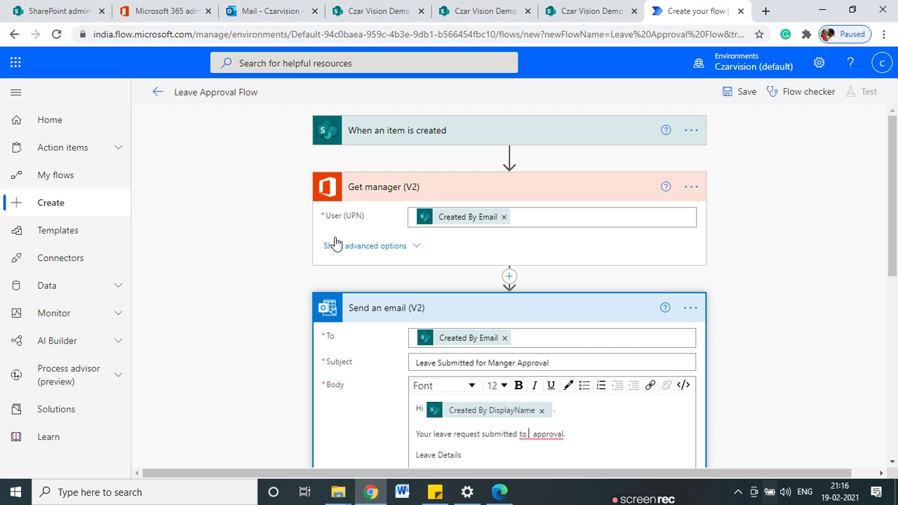
left_click(405, 189)
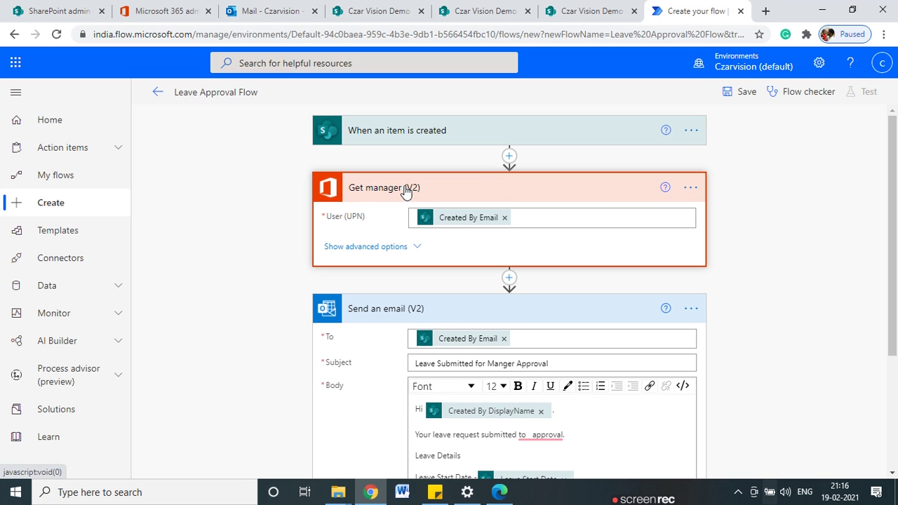
left_click(691, 188)
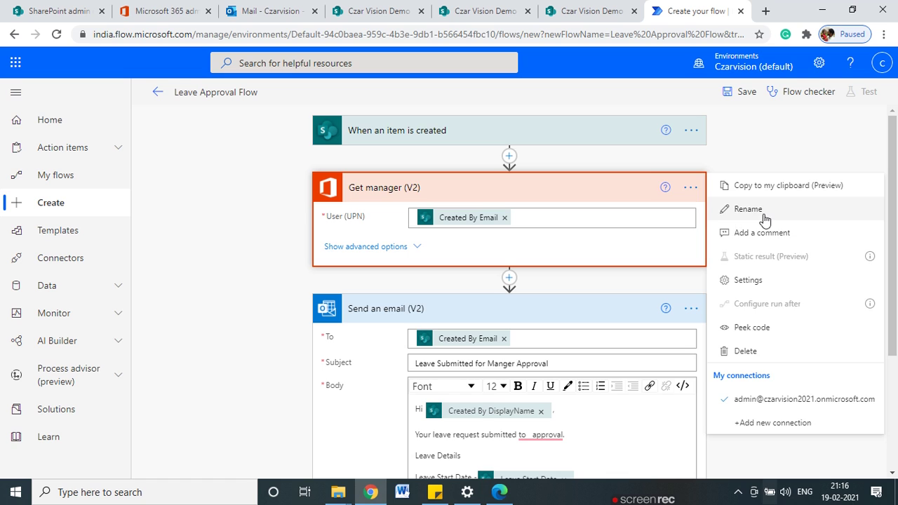
left_click(760, 216)
key("BackSpace")
type("Get Requester Manage")
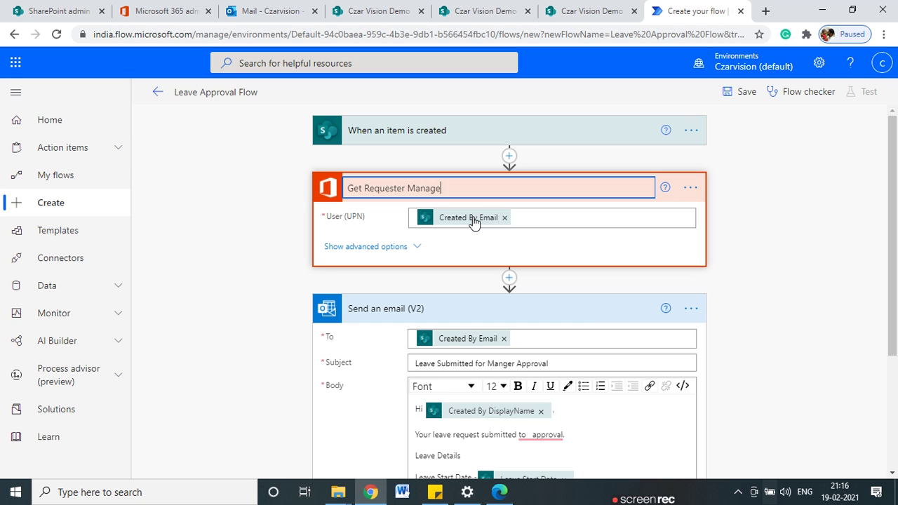
type("r")
left_click(590, 257)
- Place the insertion point before "approval" in the email body and look through the Get Requester Manager dynamic values
scroll(541, 238, "down", 3)
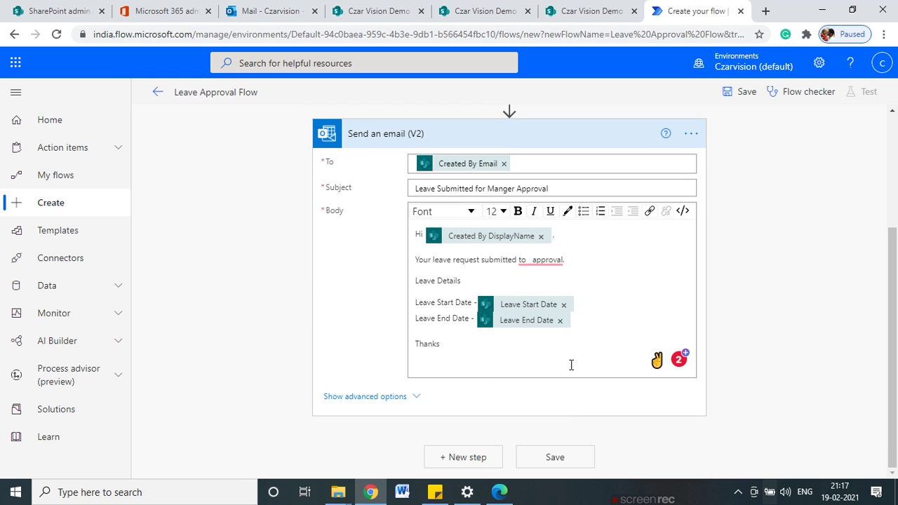
left_click(483, 275)
mouse_move(527, 259)
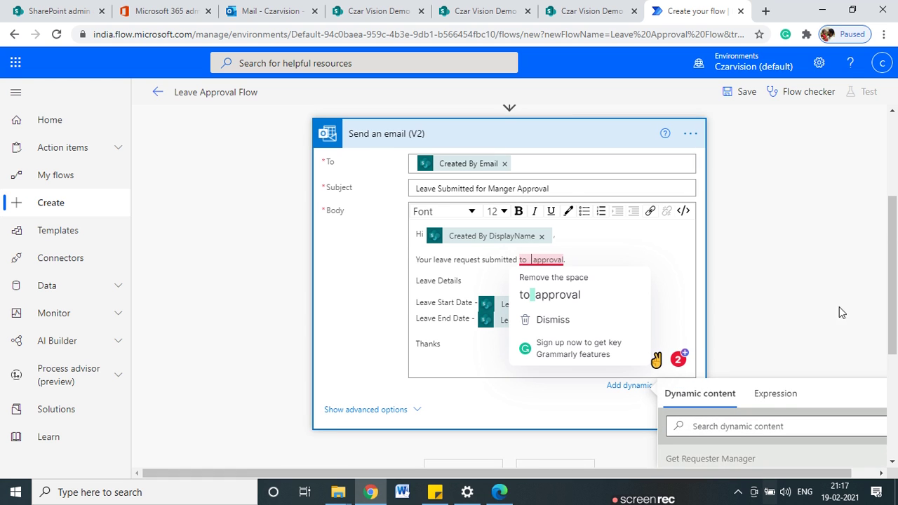
scroll(854, 311, "down", 2)
scroll(765, 421, "down", 3)
scroll(781, 405, "up", 3)
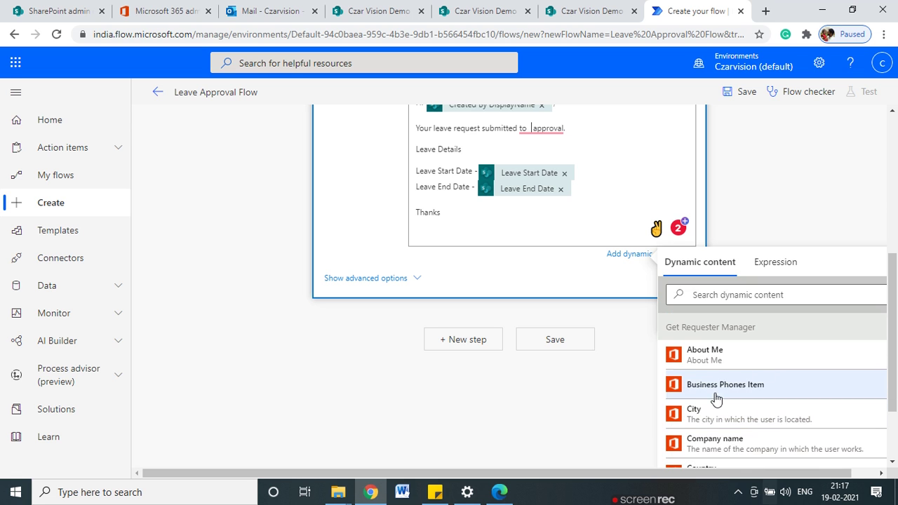
left_click_drag(893, 320, 894, 376)
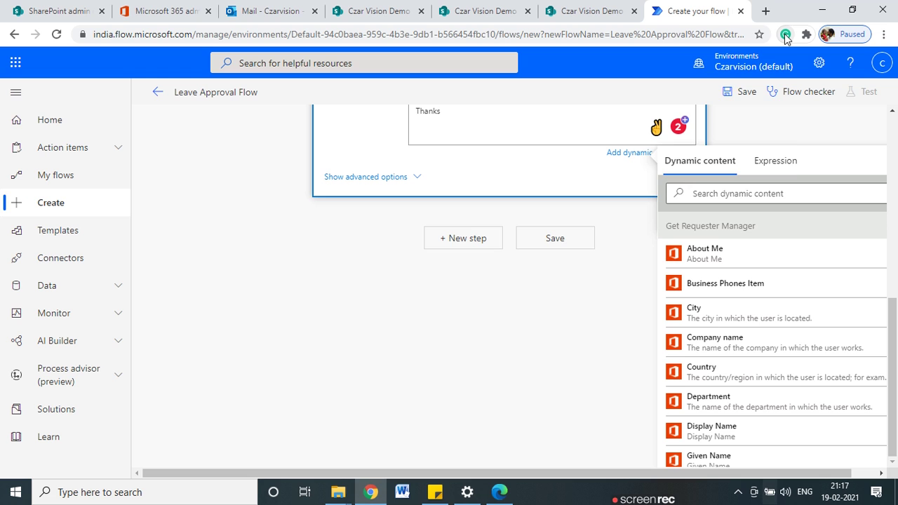
- Remove the Grammarly for Chrome extension from the browser, close its uninstall feedback page and return to the flow
left_click(785, 42)
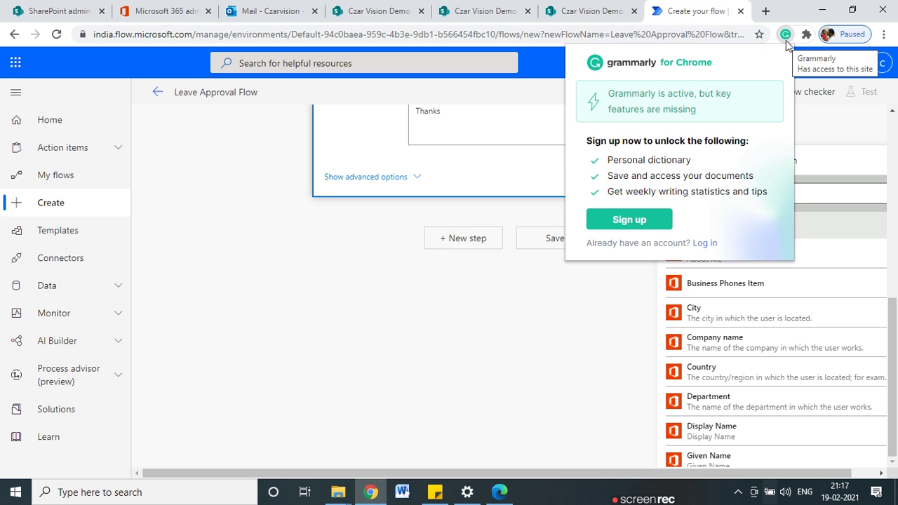
right_click(786, 44)
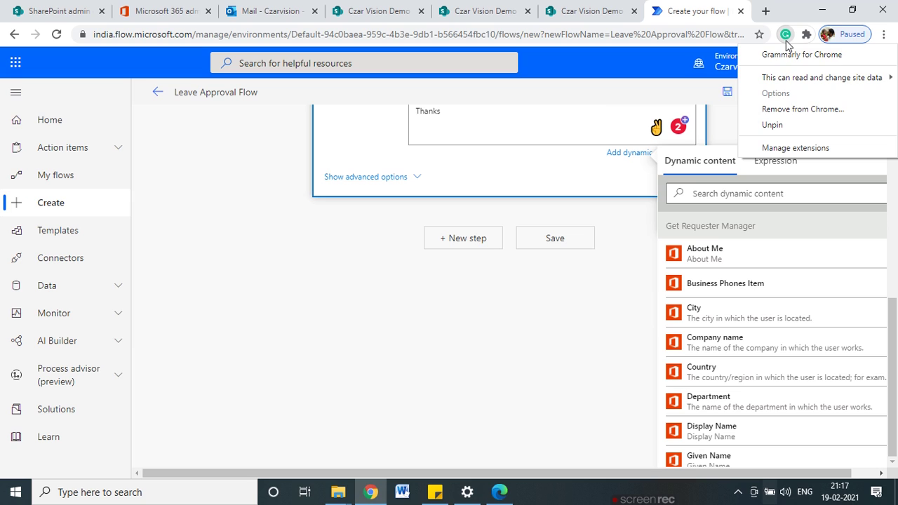
mouse_move(789, 78)
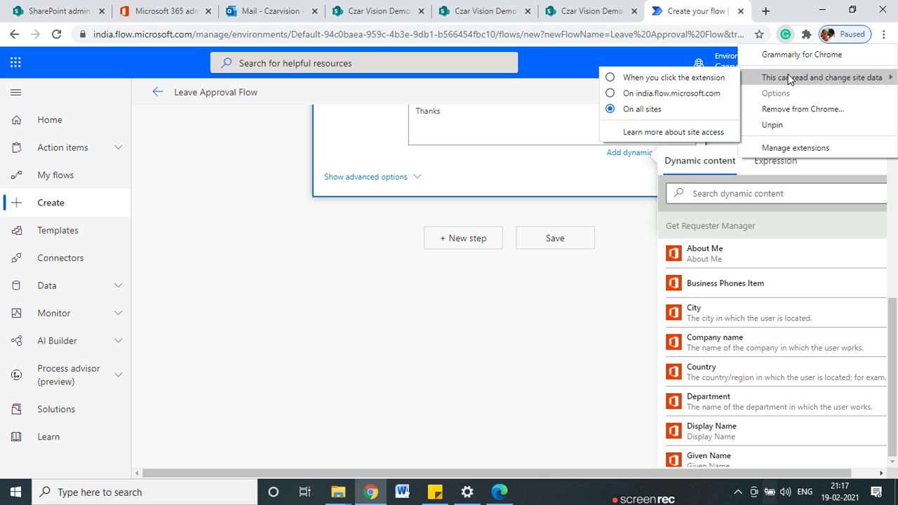
left_click(779, 109)
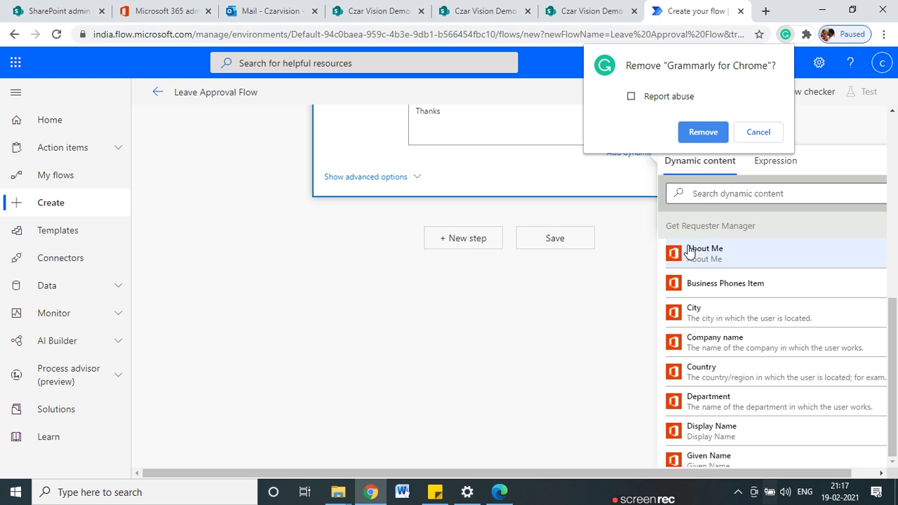
left_click(703, 132)
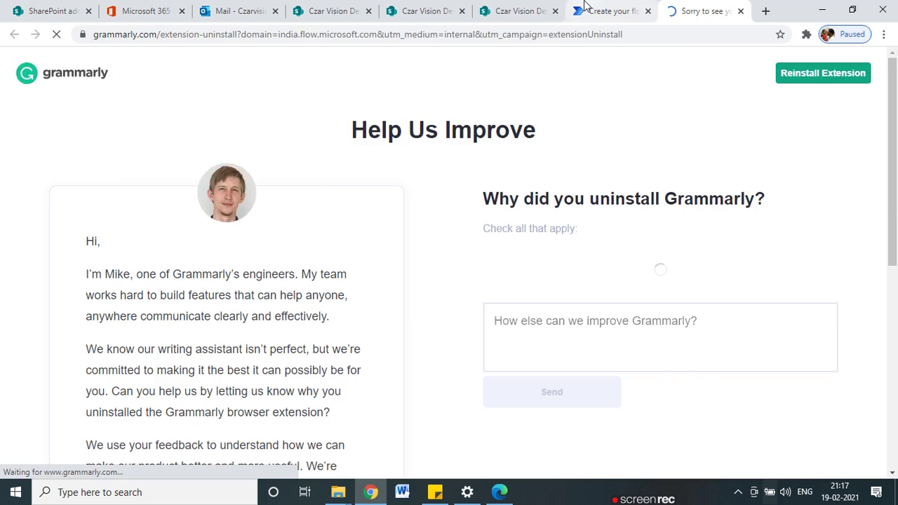
left_click(584, 7)
scroll(586, 281, "up", 3)
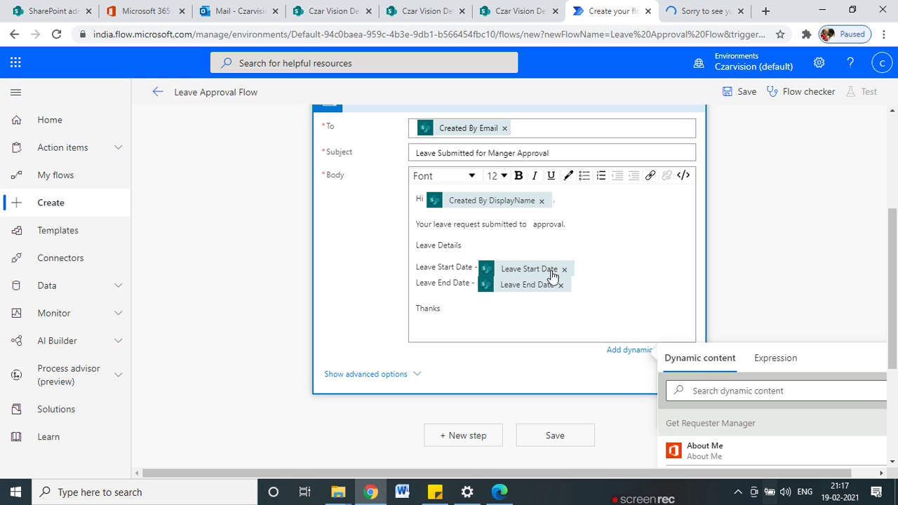
left_click(728, 10)
- Insert the Display Name value from Get Requester Manager before "approval" in the email body's leave request sentence
scroll(647, 244, "down", 2)
scroll(711, 365, "down", 2)
scroll(749, 397, "down", 2)
scroll(750, 398, "up", 2)
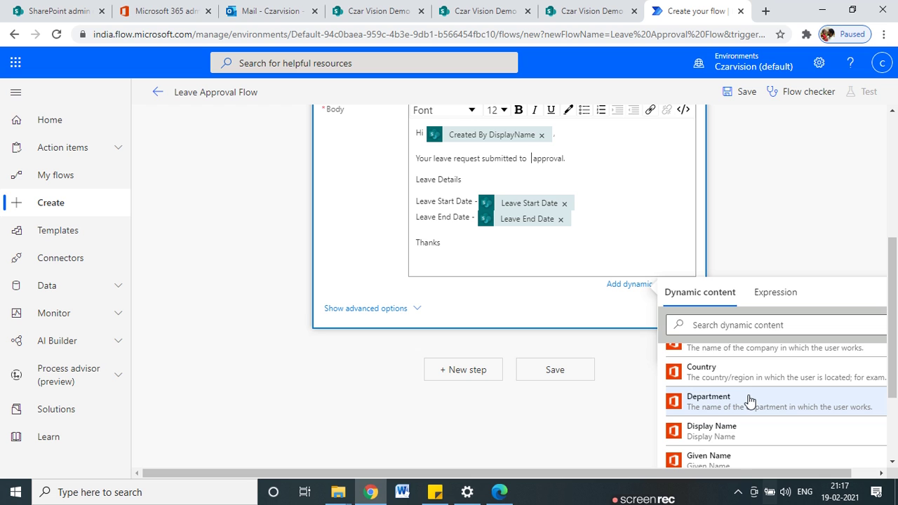
scroll(750, 400, "up", 3)
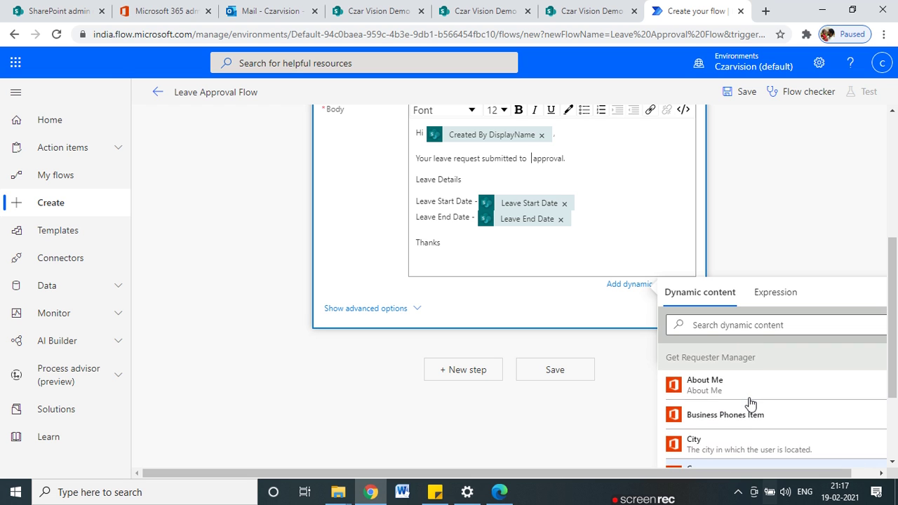
scroll(661, 232, "down", 2)
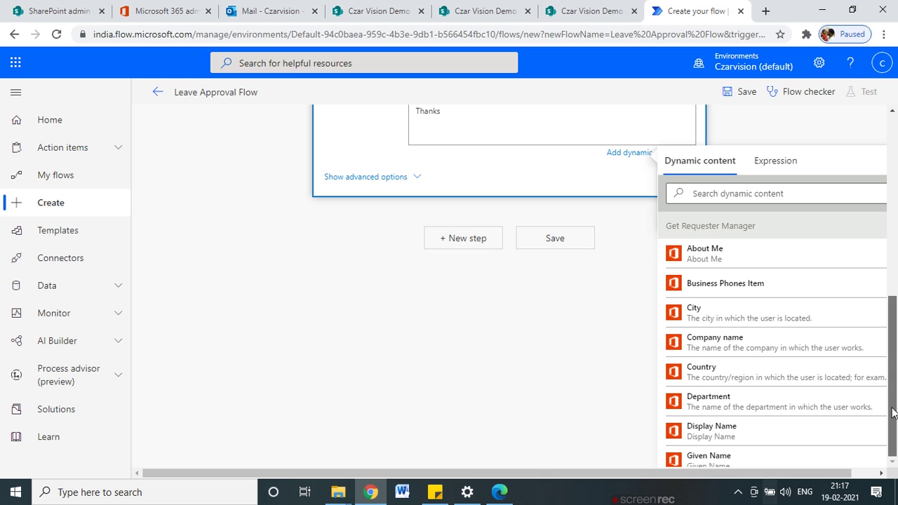
scroll(726, 333, "down", 2)
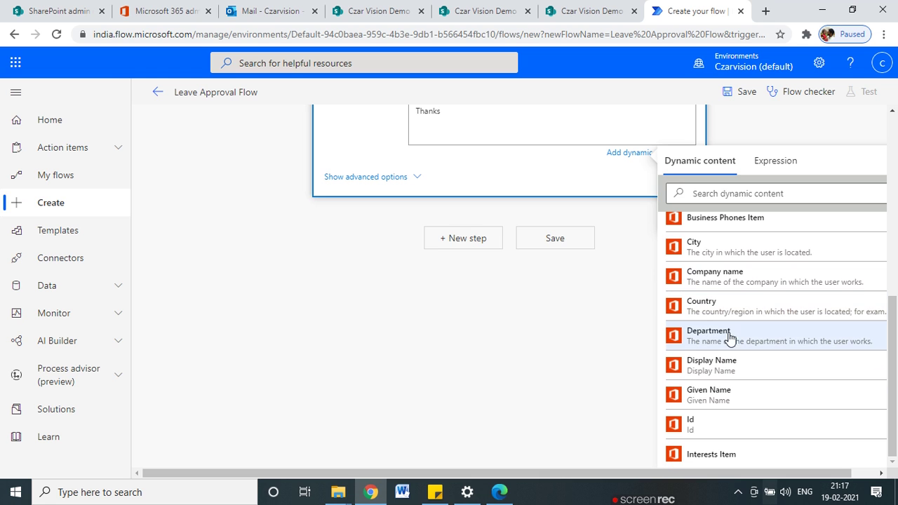
scroll(742, 349, "down", 2)
scroll(713, 345, "down", 1)
scroll(715, 343, "up", 1)
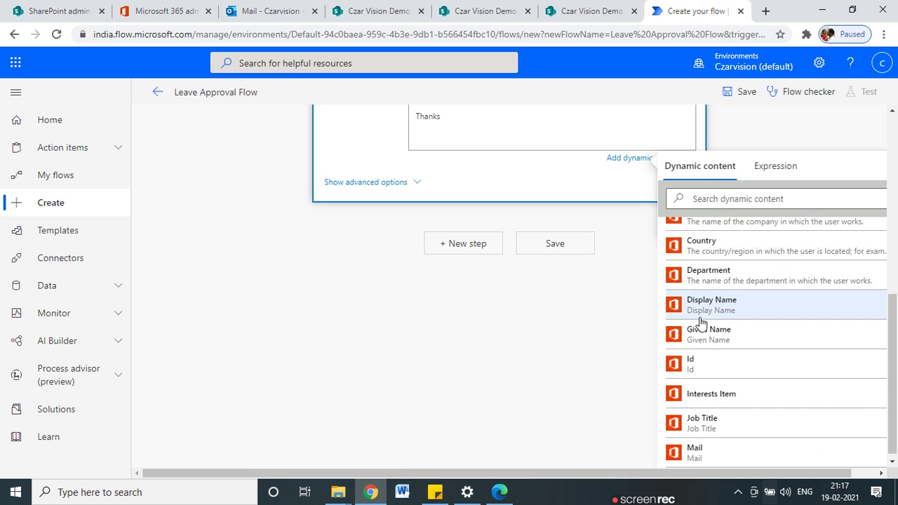
left_click(677, 301)
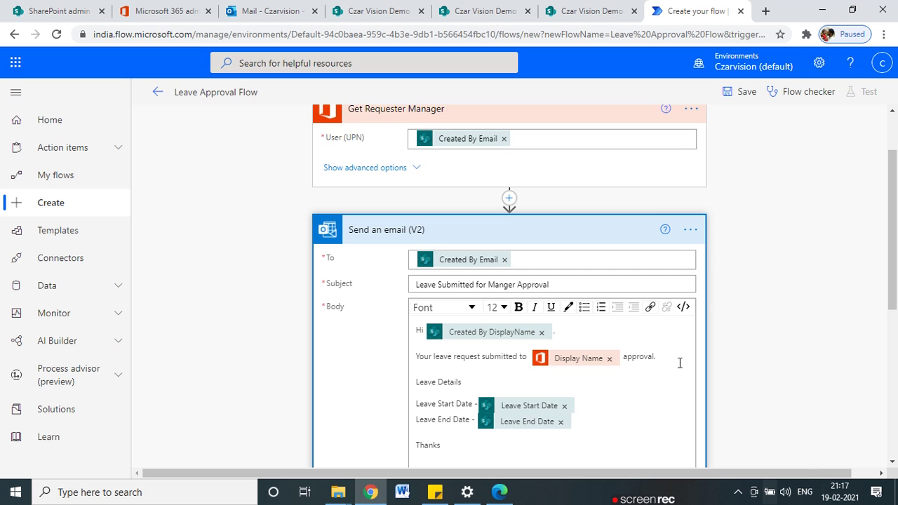
- Check the completed email body and save the Leave Approval Flow
left_click(510, 370)
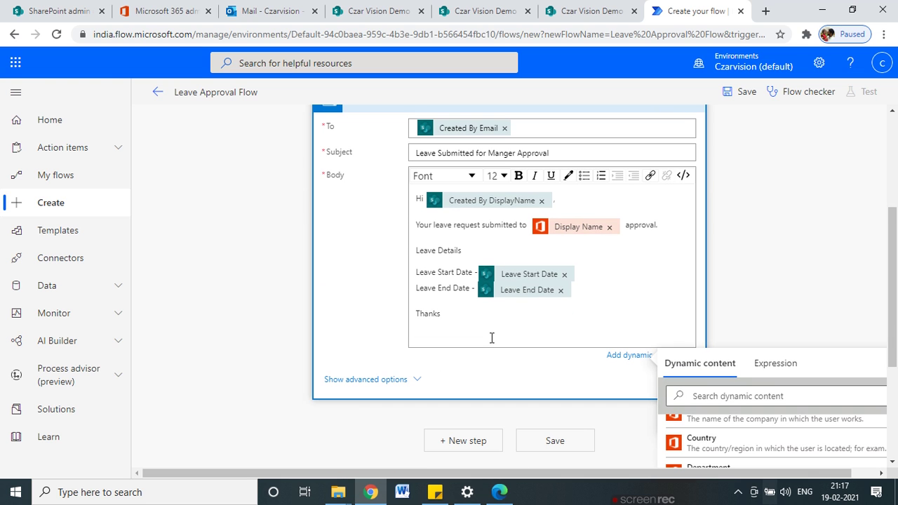
scroll(649, 308, "up", 3)
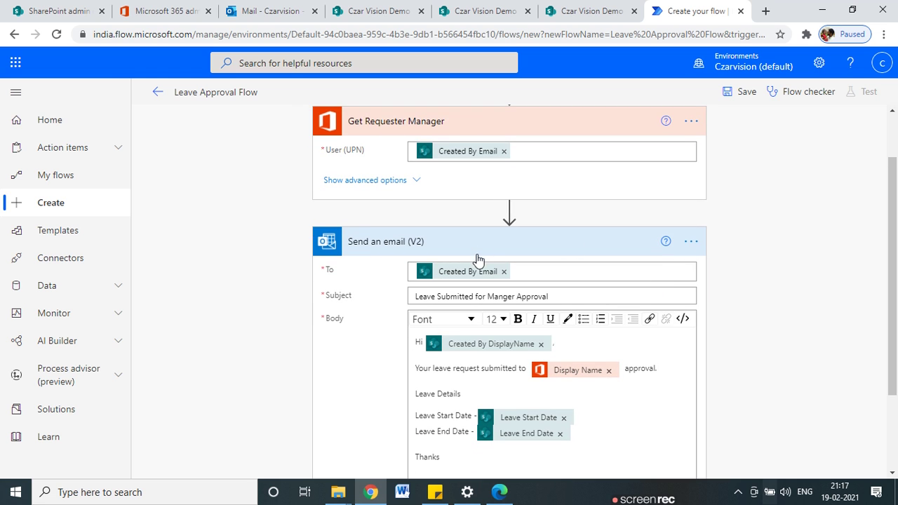
left_click(733, 100)
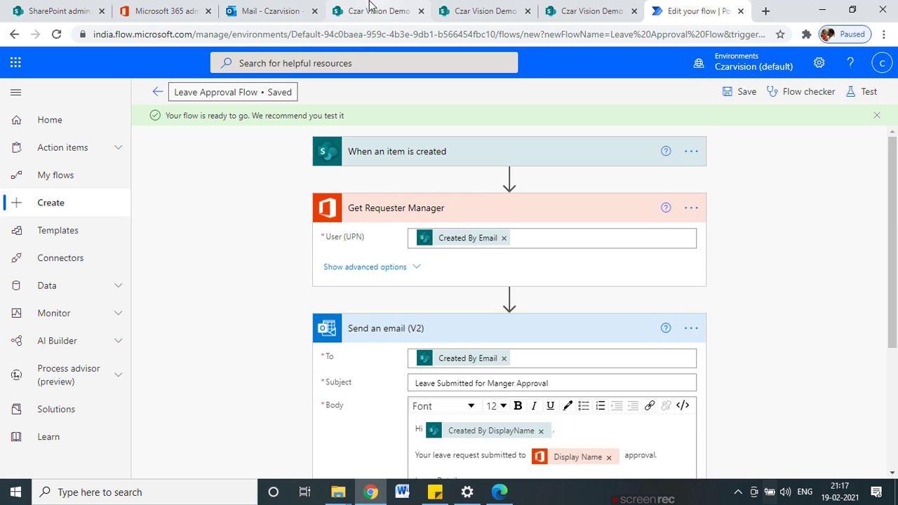
- Check the Outlook inbox, then switch to the SharePoint Employee Leave list and open a new item form
left_click(588, 13)
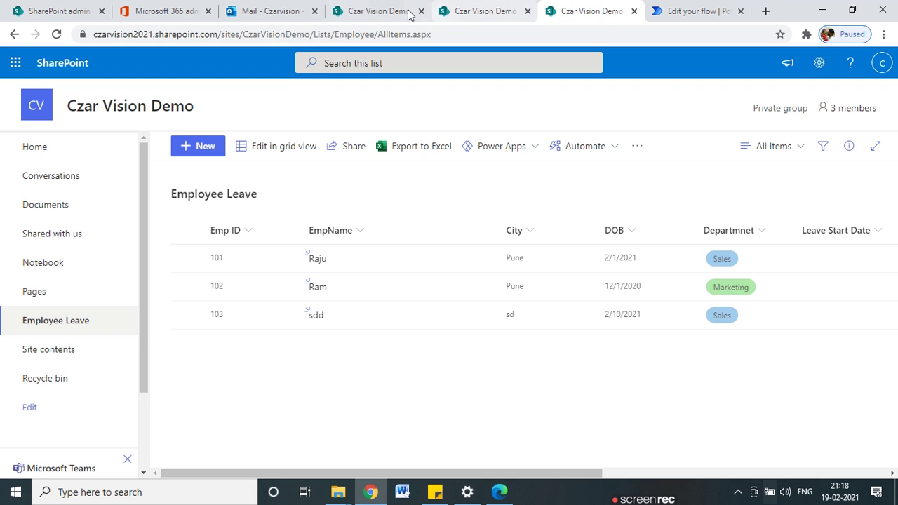
left_click(271, 11)
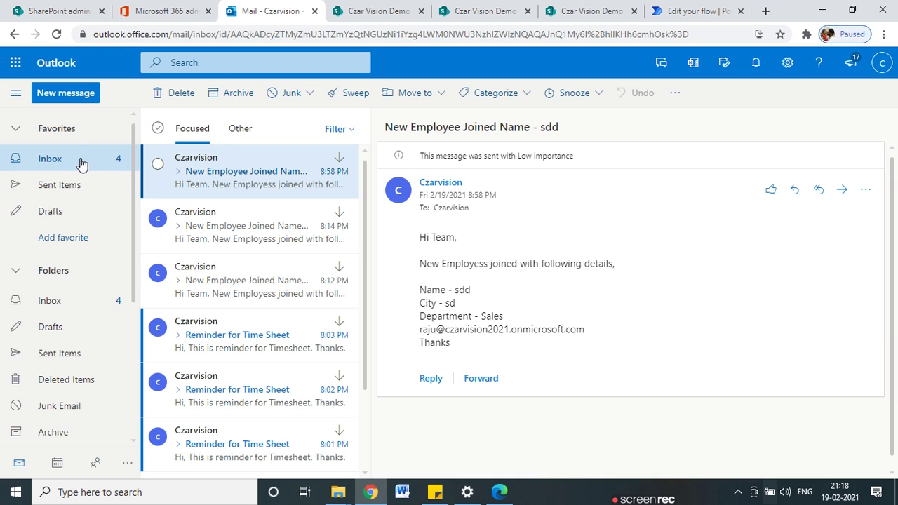
left_click(468, 9)
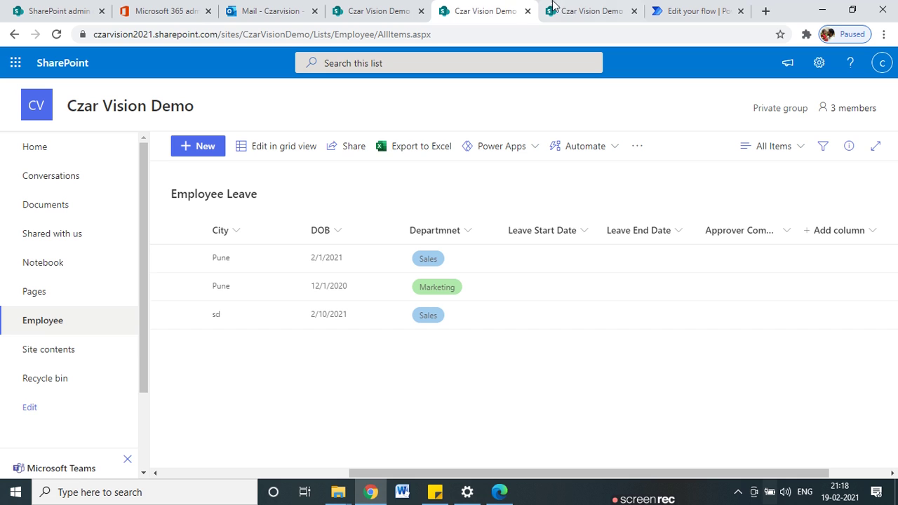
left_click_drag(412, 474, 222, 474)
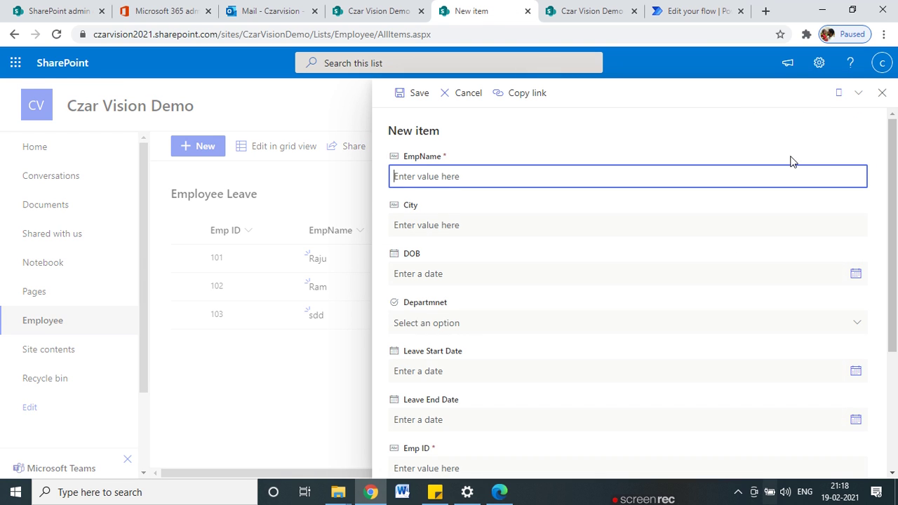
- Fill in the new leave item's EmpName and date of birth, with City Mumbai and department Marketing
left_click(423, 172)
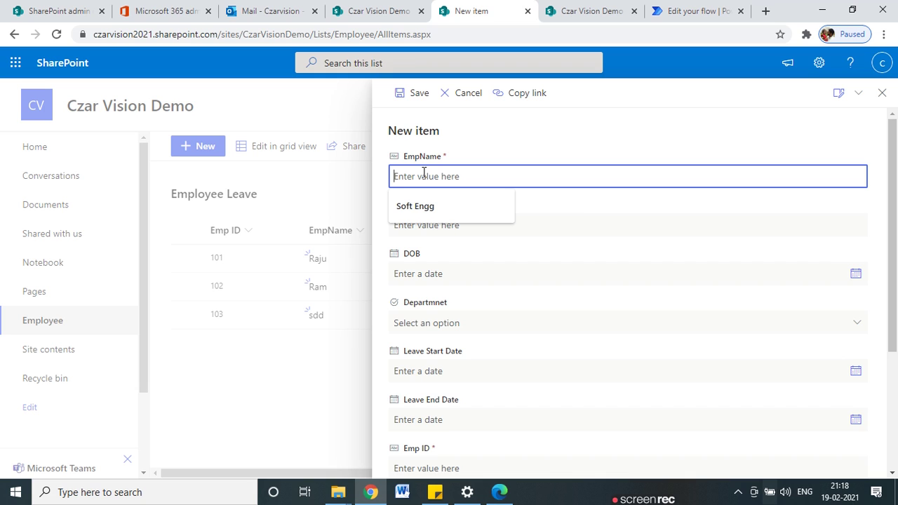
type("104")
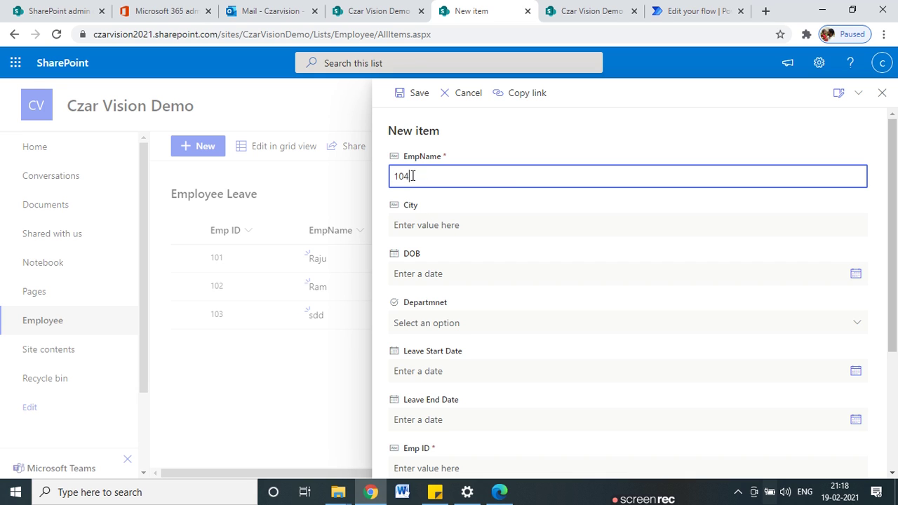
left_click(415, 222)
type("Mumbai")
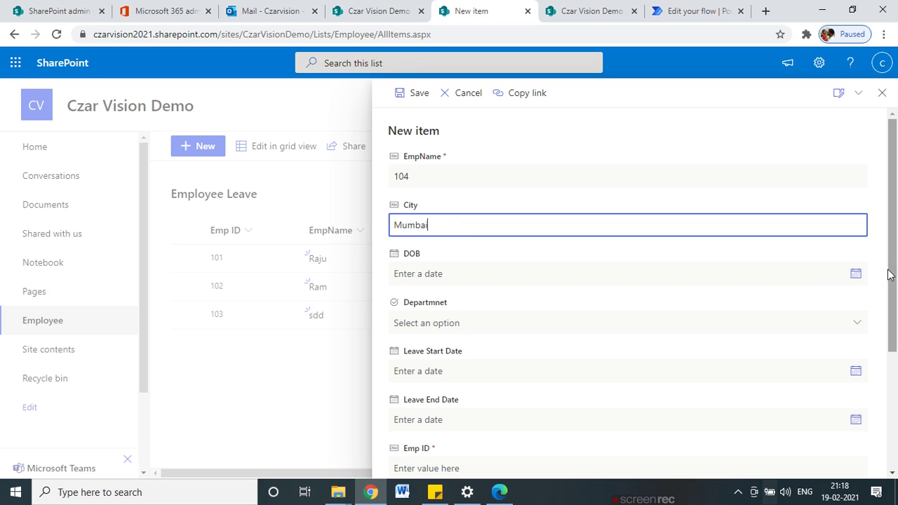
left_click(419, 273)
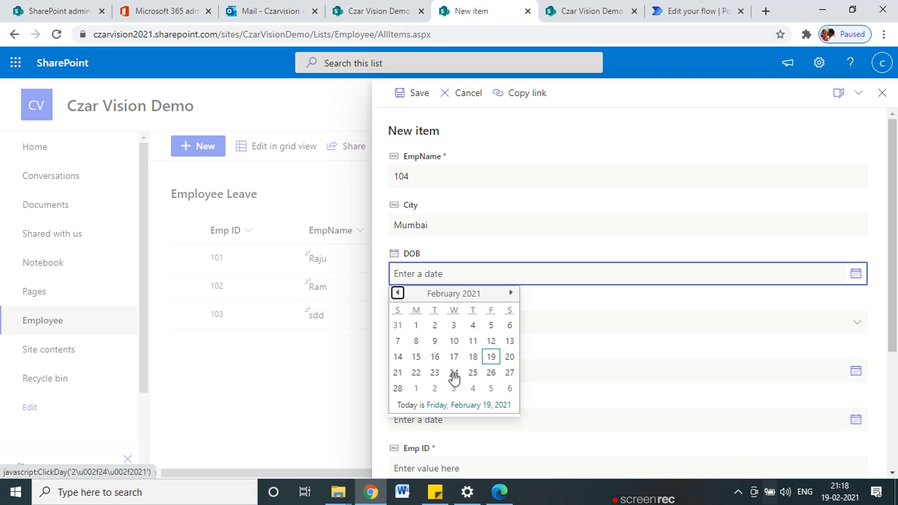
left_click(434, 358)
left_click(852, 325)
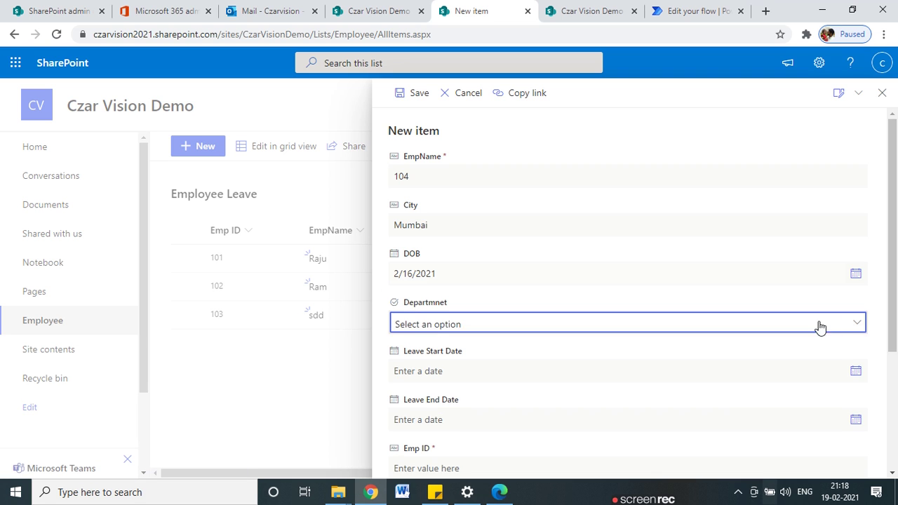
left_click(453, 393)
- Set the item's Leave Start Date to 2/19/2021 and Leave End Date to 2/23/2021
scroll(449, 210, "down", 3)
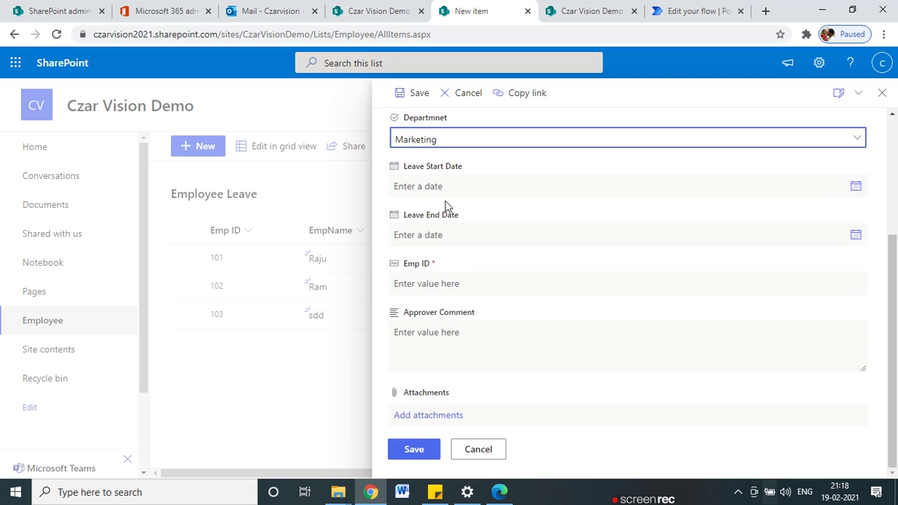
left_click(856, 186)
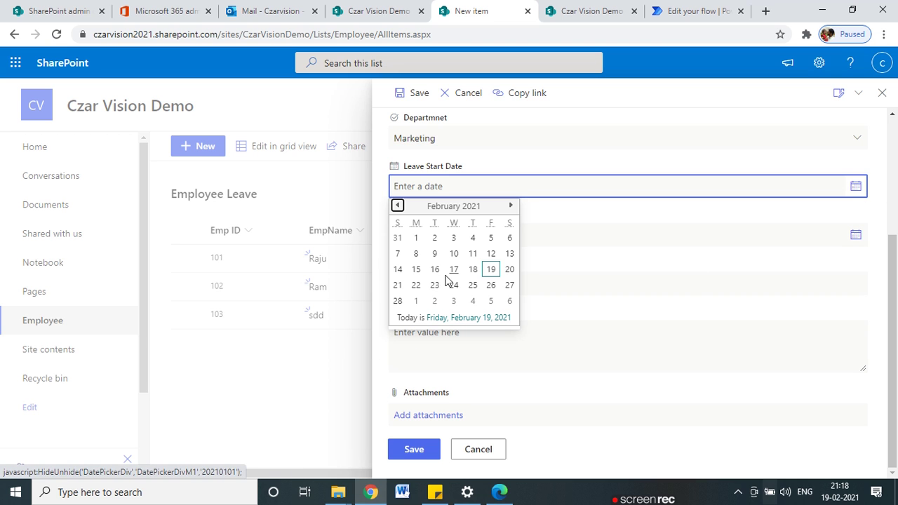
left_click(491, 269)
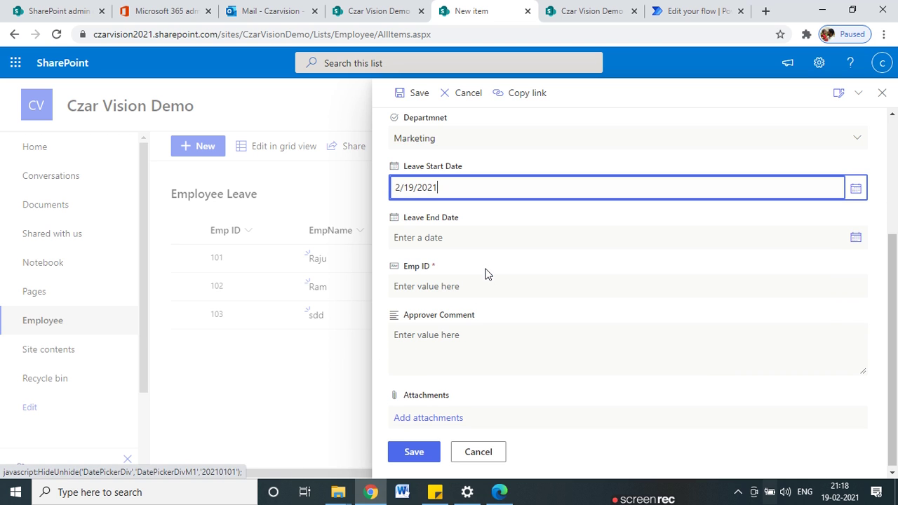
left_click(856, 238)
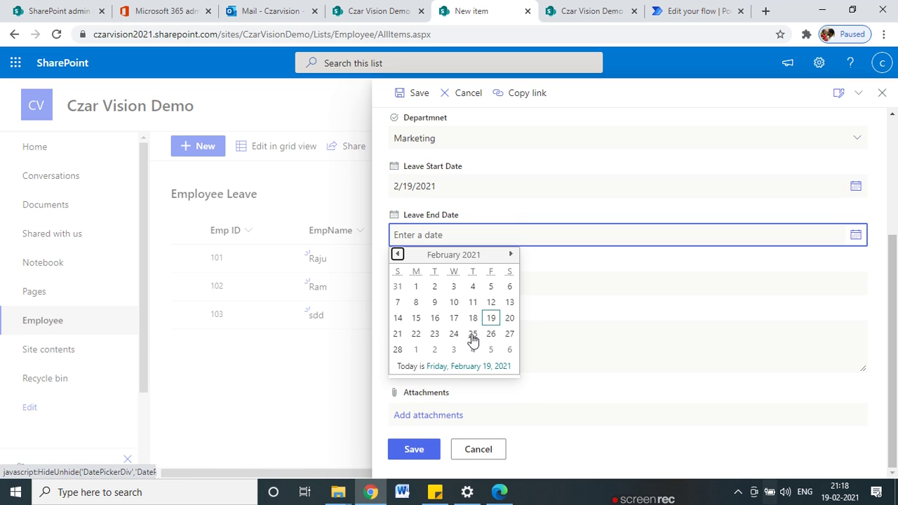
left_click(434, 334)
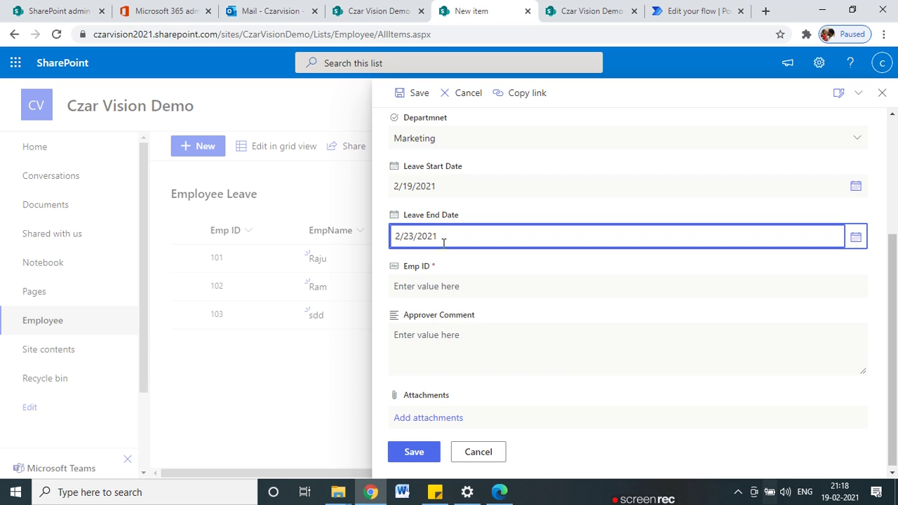
- Replace the number in EmpName with the employee's name and fill in the required Emp ID
left_click(438, 284)
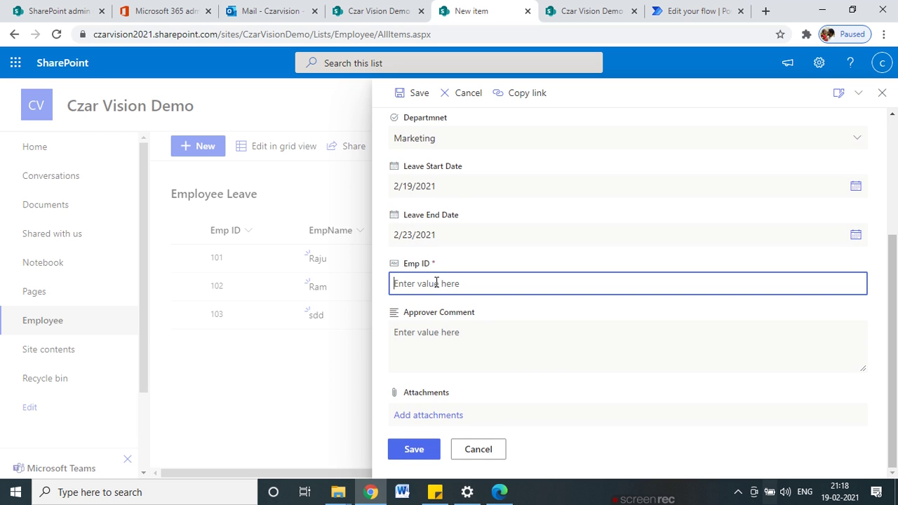
scroll(452, 284, "up", 3)
left_click_drag(413, 176, 341, 182)
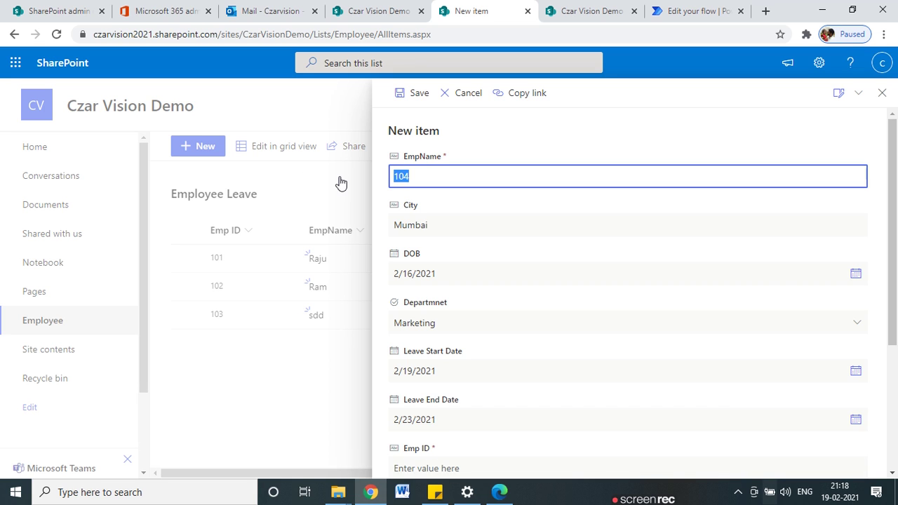
type("Czar")
scroll(726, 303, "down", 3)
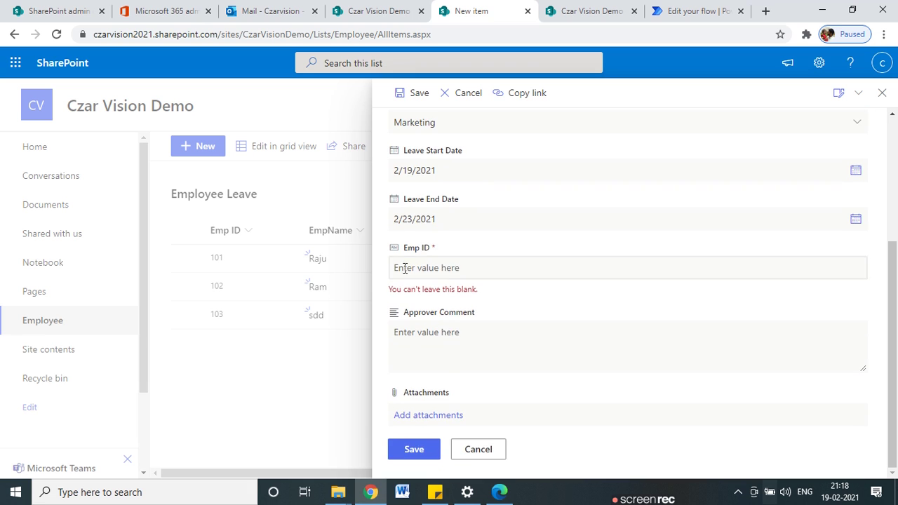
left_click(460, 265)
type("104")
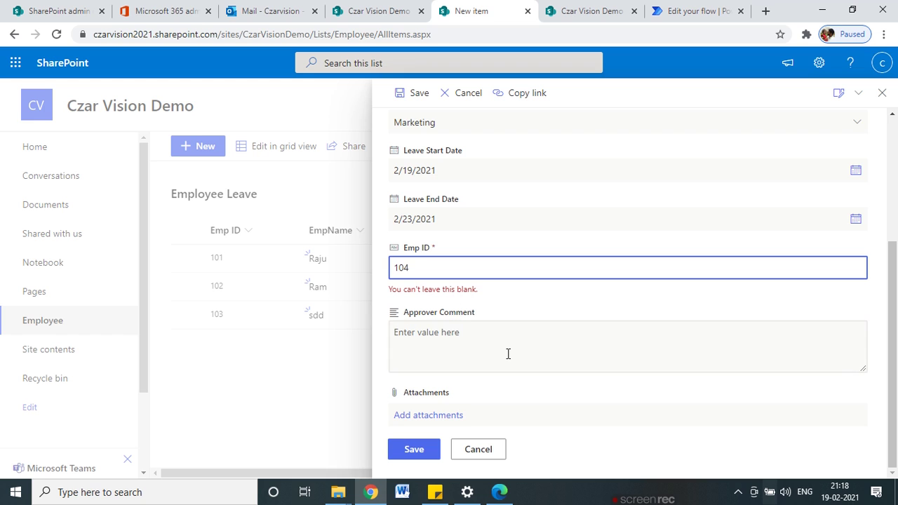
- Leave the Approver Comment empty and save the new Employee Leave item
left_click(471, 344)
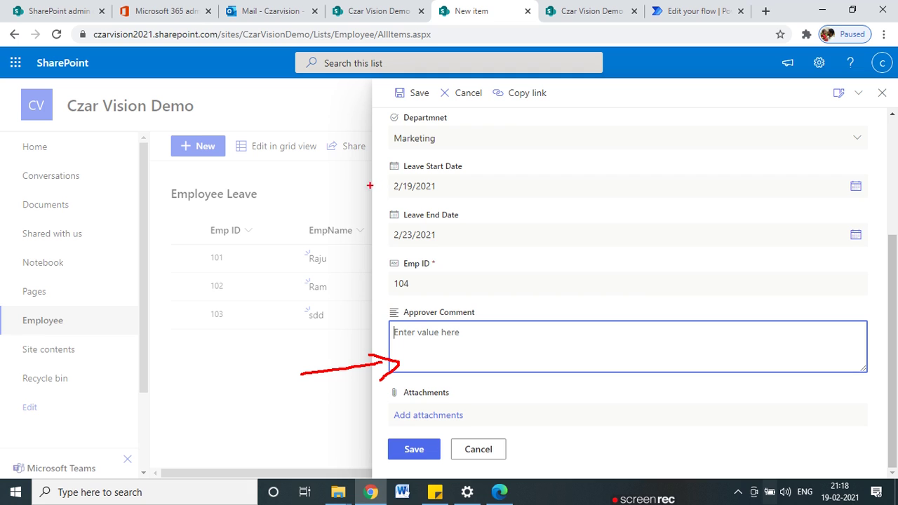
mouse_move(515, 125)
left_mouse_down()
mouse_move(369, 170)
mouse_move(858, 427)
mouse_move(888, 162)
mouse_move(875, 139)
left_mouse_up()
left_click_drag(740, 117, 639, 117)
key("Escape")
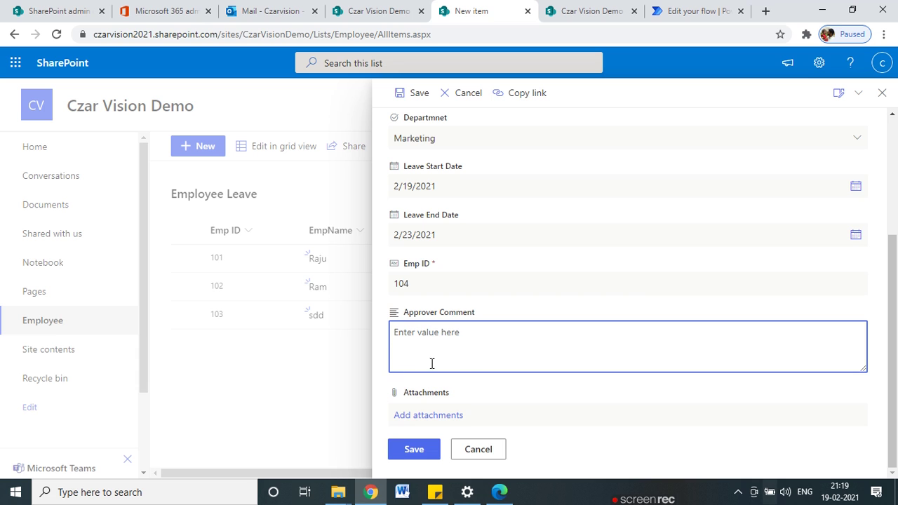
left_click(420, 453)
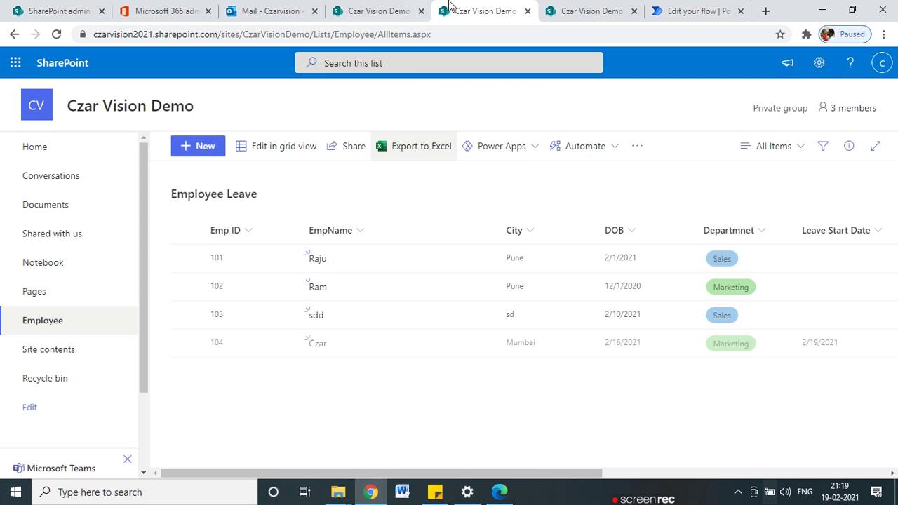
- Switch to the Leave Approval Flow details page, dismiss its ready notice and reload to check the run history
left_click(692, 8)
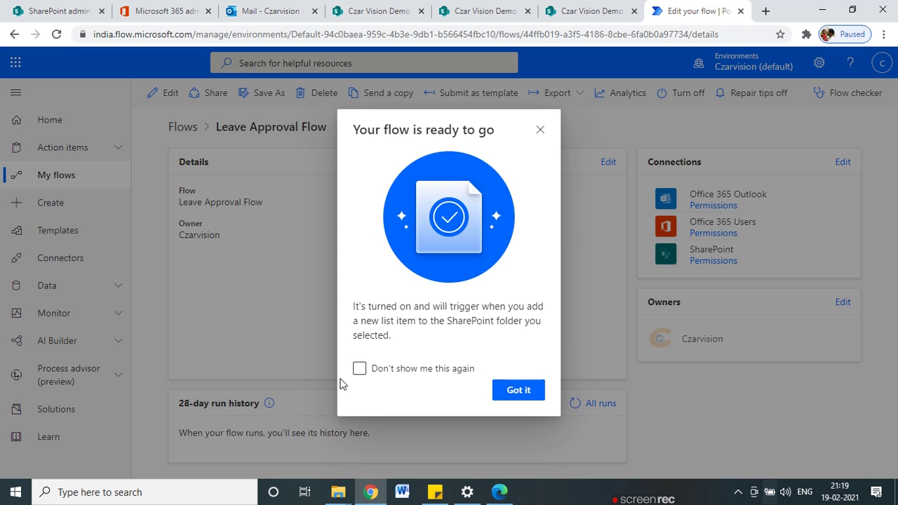
left_click(540, 129)
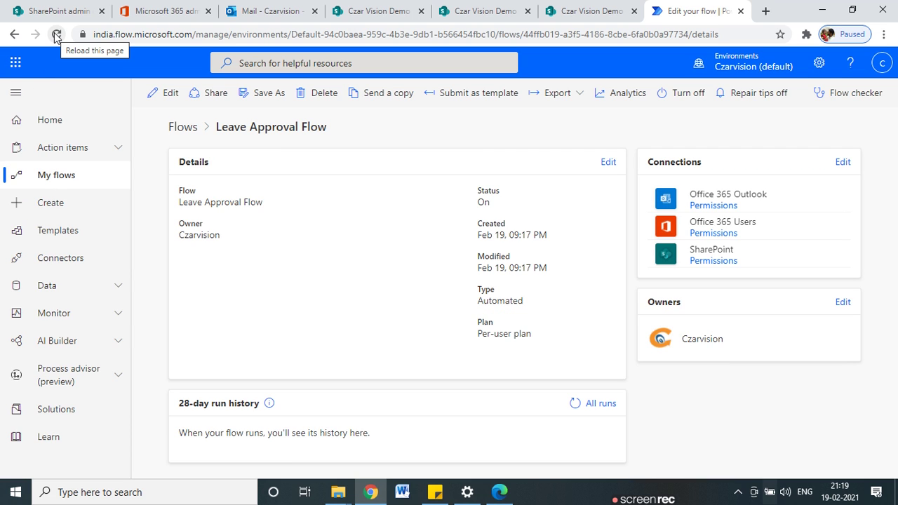
left_click(56, 35)
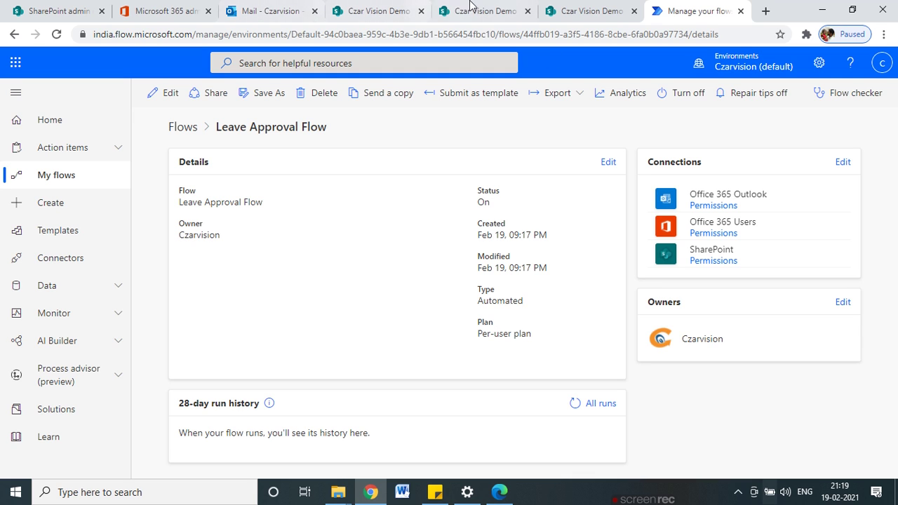
left_click(56, 34)
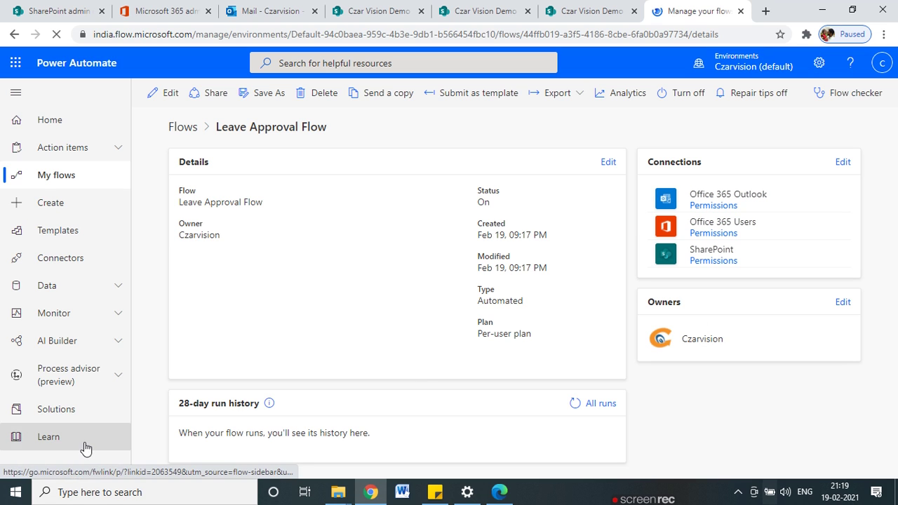
left_click_drag(140, 440, 202, 430)
- Switch to the Outlook inbox, open the "Leave Submitted for Manger Approval" email and dismiss the new-mail notifications
left_click(263, 10)
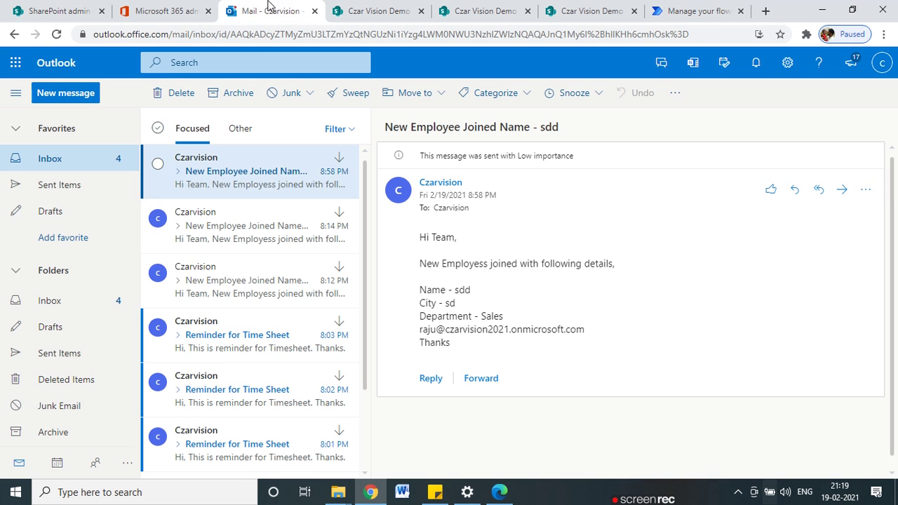
left_click(219, 191)
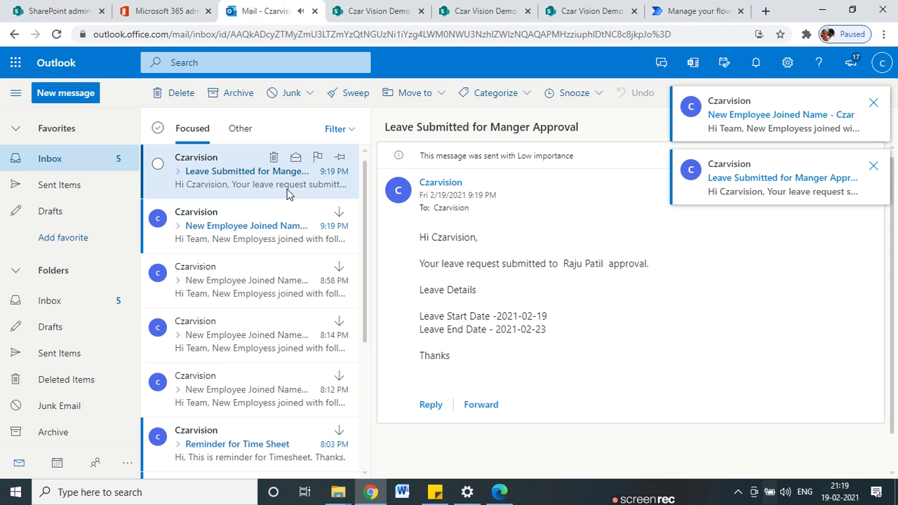
left_click(873, 104)
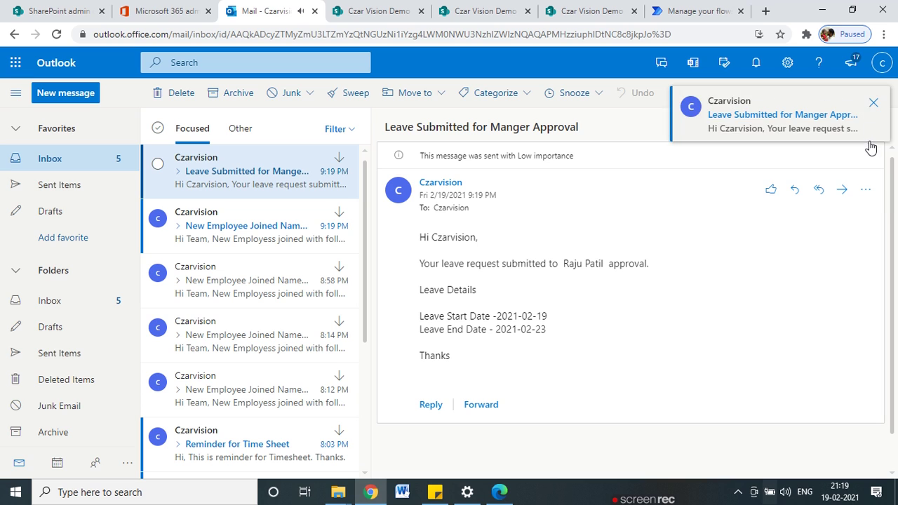
left_click(873, 105)
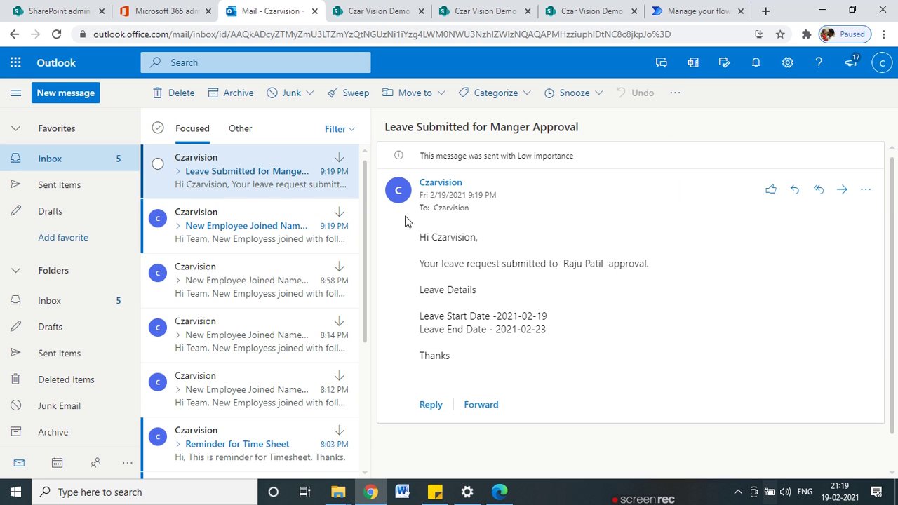
- Examine the requester name, manager name, and leave start and end dates in the email
double_click(451, 239)
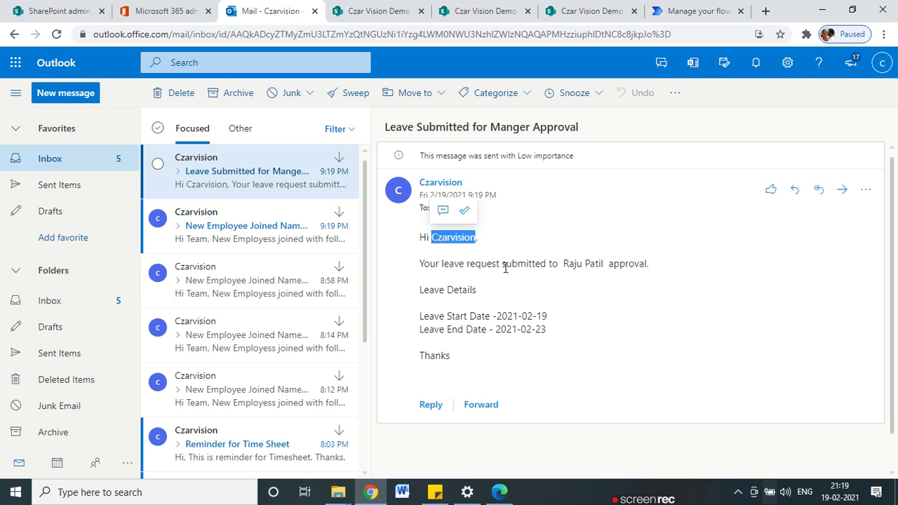
left_click_drag(560, 263, 607, 263)
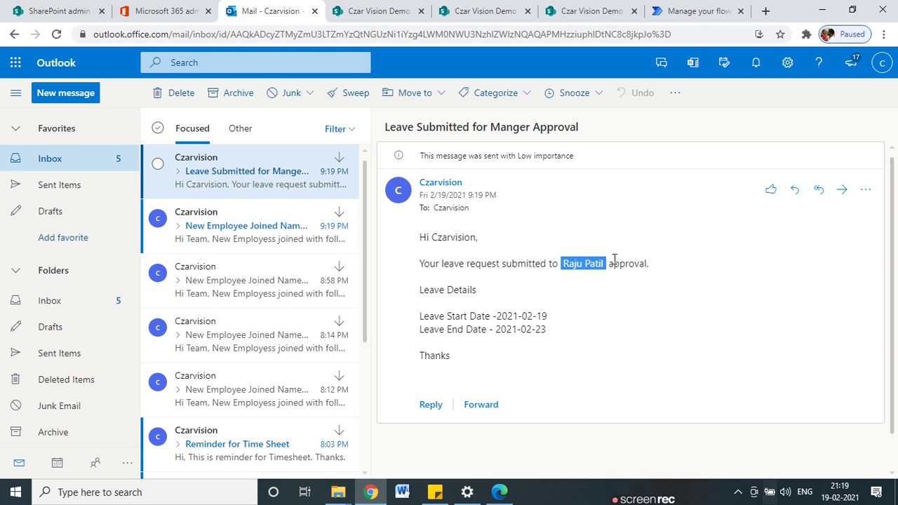
left_click(617, 258)
left_click_drag(427, 294, 519, 307)
left_click_drag(447, 329, 556, 332)
left_click_drag(420, 317, 517, 316)
left_click(470, 335)
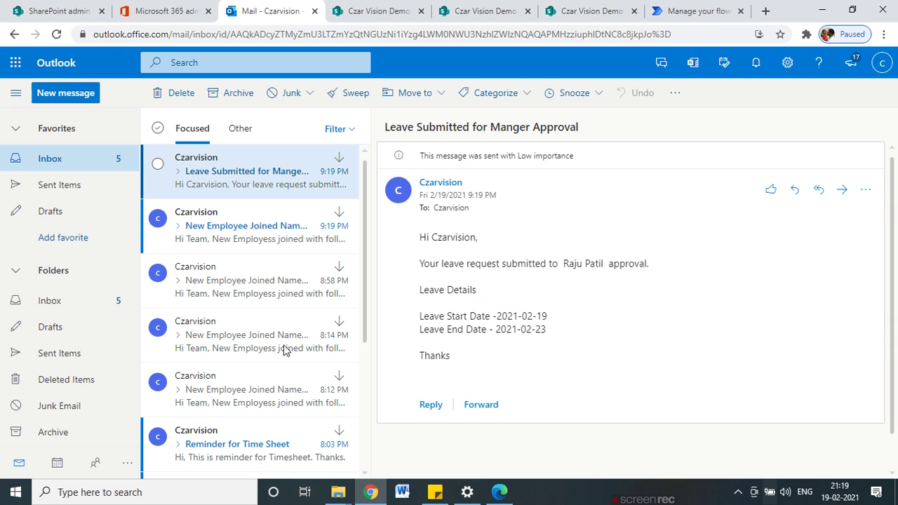
- Return to Power Automate, edit the Leave Approval Flow and add a "Start and wait for an approval" action after Send an email (V2)
left_click(680, 5)
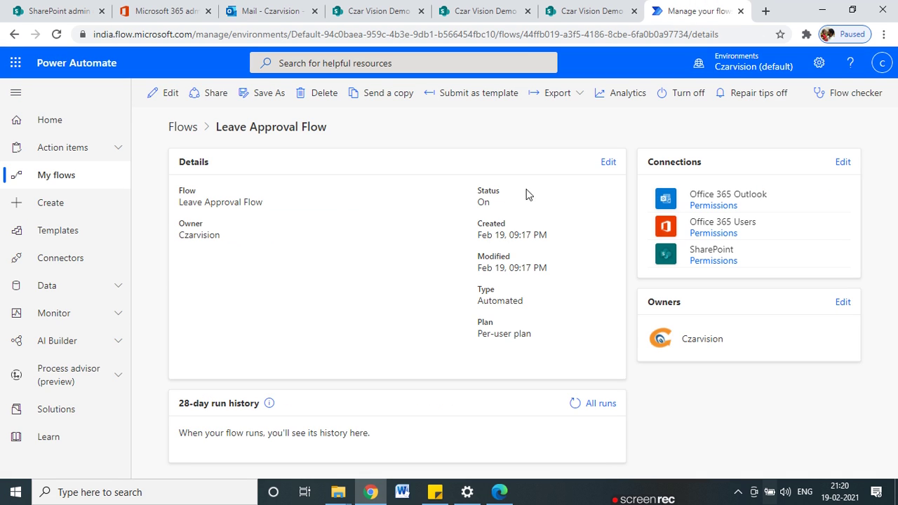
left_click(167, 93)
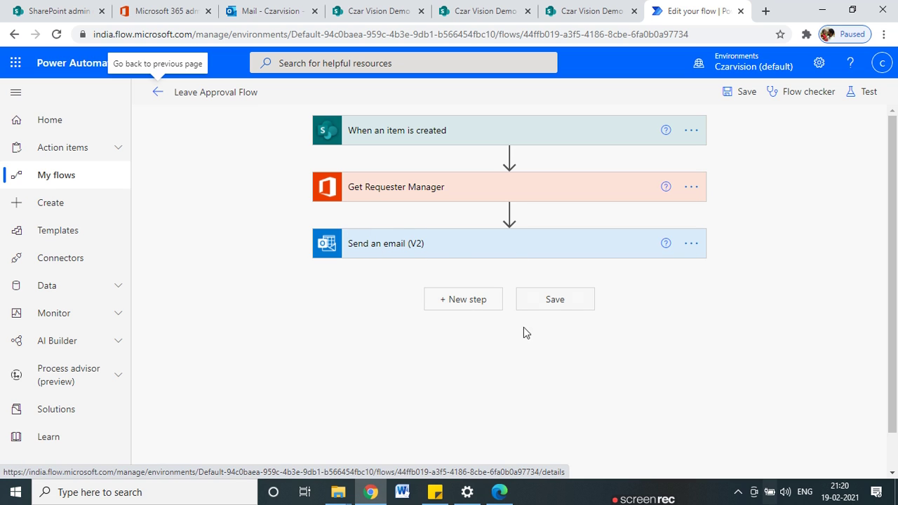
left_click(456, 302)
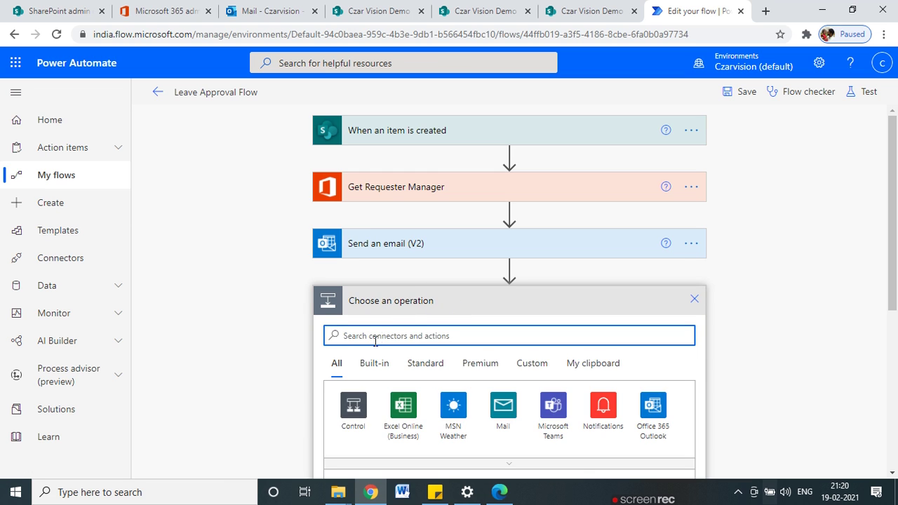
type("appro")
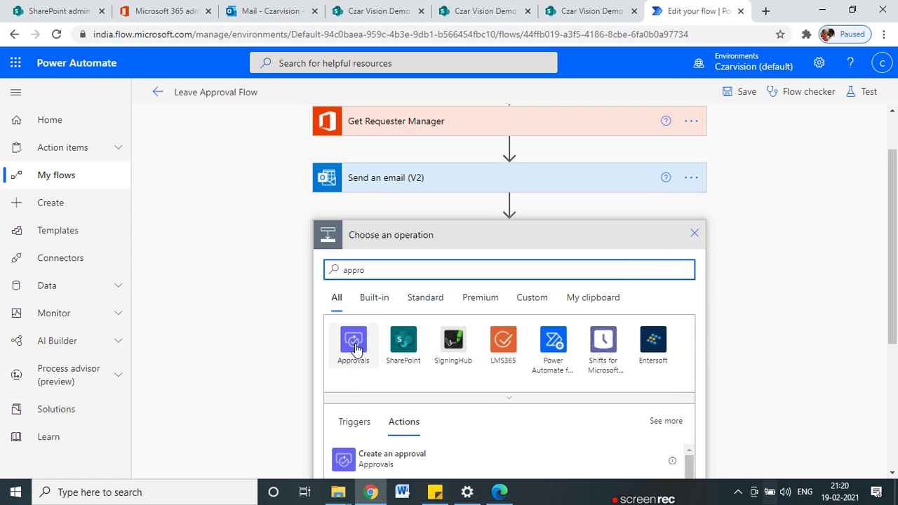
left_click(360, 350)
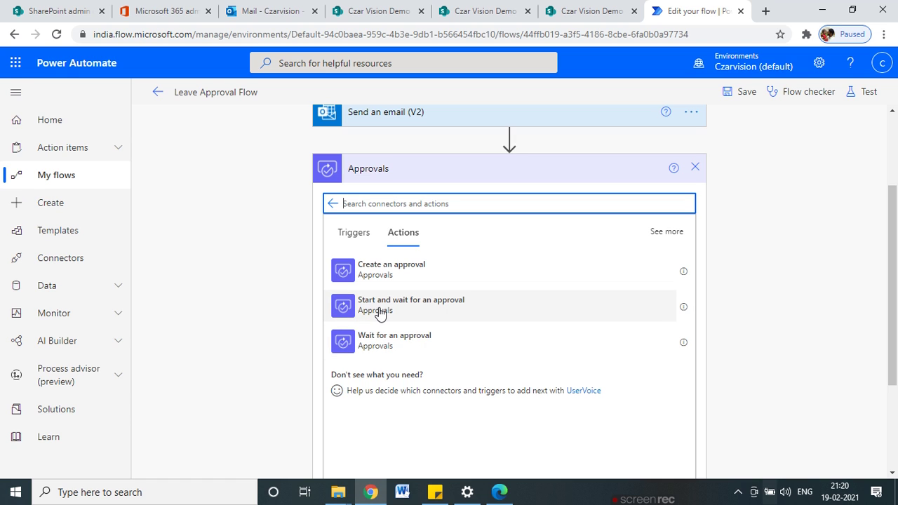
left_click(379, 312)
left_click(378, 312)
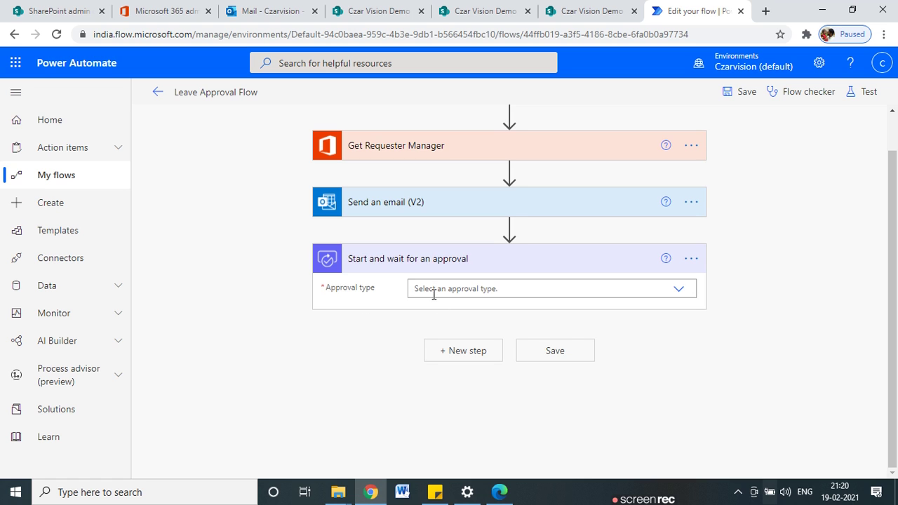
- Set the approval type to "Approve/Reject - Everyone must approve" and title the approval "Leave Approval"
left_click(435, 289)
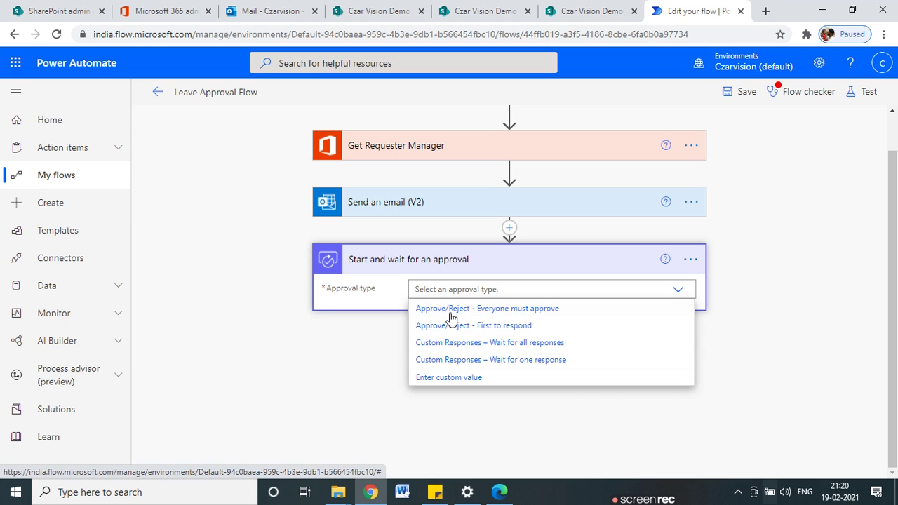
left_click(452, 311)
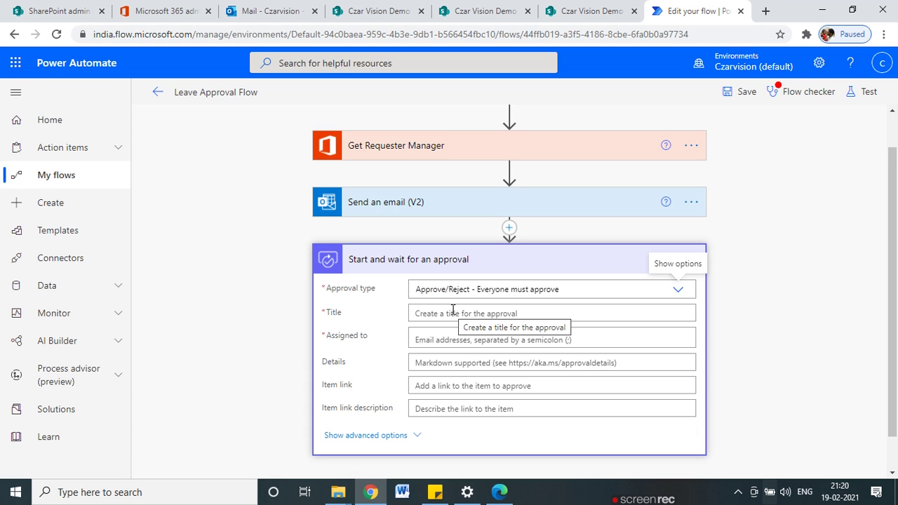
left_click(452, 313)
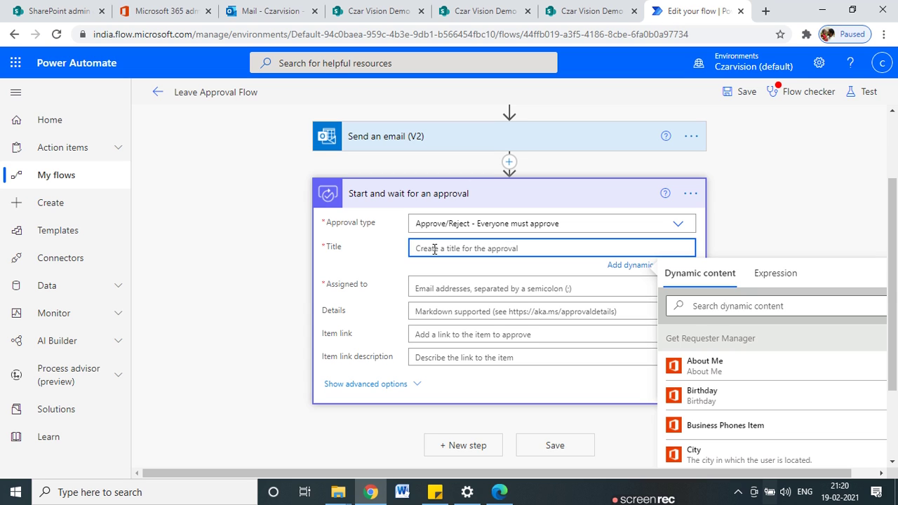
type("Leave Approval")
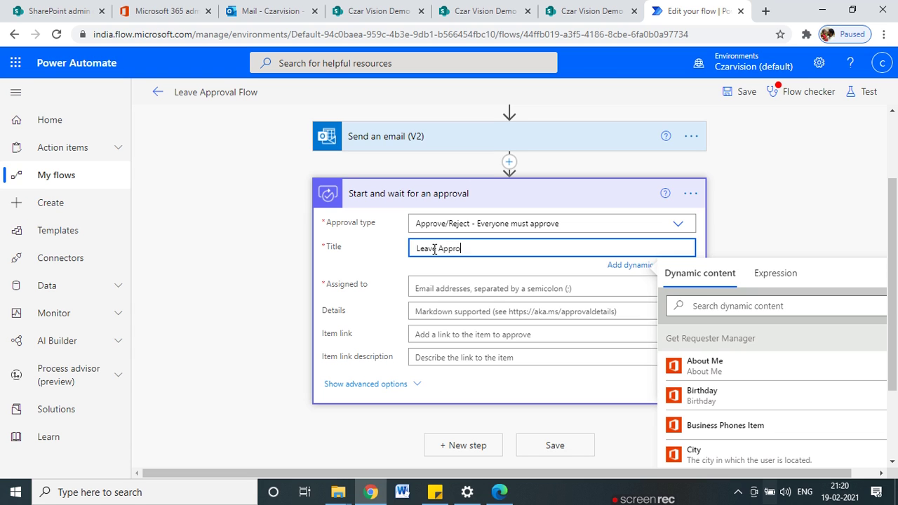
- Assign the approval to the requester's manager using the Mail dynamic value from Get Requester Manager
left_click(422, 291)
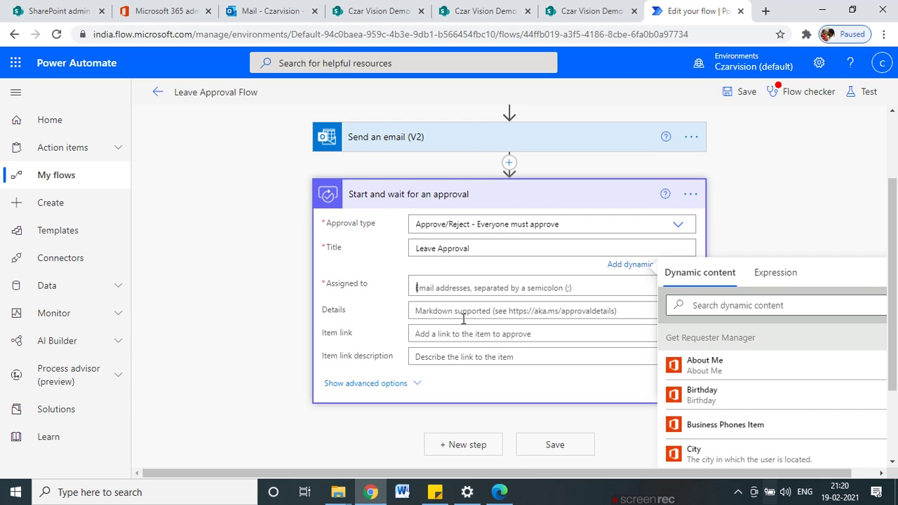
scroll(842, 395, "down", 4)
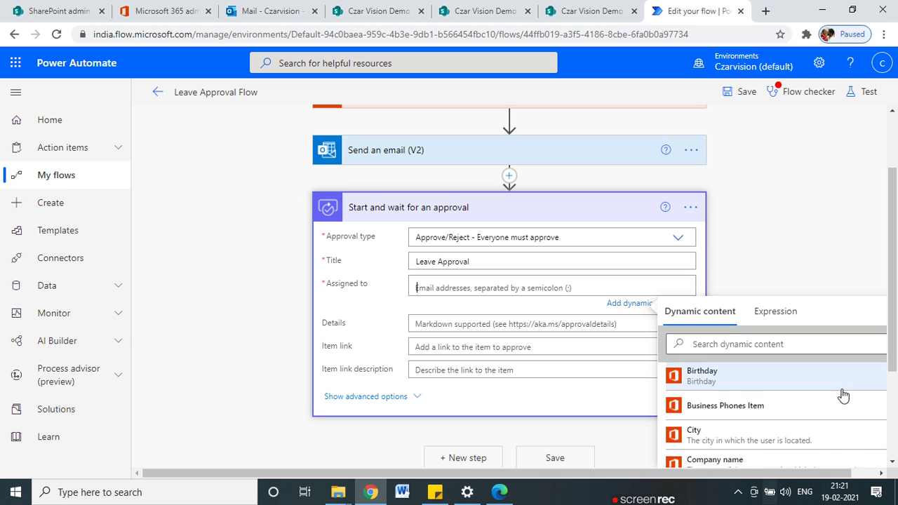
scroll(897, 315, "down", 2)
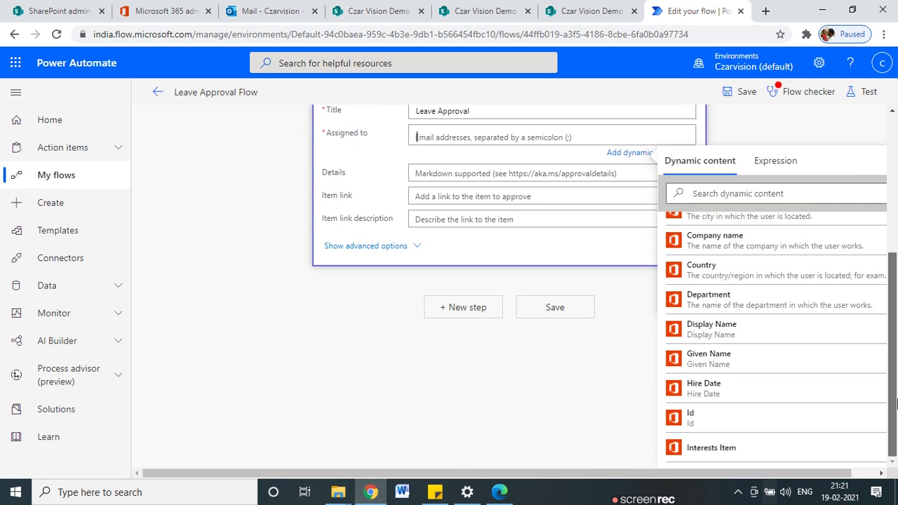
scroll(765, 356, "down", 2)
scroll(765, 359, "up", 3)
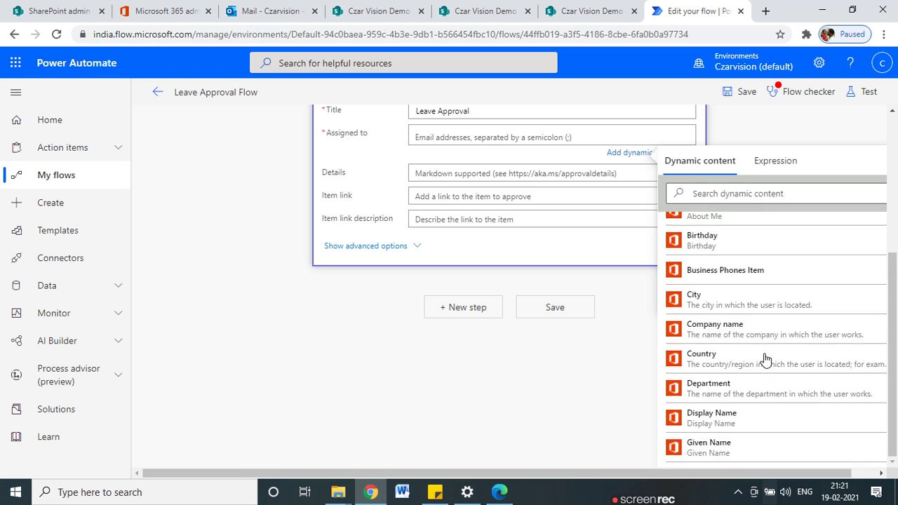
scroll(732, 399, "down", 4)
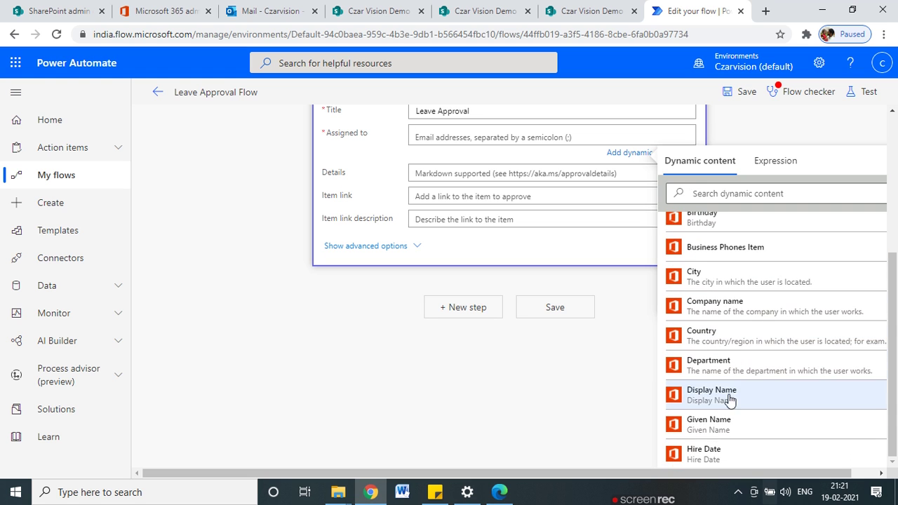
scroll(691, 414, "down", 2)
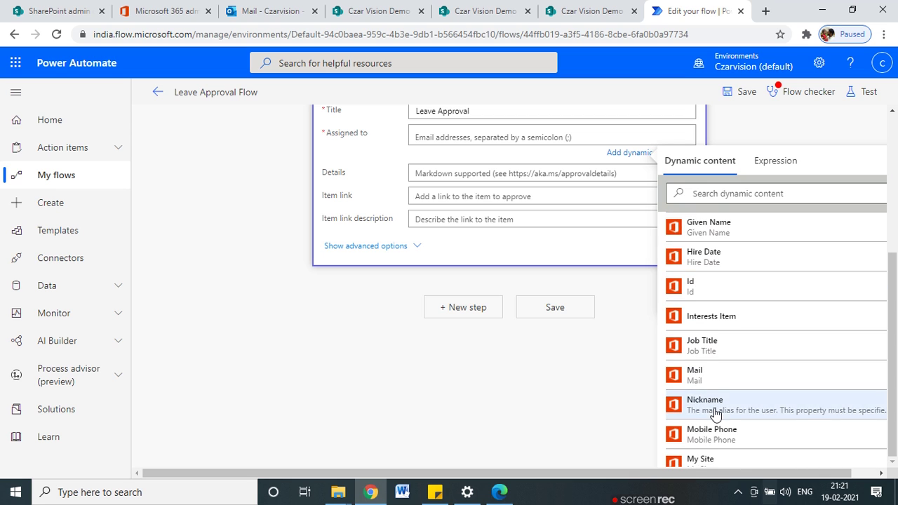
scroll(691, 414, "down", 2)
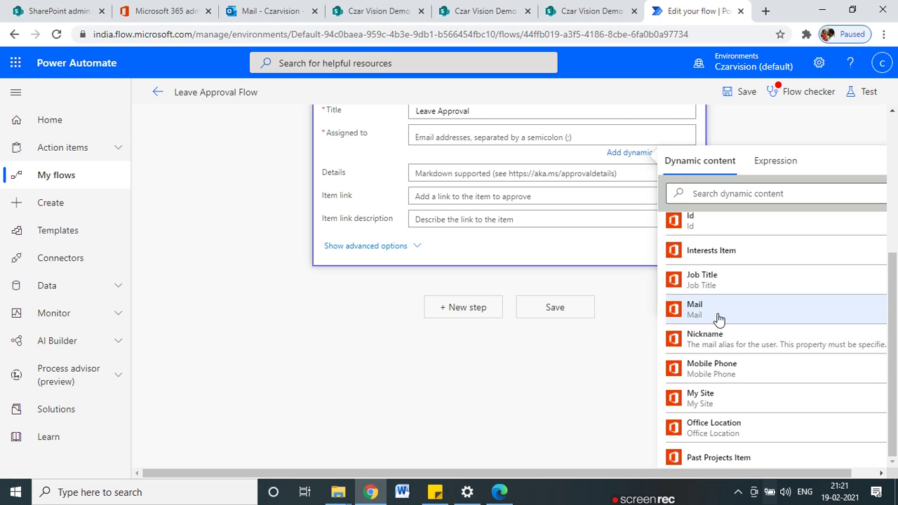
left_click(710, 317)
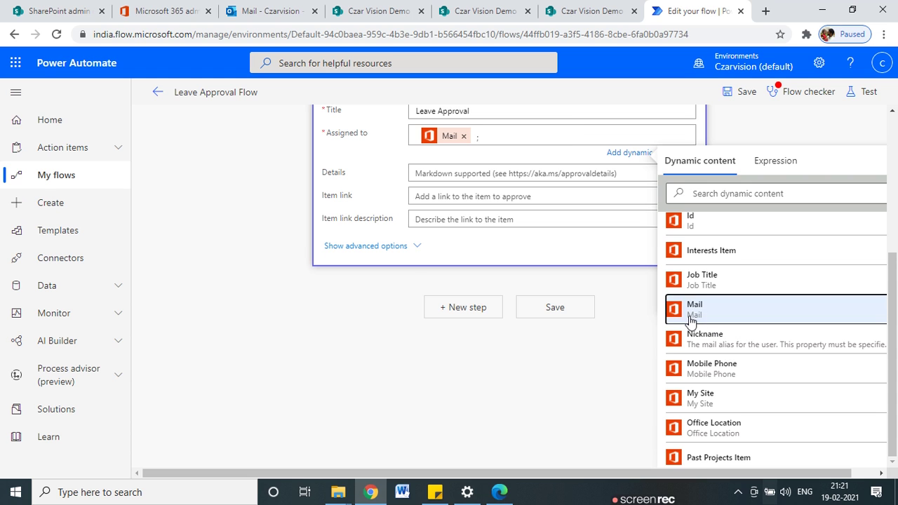
- Show the advanced options of the Start and wait for an approval action
scroll(406, 270, "up", 1)
left_click(435, 239)
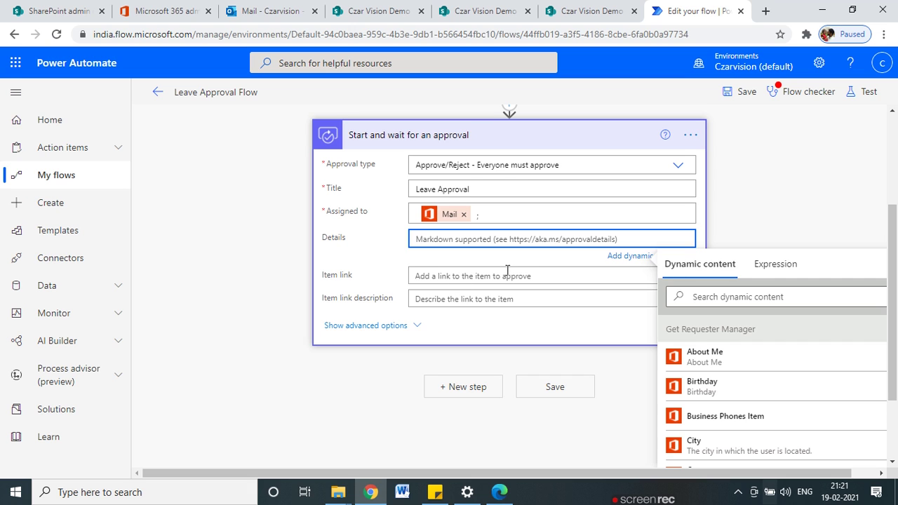
scroll(414, 280, "down", 1)
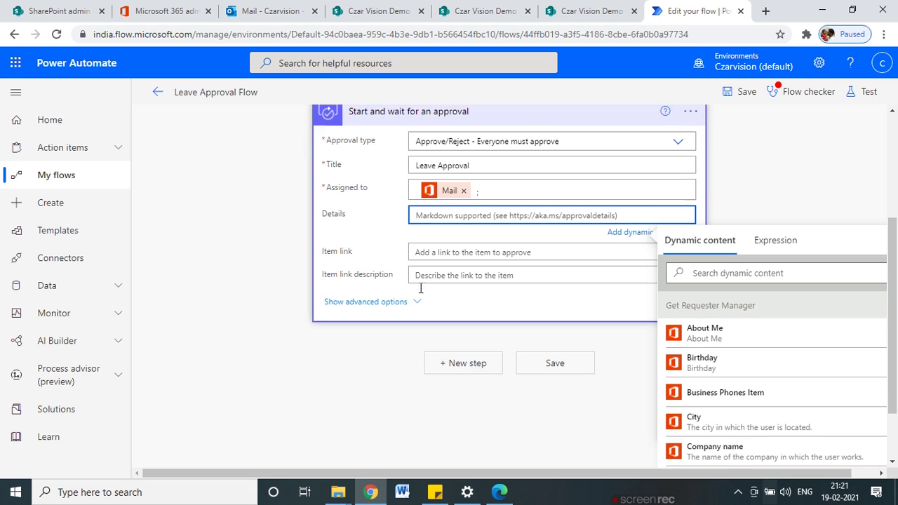
left_click(414, 264)
scroll(430, 328, "up", 2)
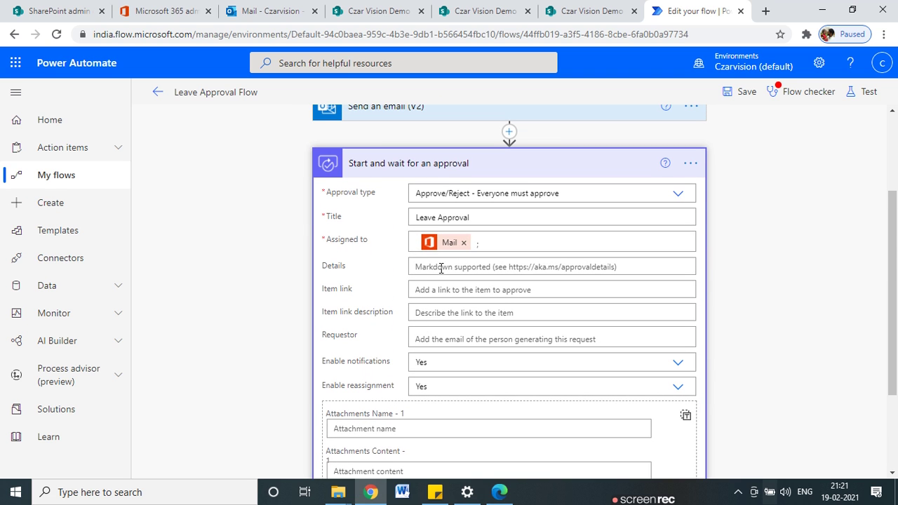
- Enter the approval details lines "Leave request pending for your approval" and "Leave Details As follow,"
left_click(441, 265)
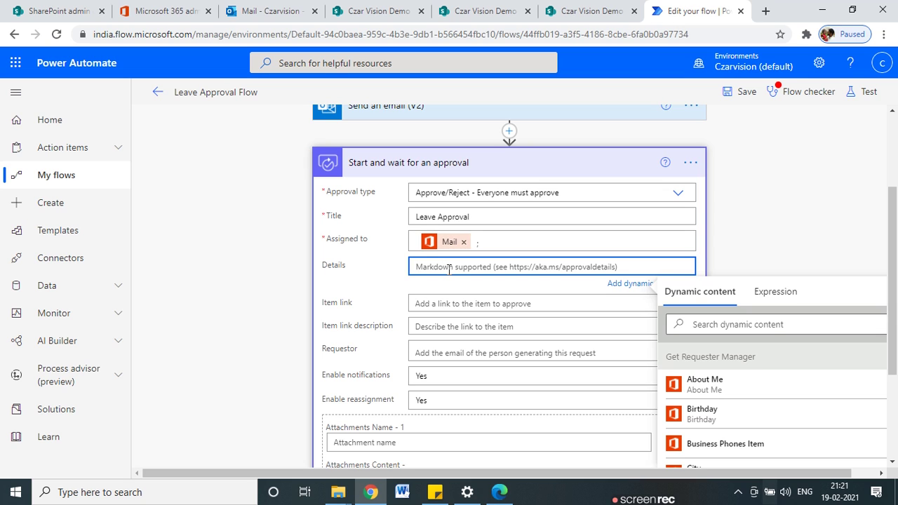
type("Leave")
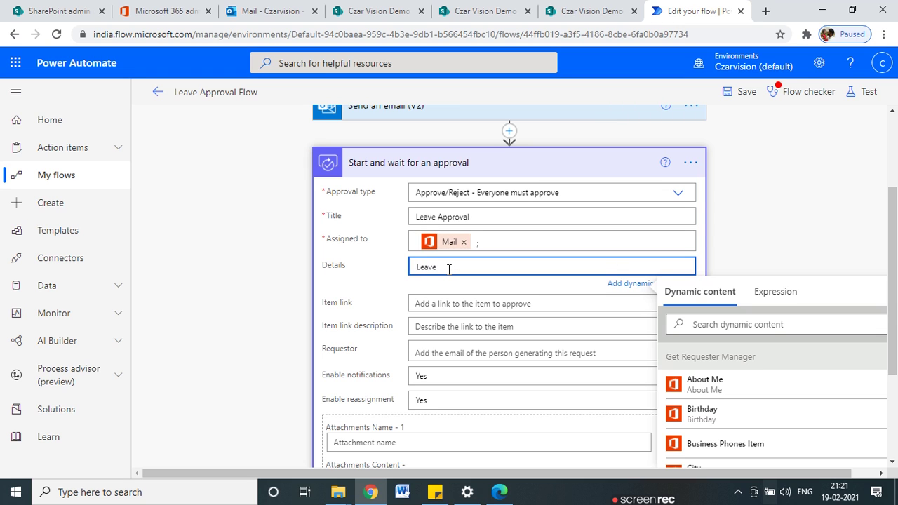
type(" request ")
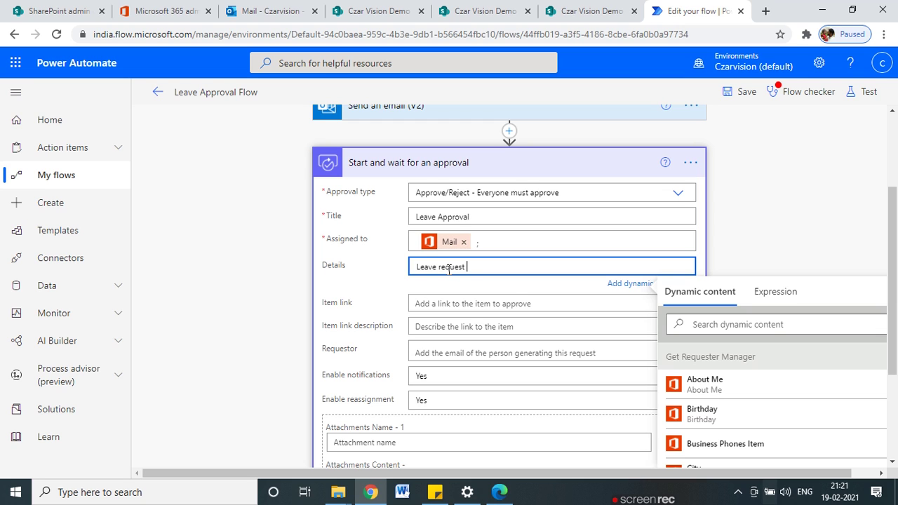
type("pending for your approval")
key("Return")
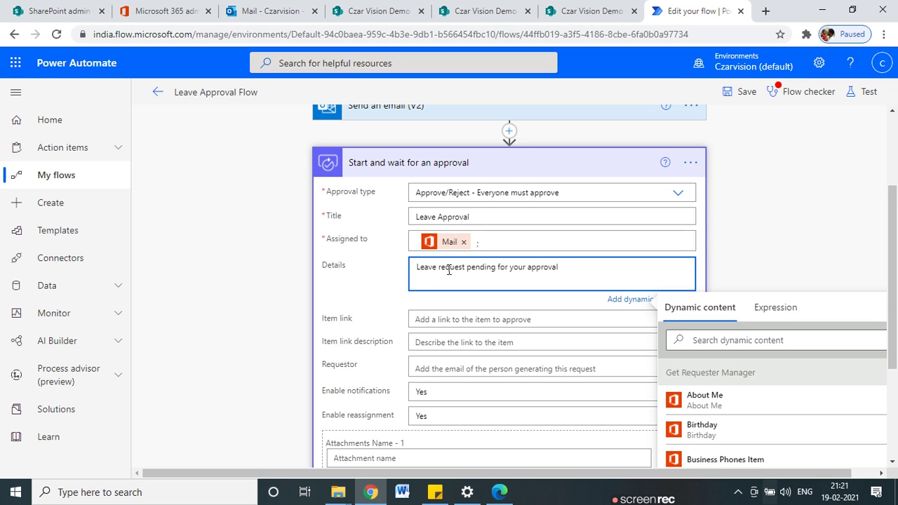
key("Return")
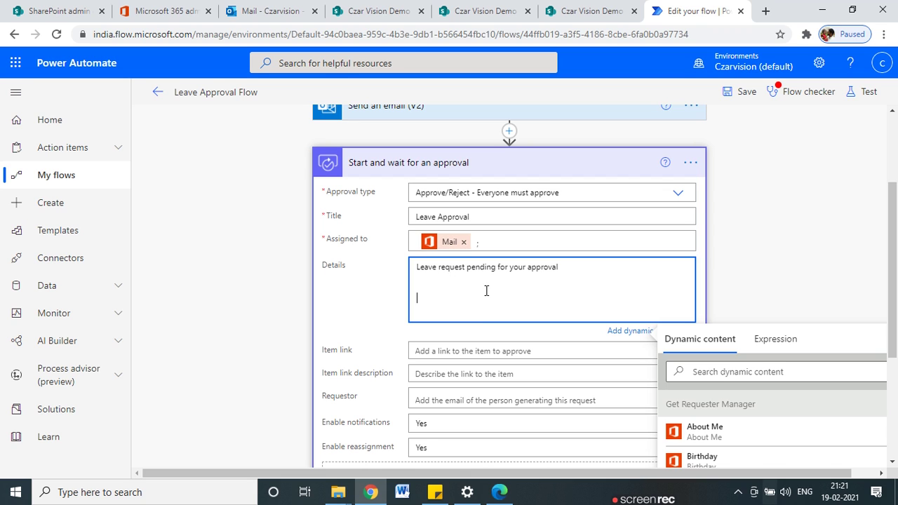
type("Leave Details ")
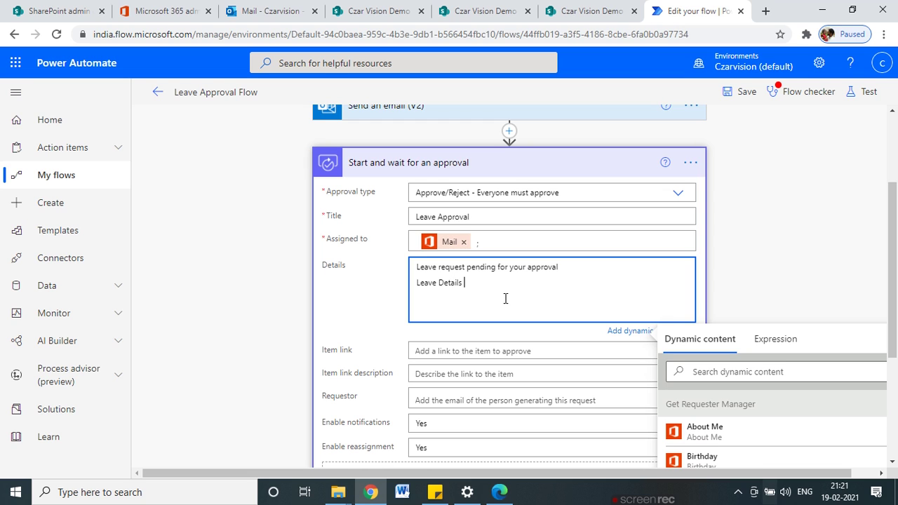
type("As follow,")
key("Return")
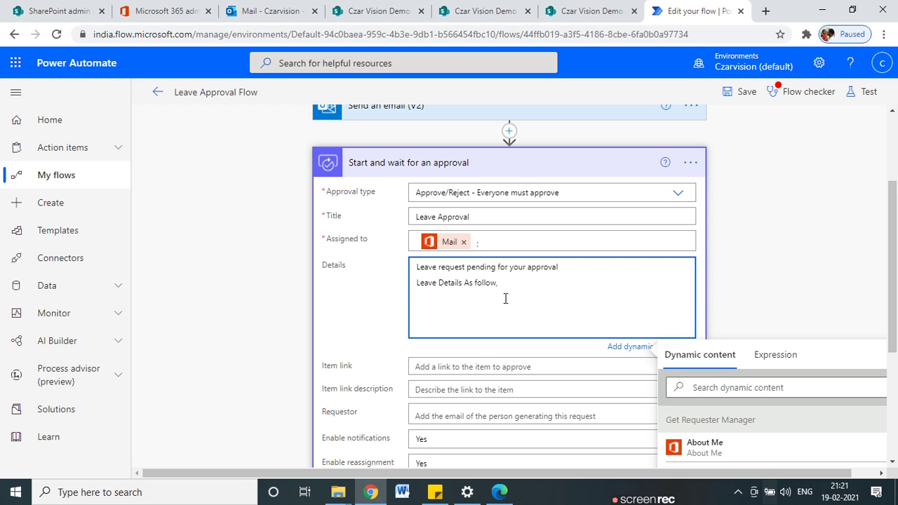
- Add an "Emp Name -" line to the approval details with the Created By DisplayName dynamic value
type("Emp Name -")
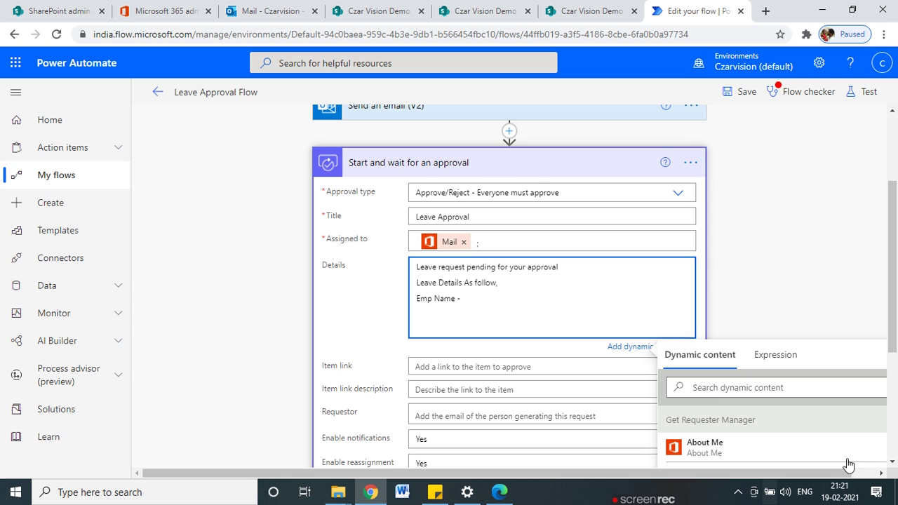
scroll(758, 390, "down", 1)
scroll(757, 390, "down", 2)
scroll(765, 337, "down", 5)
scroll(766, 332, "down", 3)
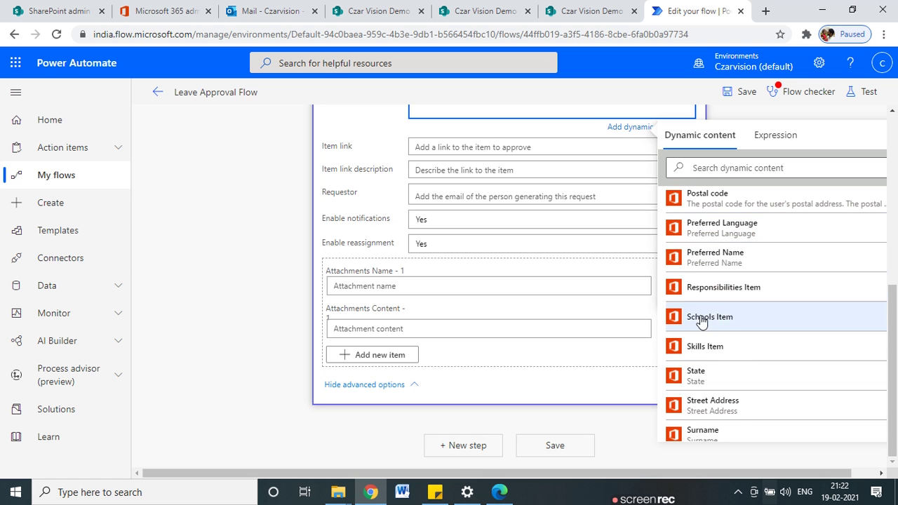
scroll(709, 316, "down", 3)
scroll(719, 311, "up", 3)
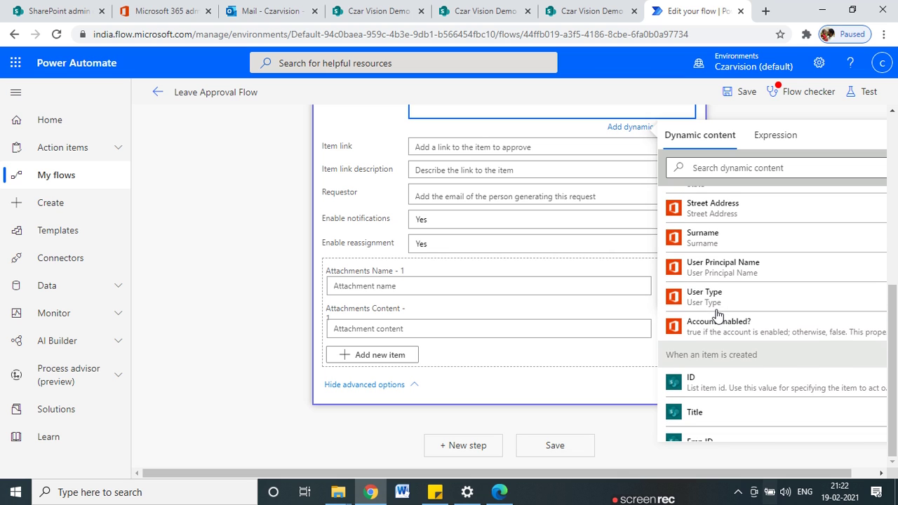
scroll(719, 313, "down", 1)
scroll(714, 300, "down", 5)
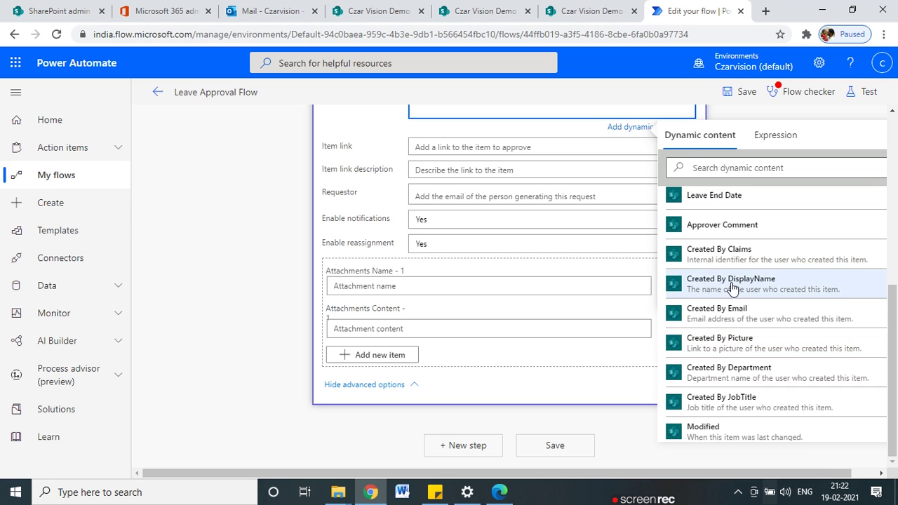
left_click(732, 282)
scroll(511, 336, "up", 4)
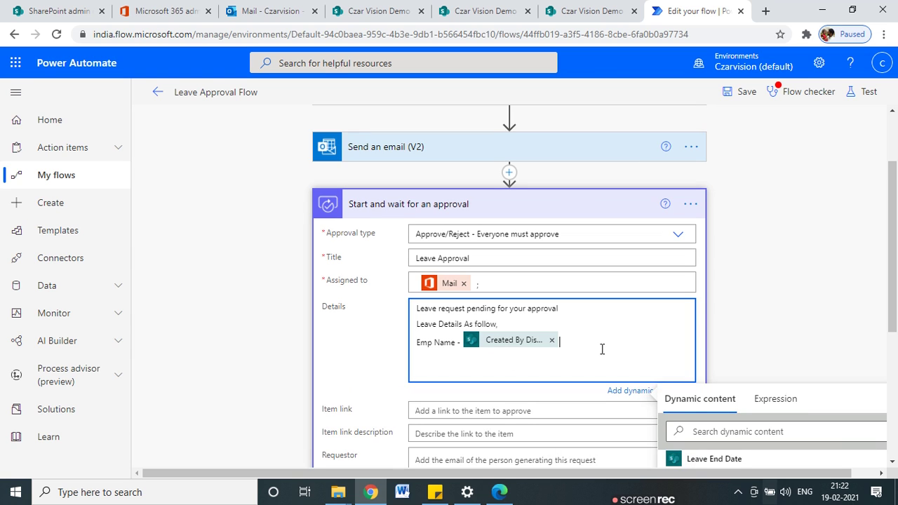
- Add a "Start Date -" line to the approval details with the Leave Start Date dynamic value
key("Return")
type("Start ")
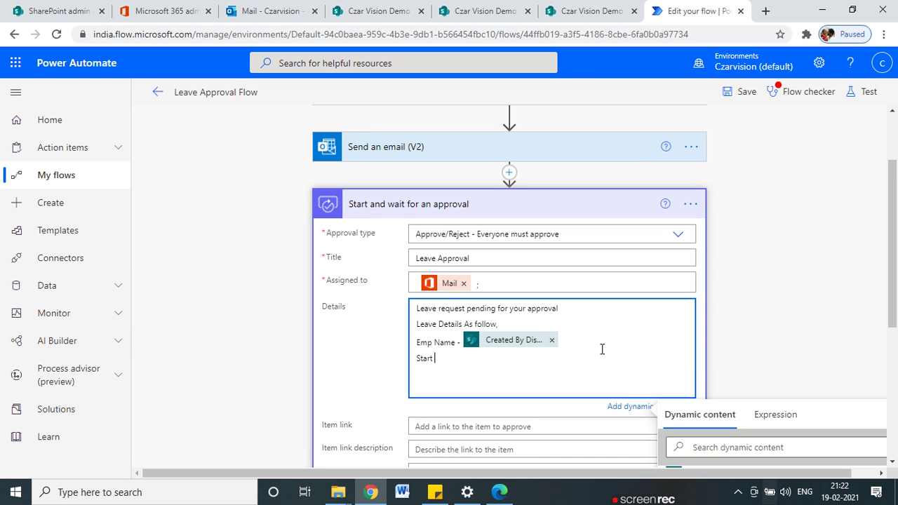
type("a")
key("BackSpace")
type("DA")
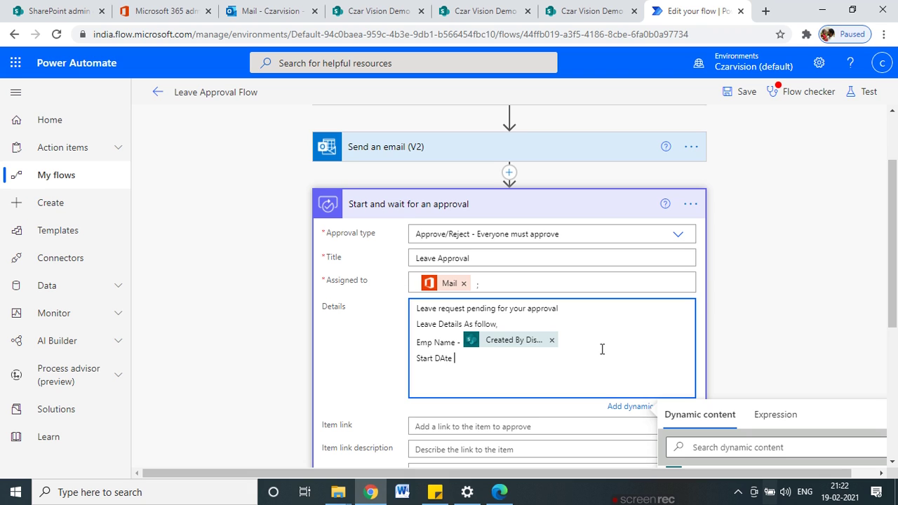
type("te -")
scroll(637, 349, "down", 2)
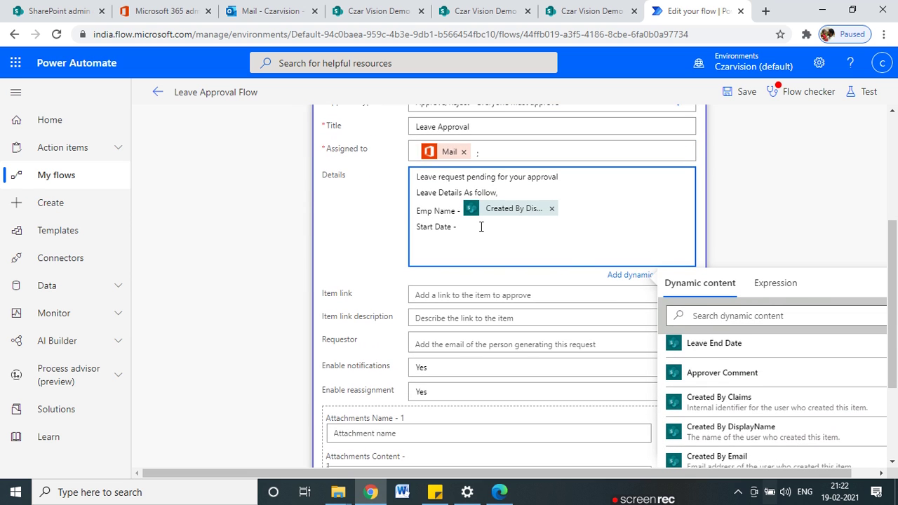
left_click(737, 317)
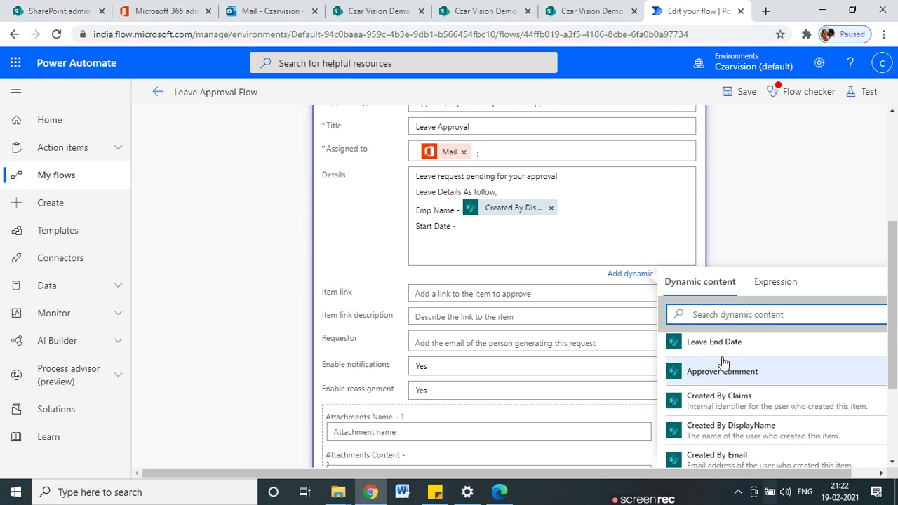
type("date")
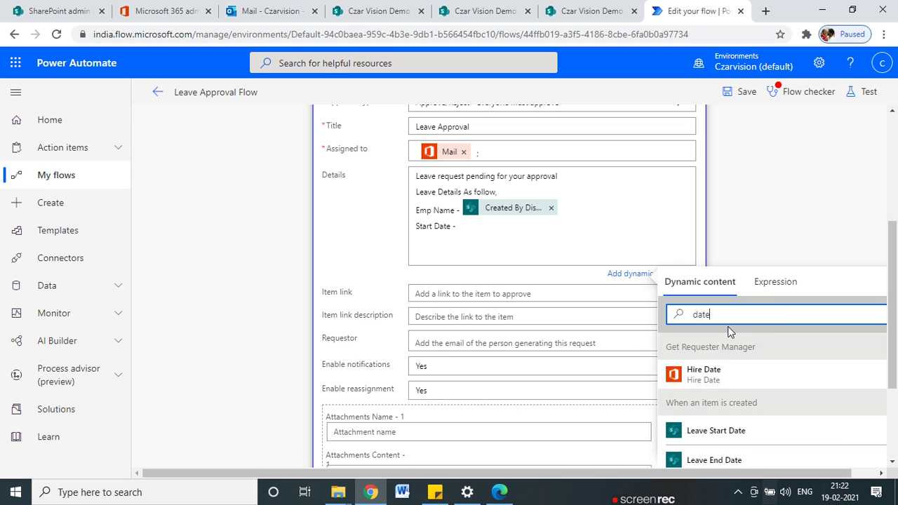
scroll(744, 333, "down", 1)
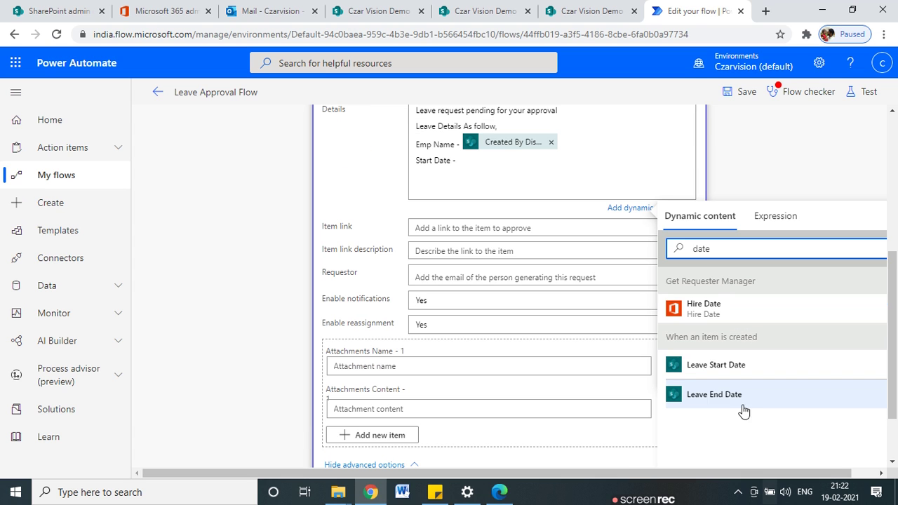
left_click(720, 366)
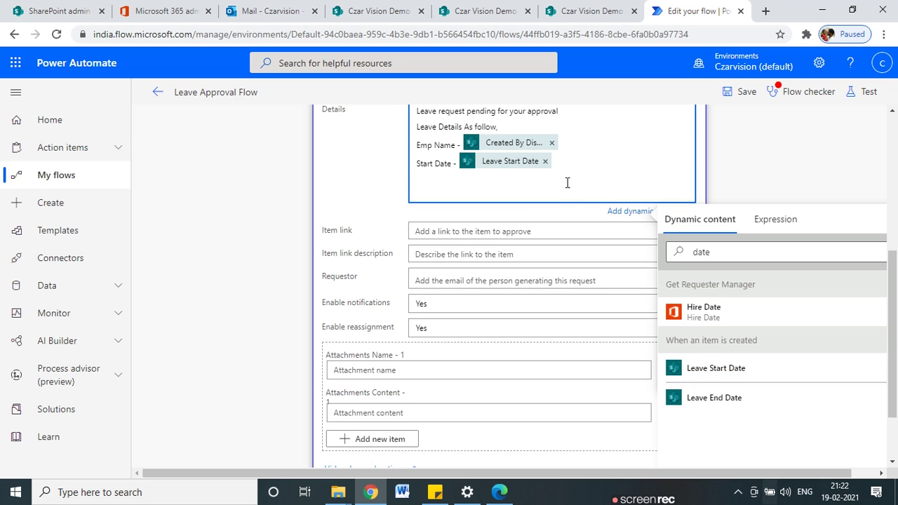
- Add an "End Date -" line to the approval details with the Leave End Date dynamic value
key("Return")
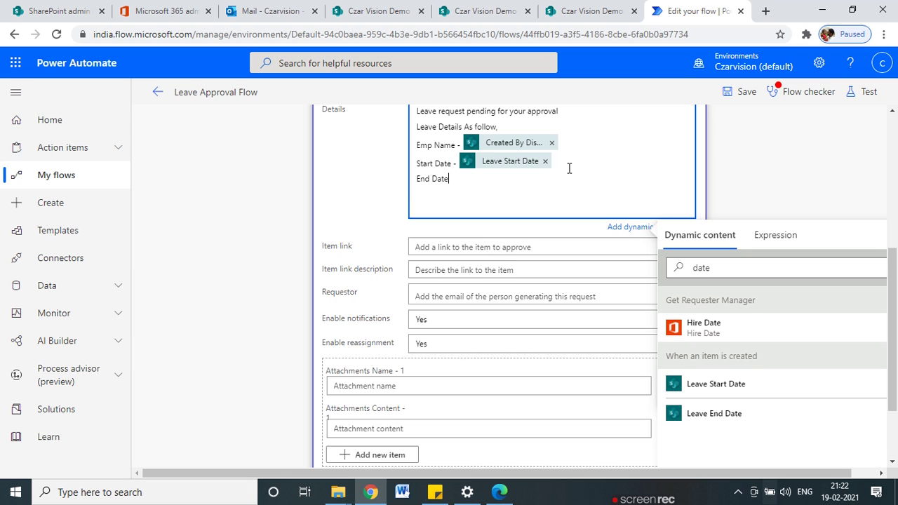
type("End Date -")
left_click(714, 413)
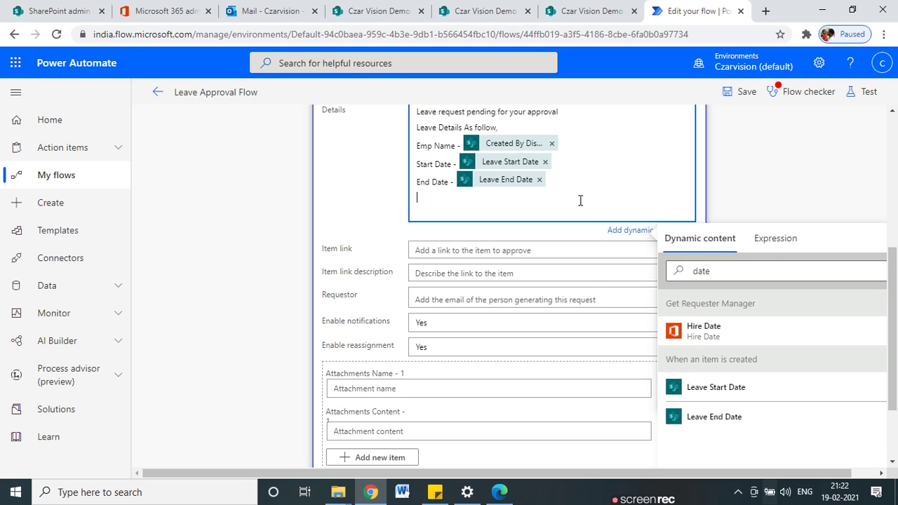
- Close the approval details text with "Thanks" on its own line, separated by a blank line
key("Return")
type("Thanks")
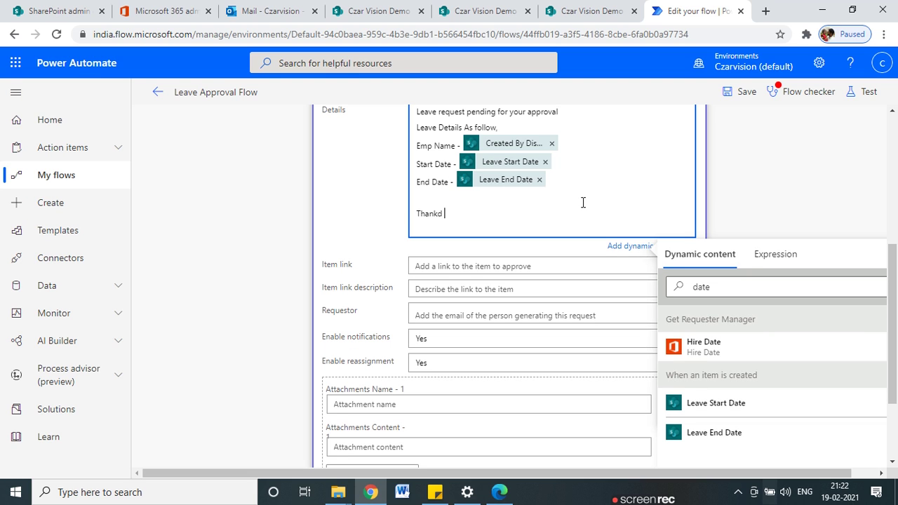
scroll(770, 256, "up", 3)
scroll(753, 266, "down", 3)
left_click(837, 204)
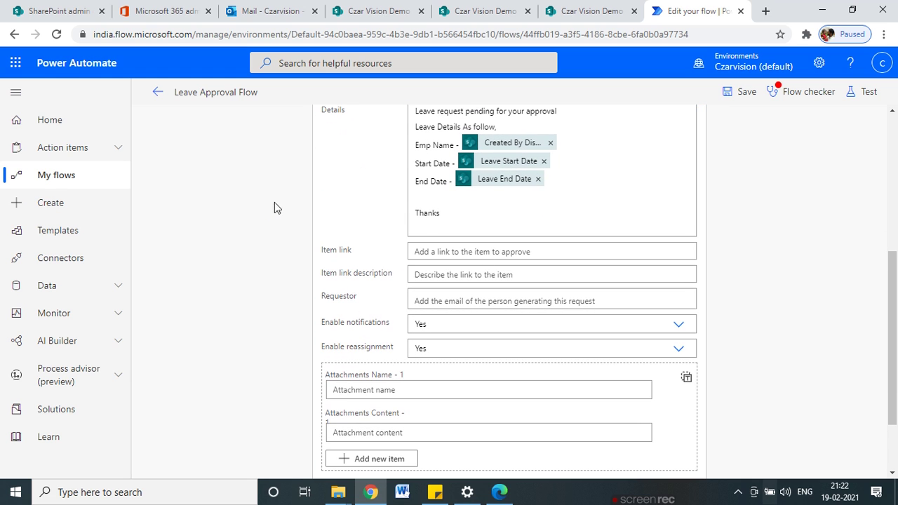
left_click(494, 251)
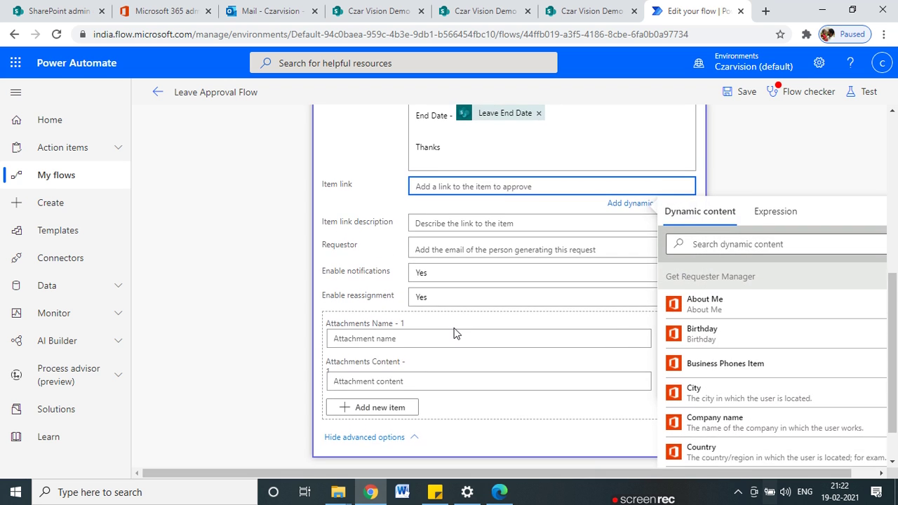
left_click(830, 126)
scroll(510, 302, "up", 5)
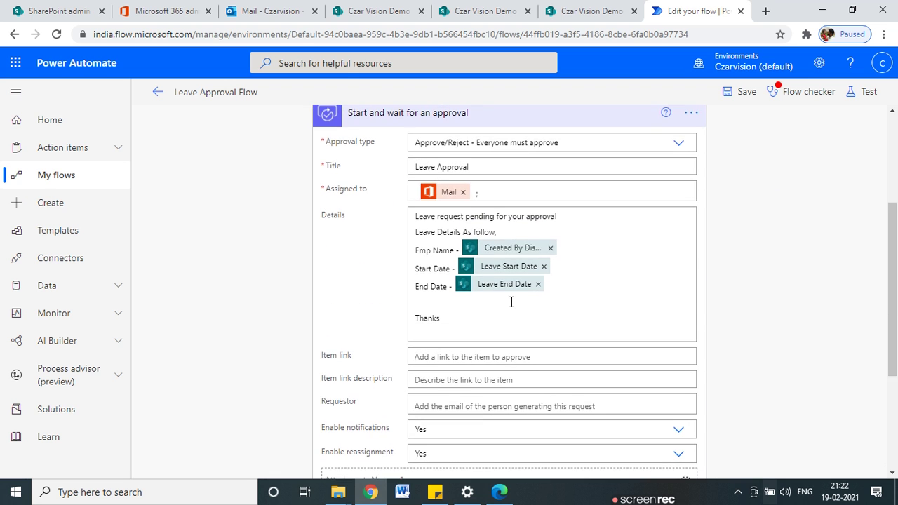
- Collapse the Start and wait for an approval action and save the flow, dismissing the flow checker
left_click(466, 176)
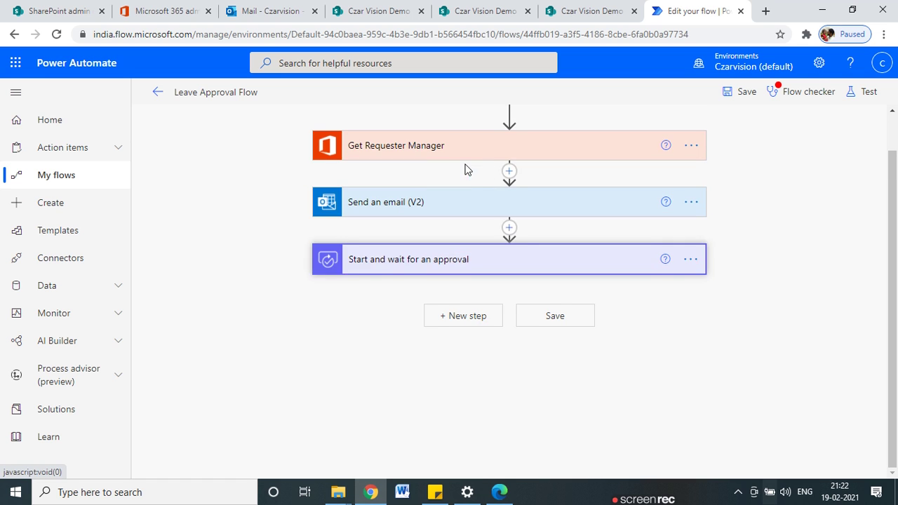
left_click(424, 272)
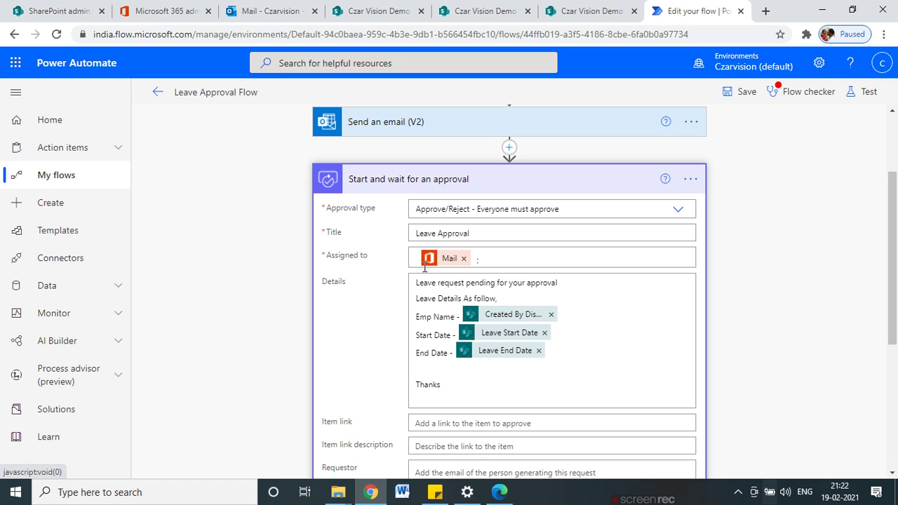
left_click(394, 186)
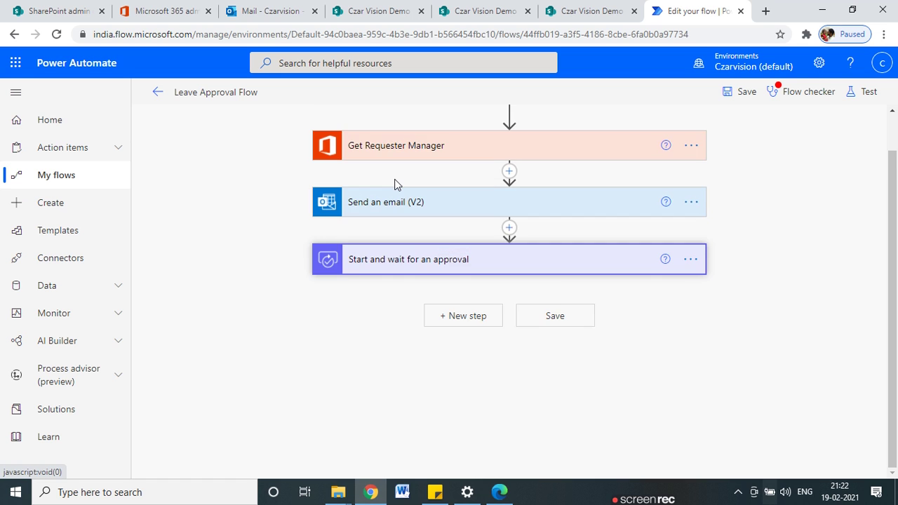
left_click(730, 95)
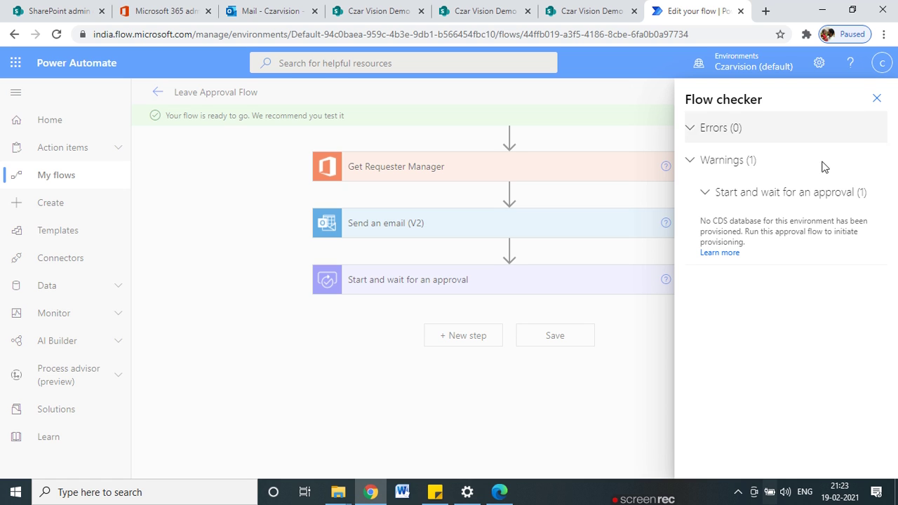
left_click(877, 98)
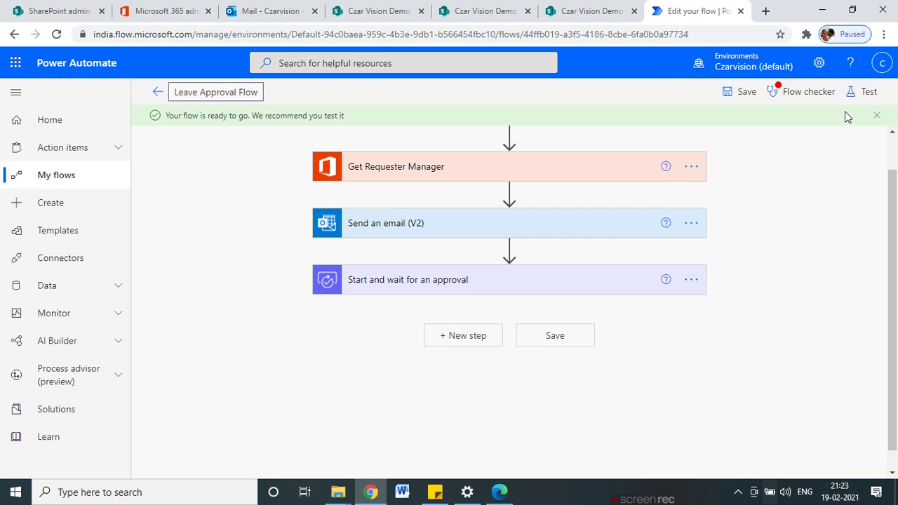
- Test the flow automatically with the recently used trigger from the latest succeeded run
left_click(861, 91)
left_click(692, 173)
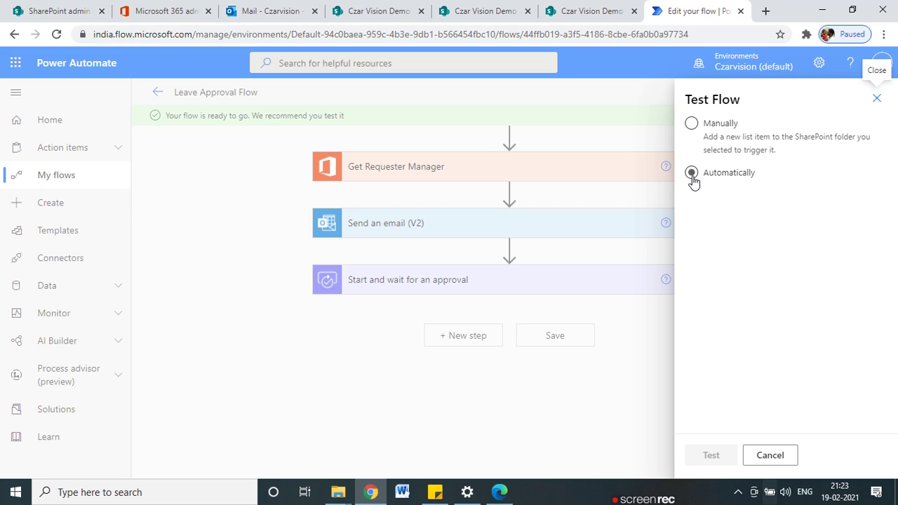
left_click(712, 197)
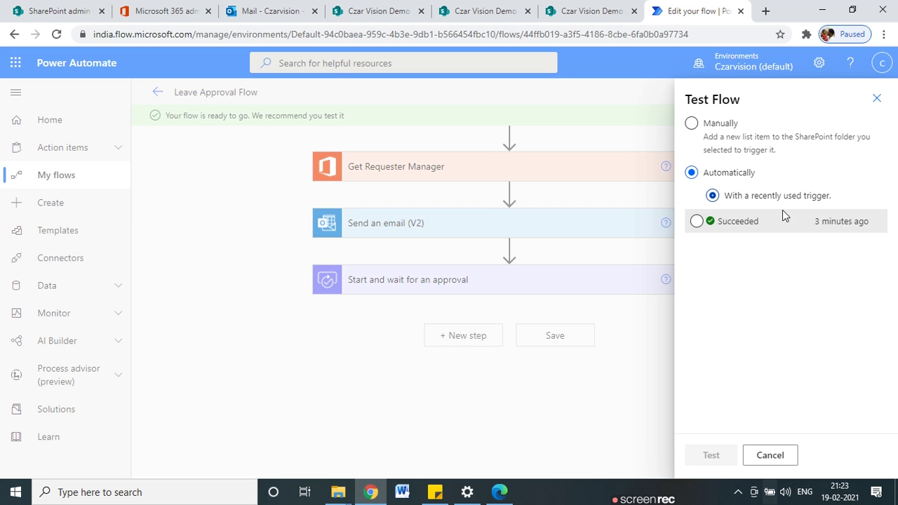
left_click(698, 223)
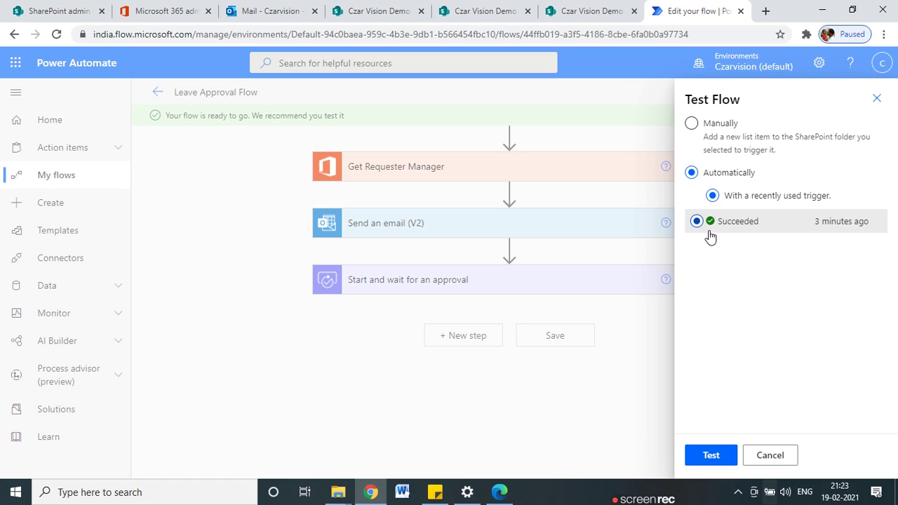
mouse_move(713, 248)
left_mouse_down()
mouse_move(798, 223)
mouse_move(682, 210)
mouse_move(754, 246)
left_mouse_up()
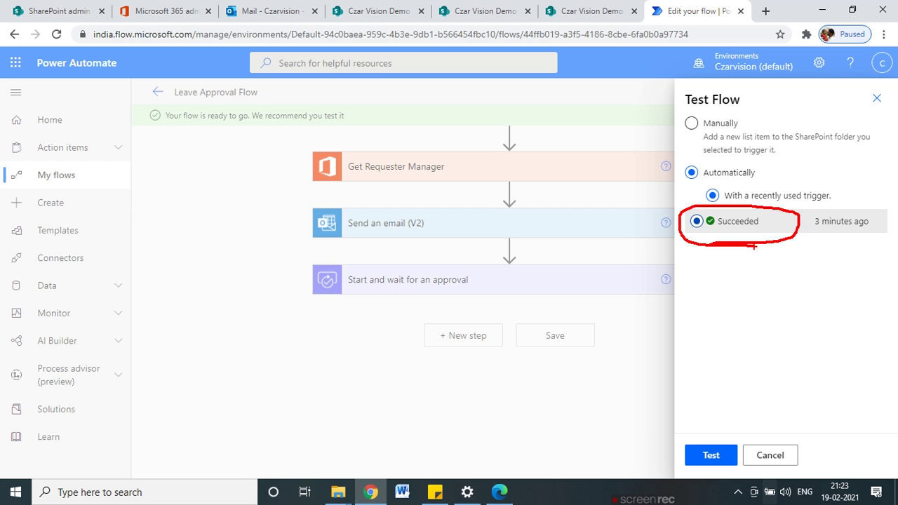
key("Escape")
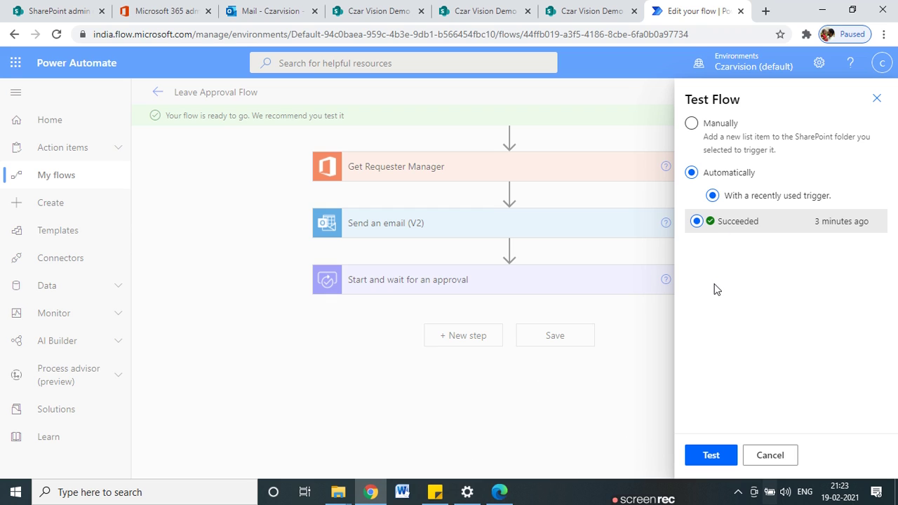
left_click(711, 456)
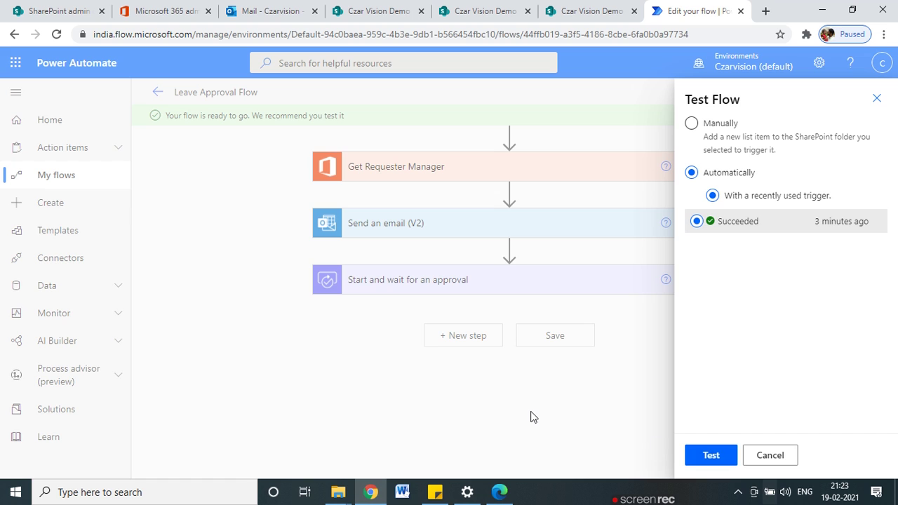
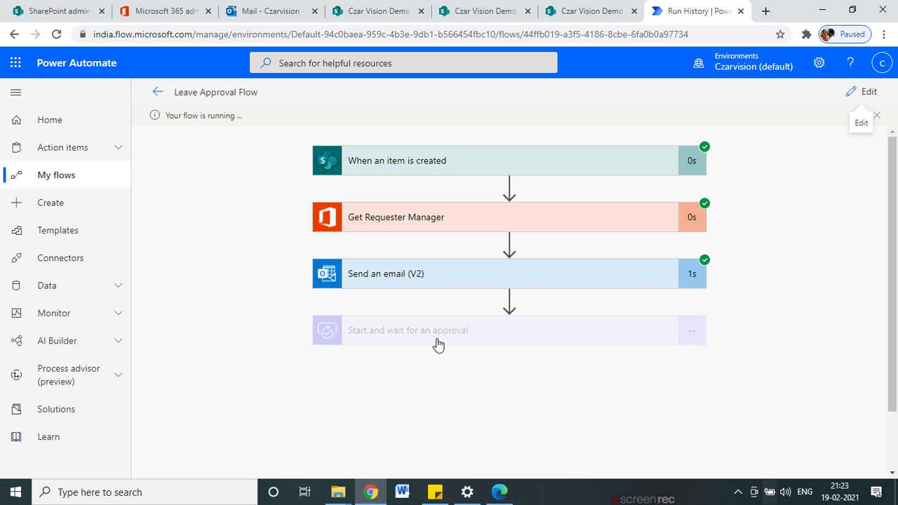
- Switch to the requester's Outlook mailbox and open the newest "Leave Submitted for Manger Approval" email
left_click_drag(712, 130, 756, 135)
mouse_move(730, 191)
left_mouse_down()
mouse_move(737, 208)
mouse_move(781, 192)
left_mouse_up()
left_click_drag(736, 241, 795, 243)
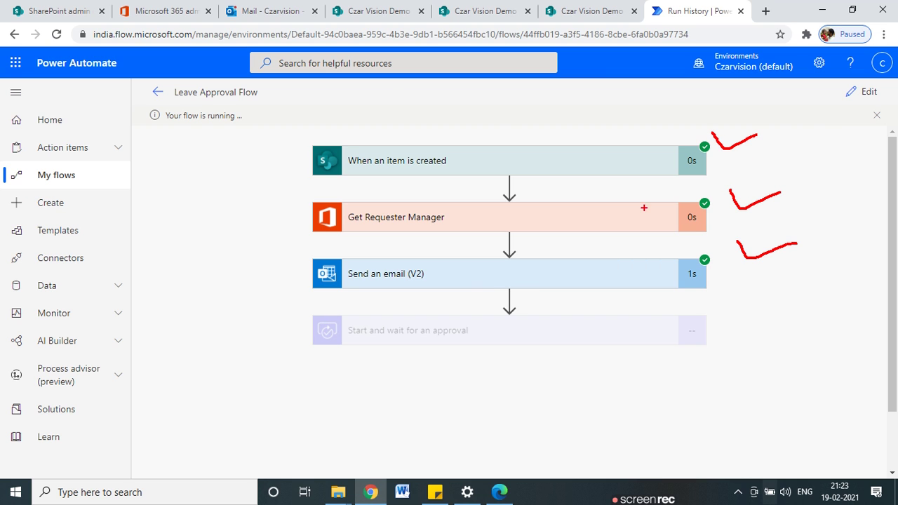
left_click(270, 8)
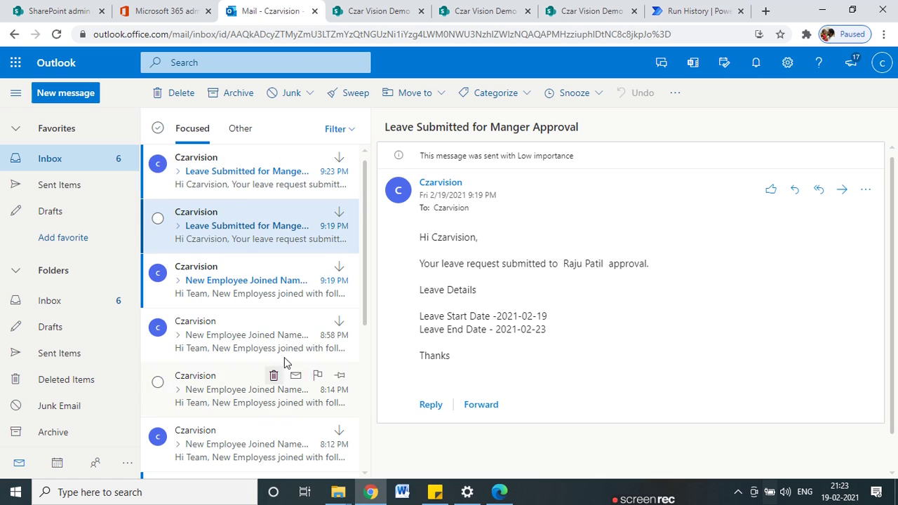
left_click(220, 179)
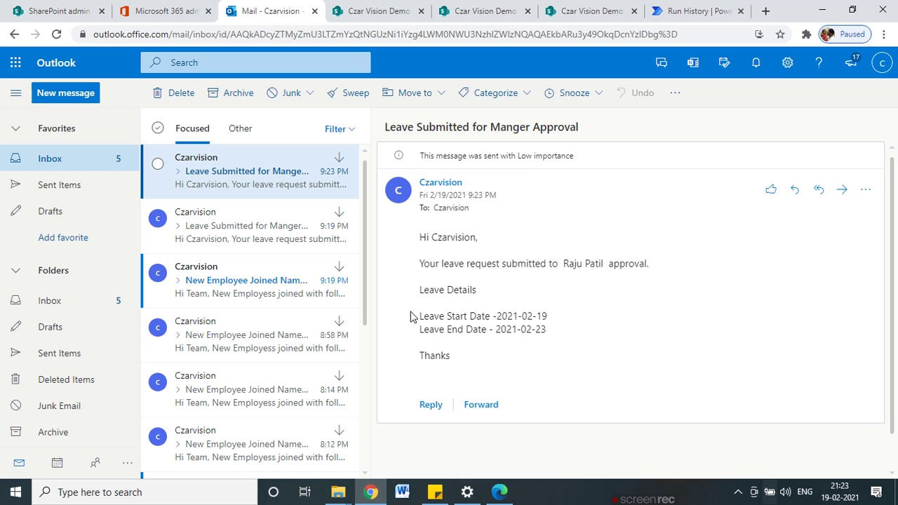
- Return to the flow run in Power Automate and open the Approvals connection of the Start and wait for an approval action
left_click(656, 9)
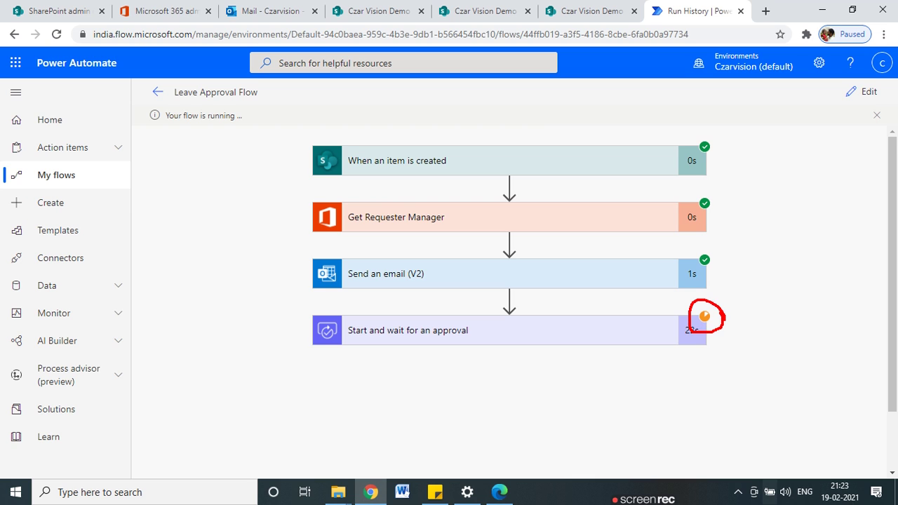
left_click(511, 339)
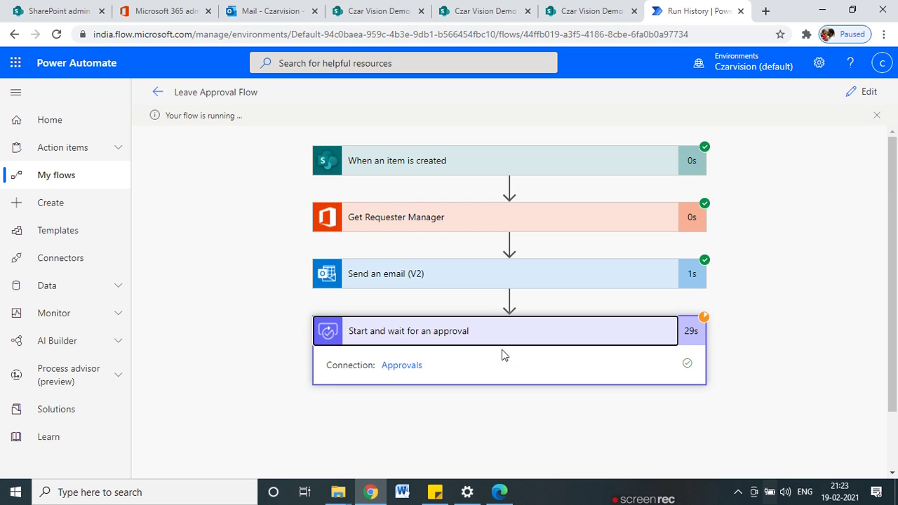
scroll(502, 350, "down", 1)
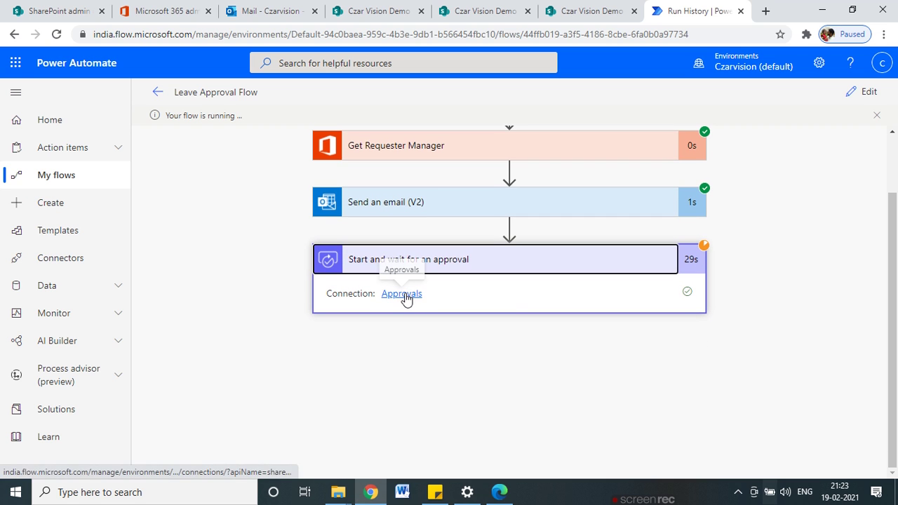
left_click(404, 297)
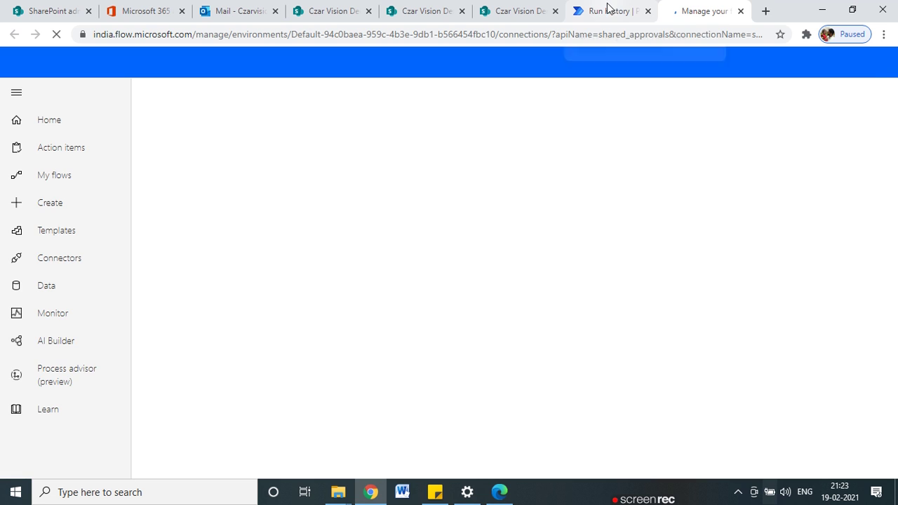
left_click(608, 7)
left_click(402, 295)
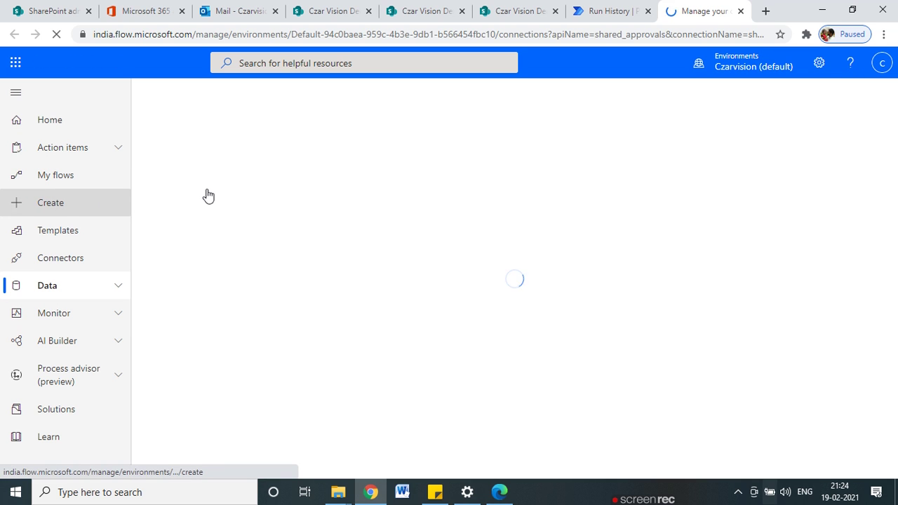
left_click(602, 13)
left_click(717, 7)
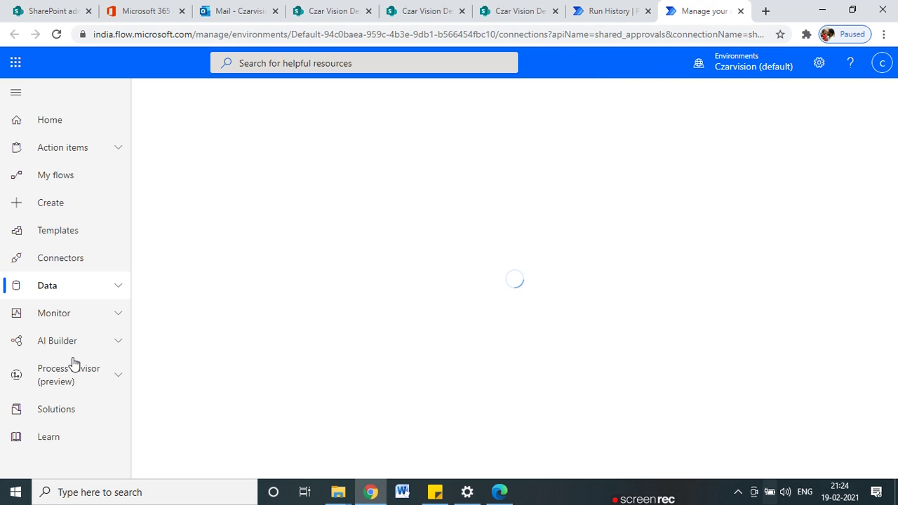
- Check the received approvals under Action items and return to the flow's run view
left_click(105, 155)
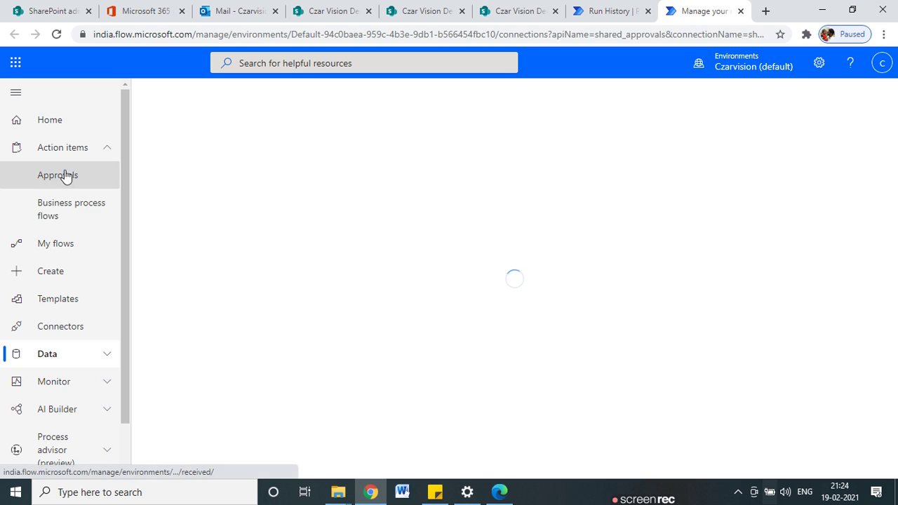
left_click(64, 178)
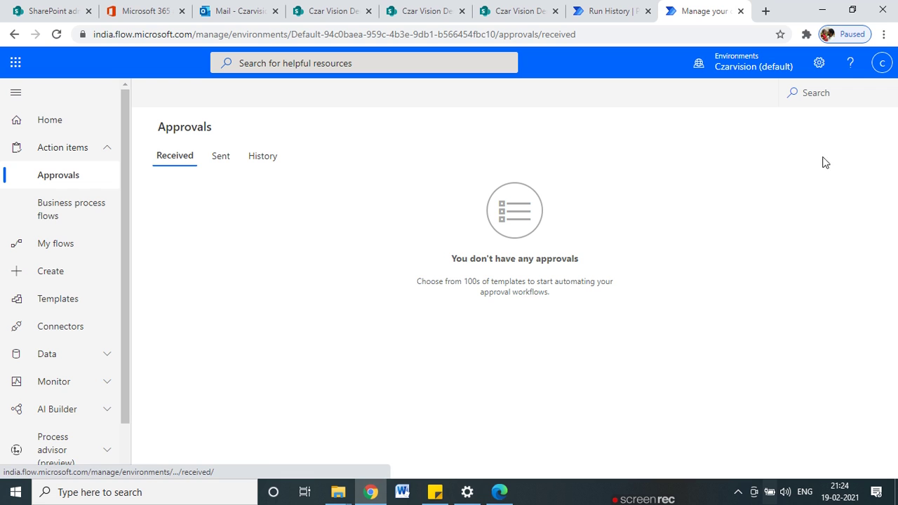
left_click(599, 9)
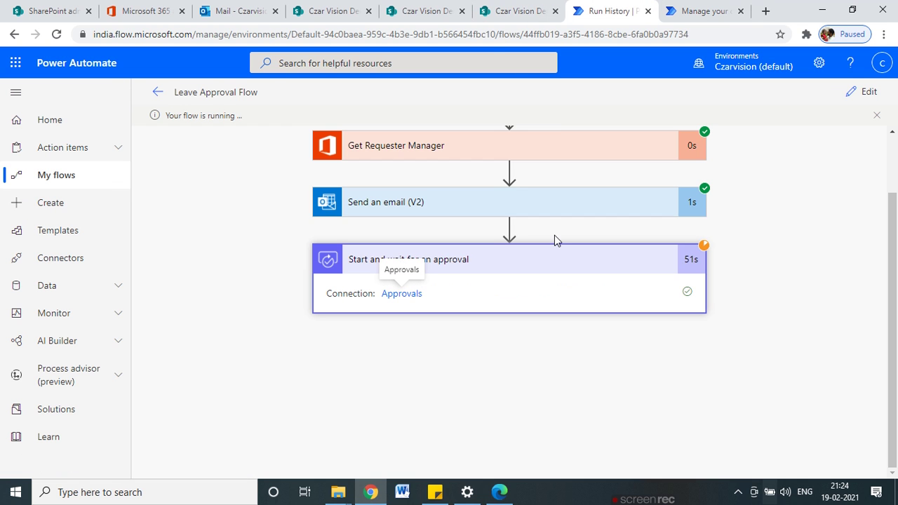
- Switch to the manager's Outlook mailbox in Edge and check the Focused and Other inbox messages for the approval request
left_click(495, 497)
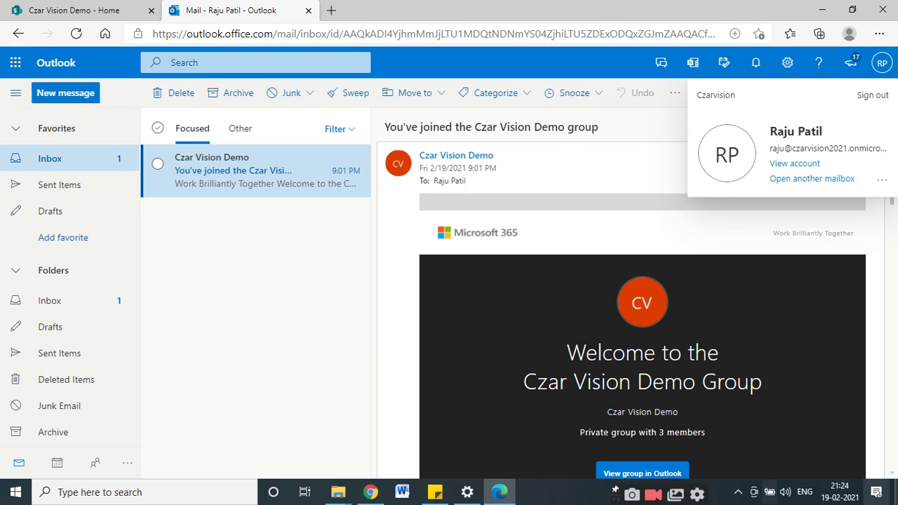
left_click(203, 218)
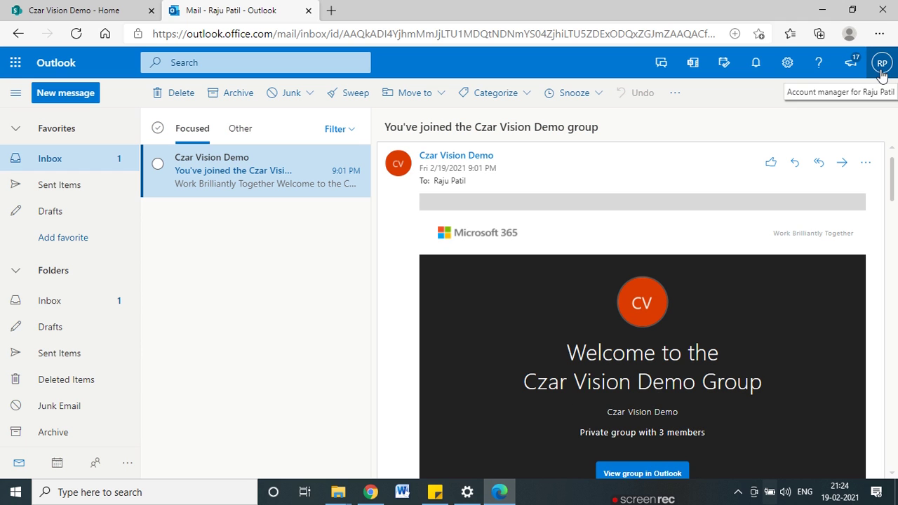
left_click(850, 65)
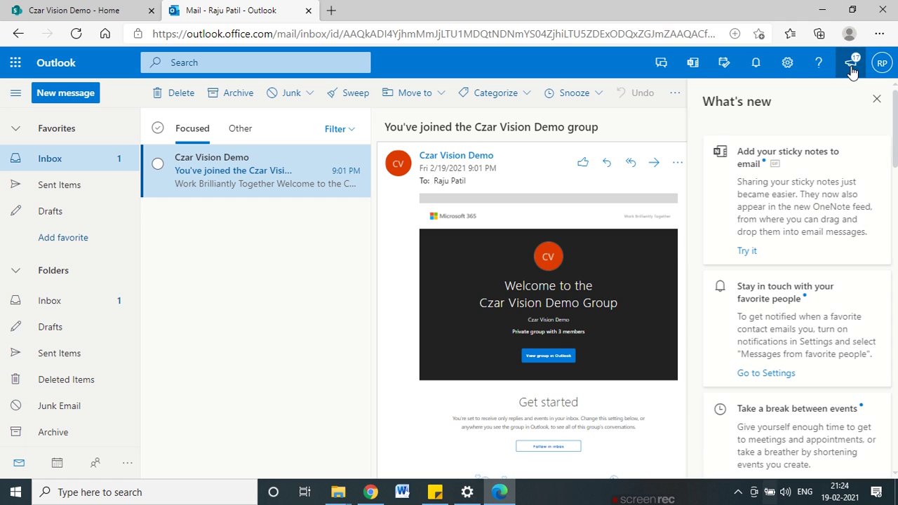
scroll(834, 275, "down", 5)
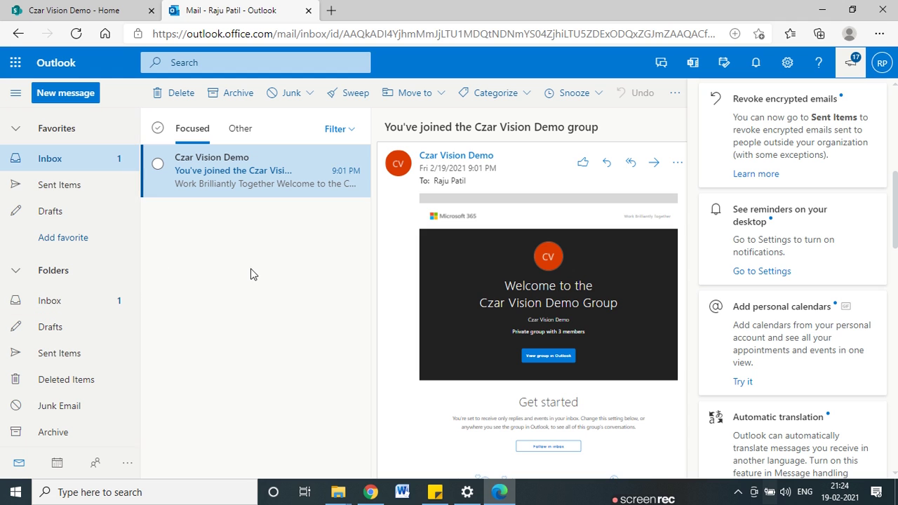
left_click(245, 137)
left_click(192, 137)
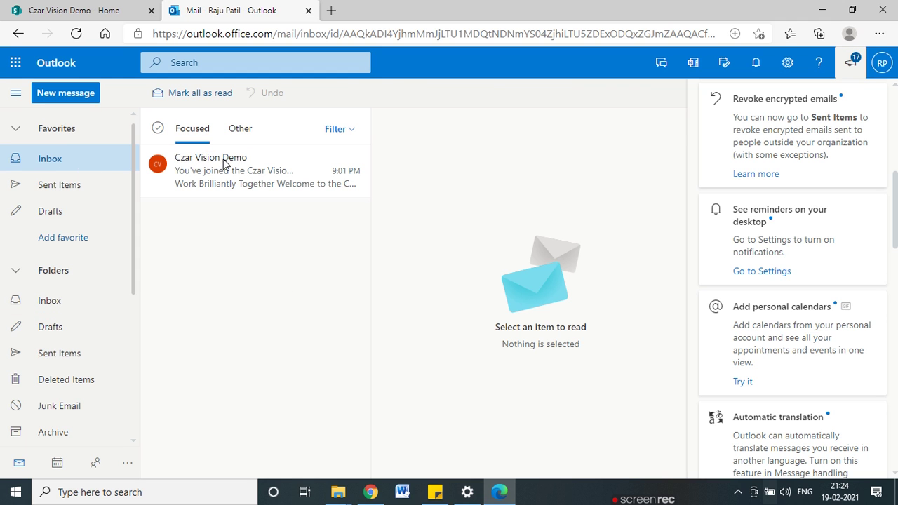
- Open the Czar Vision Demo message in the manager's inbox and reload the mailbox to check for the approval request
left_click(226, 164)
left_click(133, 10)
left_click(219, 7)
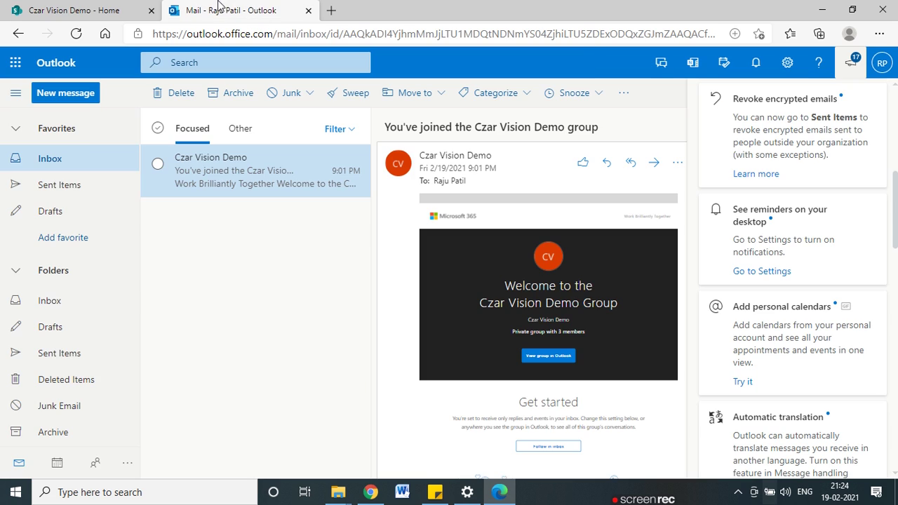
left_click(77, 37)
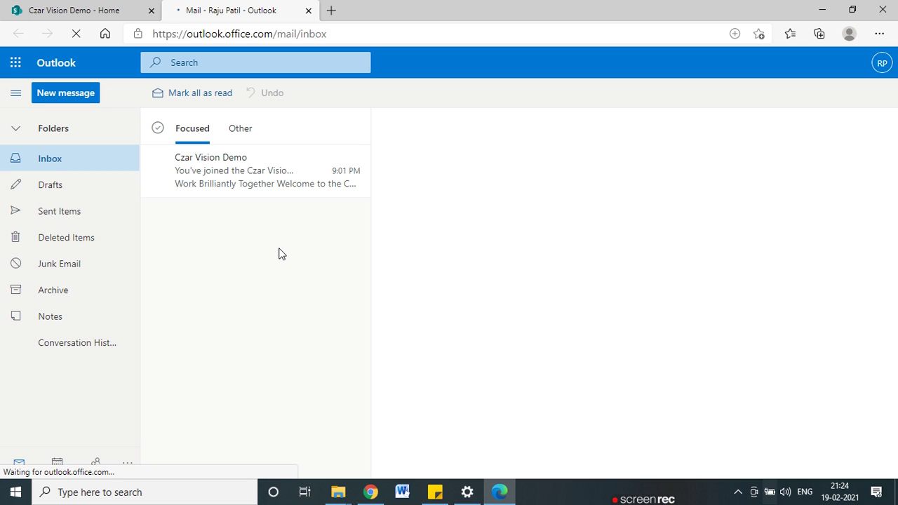
- Return to Power Automate, open Leave Approval Flow for editing, and review the Get Requester Manager, Send an email and approval action settings
left_click(817, 3)
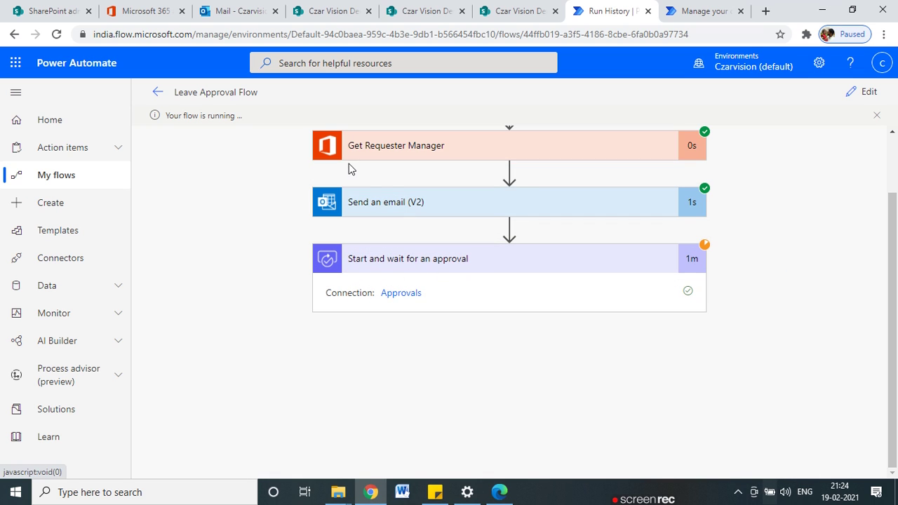
left_click(862, 96)
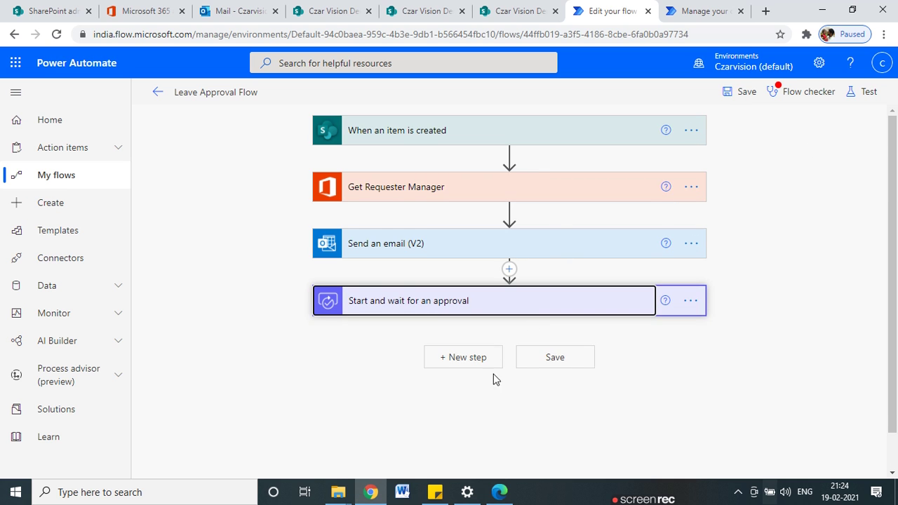
scroll(491, 362, "down", 2)
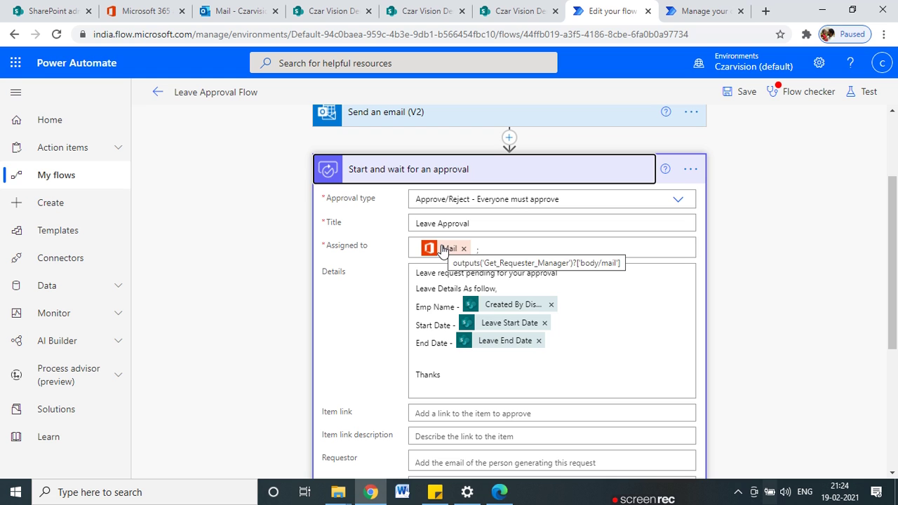
scroll(439, 256, "up", 2)
left_click(424, 195)
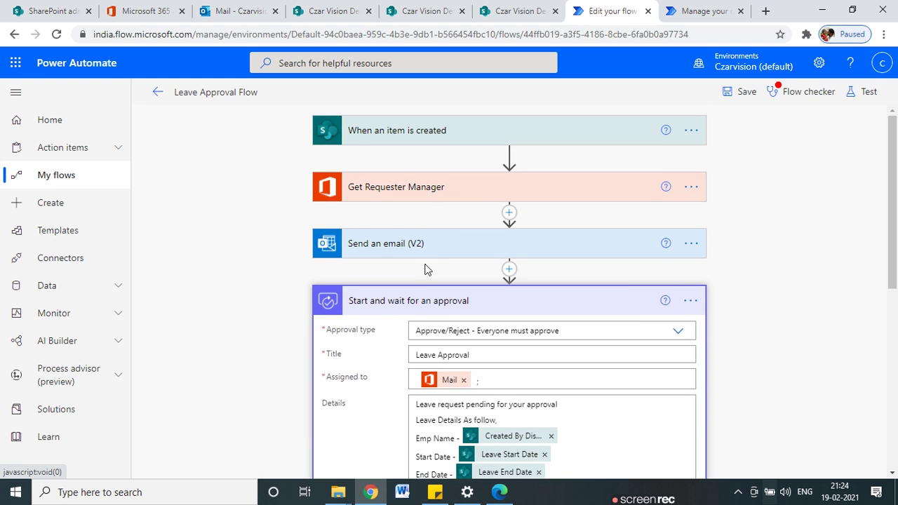
scroll(428, 274, "down", 1)
left_click(429, 251)
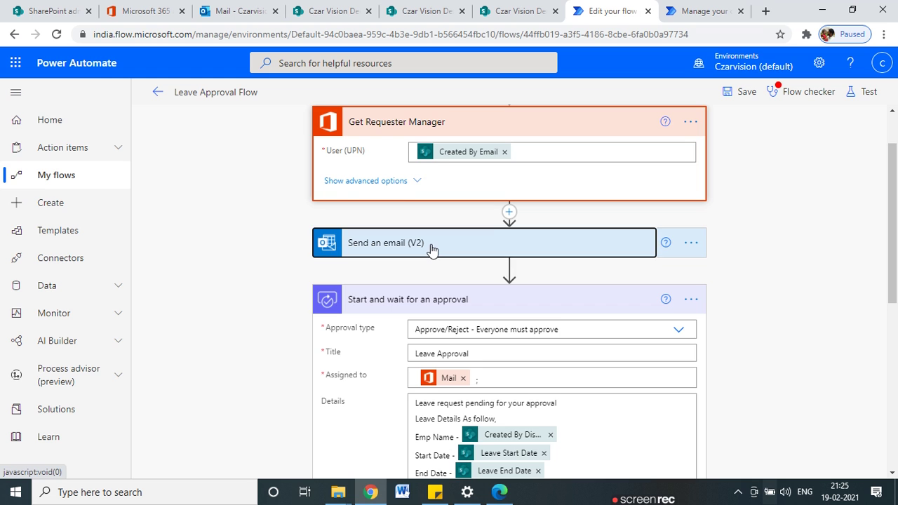
scroll(553, 358, "down", 1)
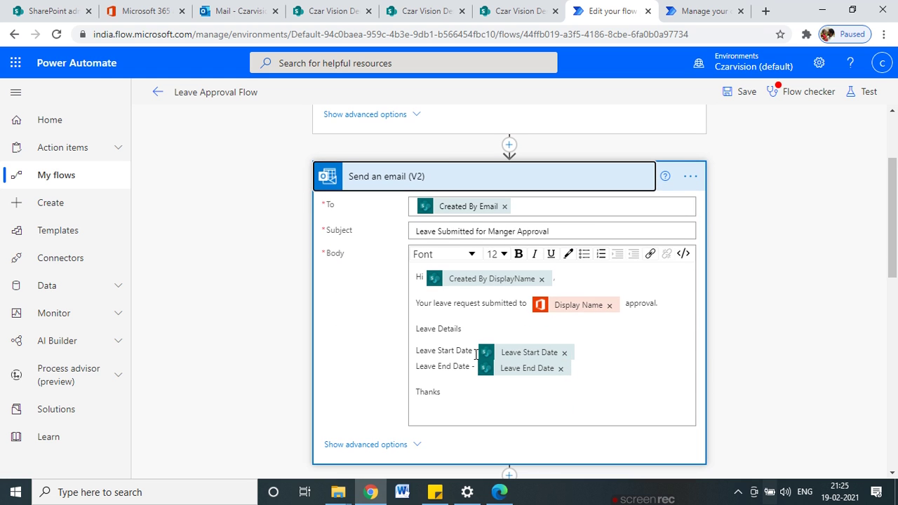
scroll(475, 354, "down", 4)
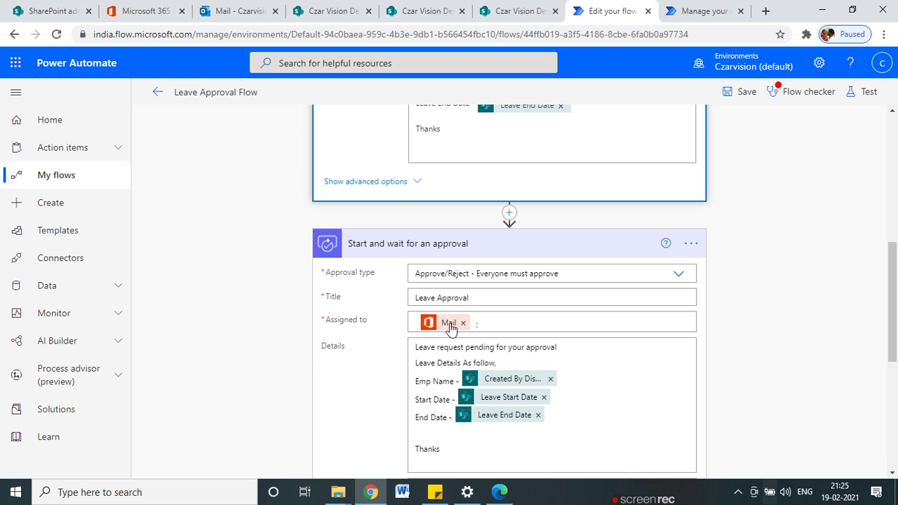
scroll(443, 334, "down", 4)
scroll(473, 451, "up", 2)
- Switch to the manager's Outlook in Edge, recheck the Focused and Other inbox messages, and return to the flow editor
mouse_move(499, 491)
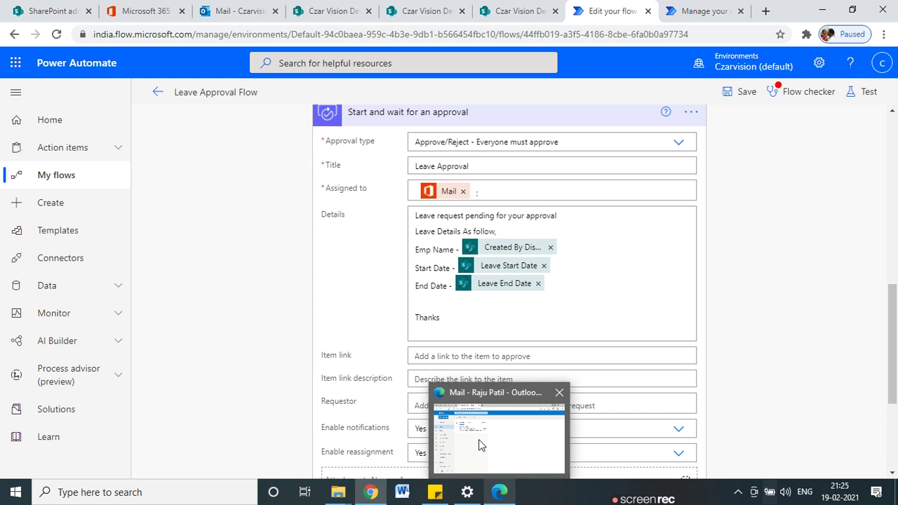
left_click(482, 456)
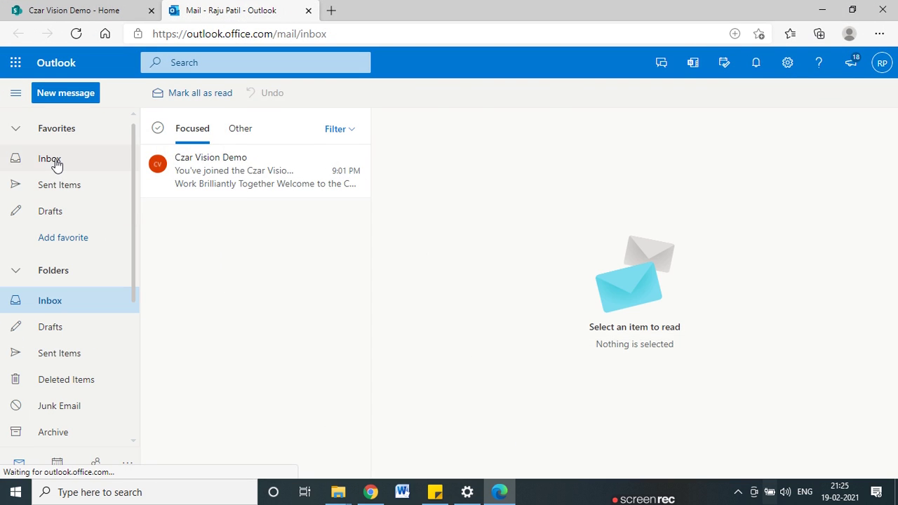
left_click(56, 165)
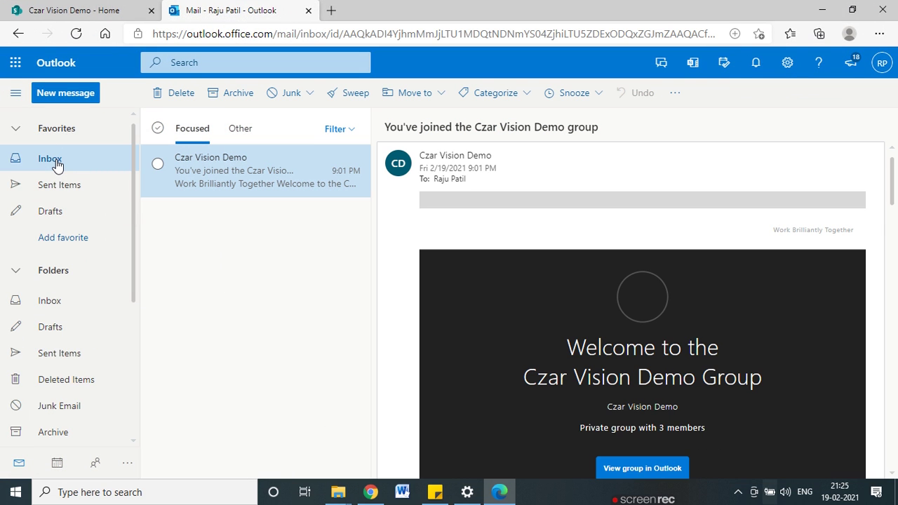
left_click(21, 126)
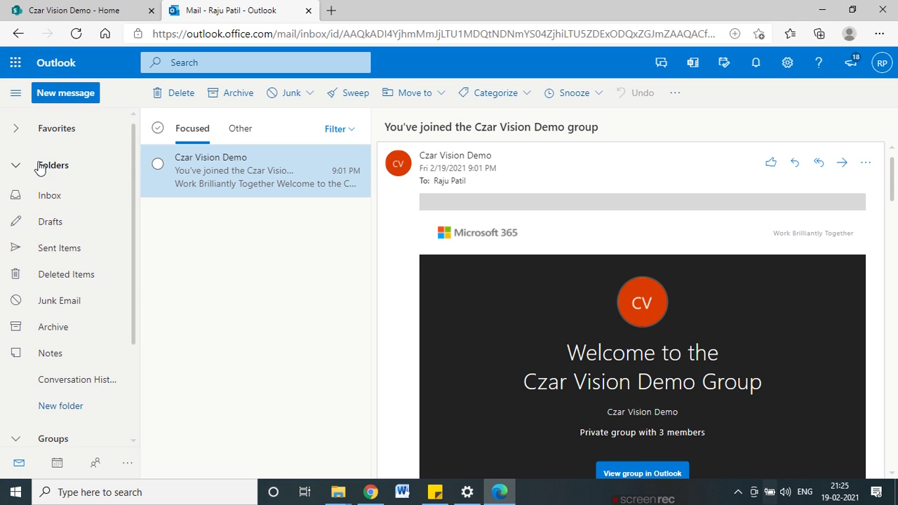
left_click(27, 133)
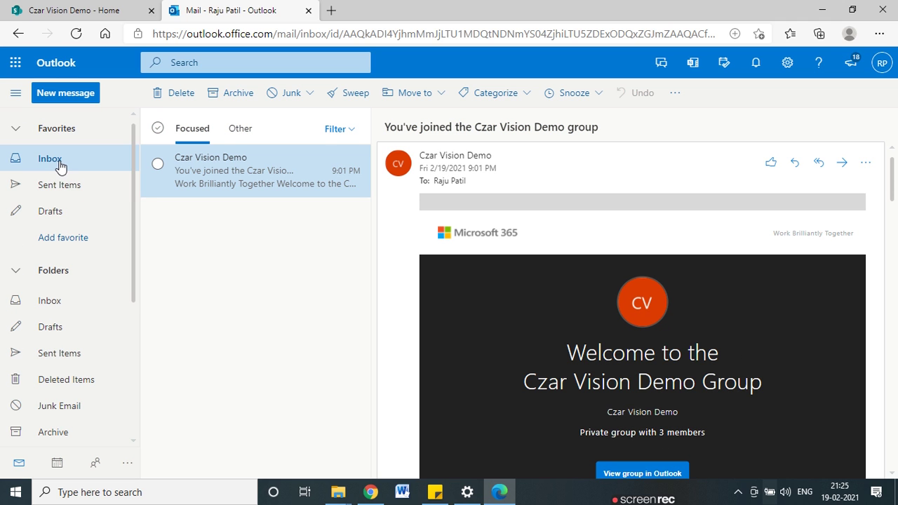
left_click(242, 131)
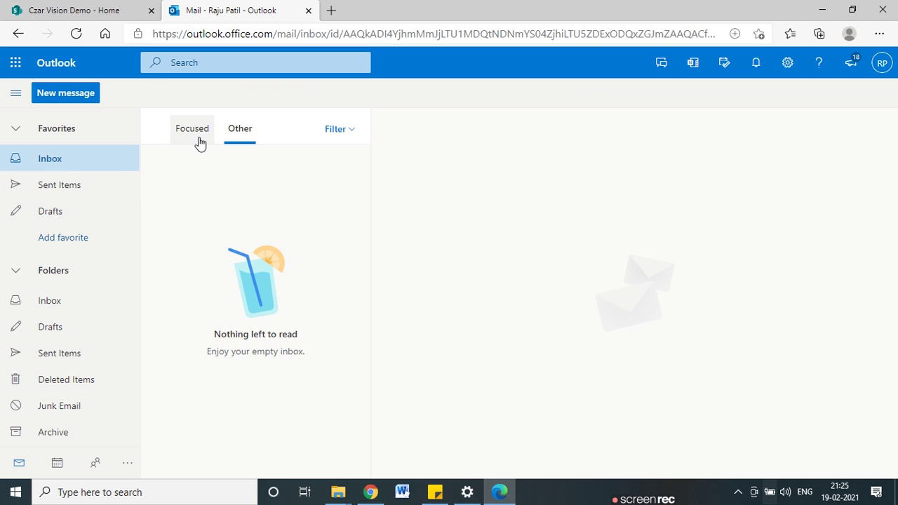
left_click(196, 133)
left_click(76, 8)
left_click(207, 10)
left_click(821, 10)
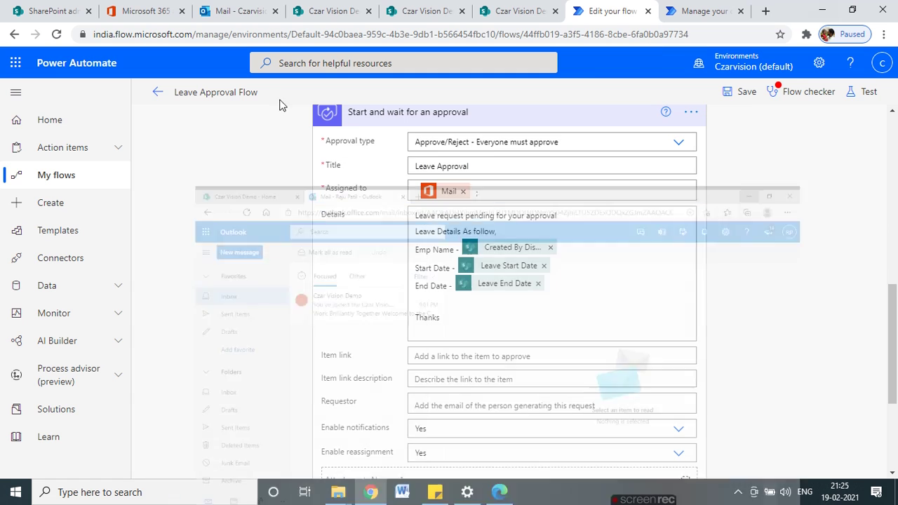
- Create a new item in the SharePoint Employee Leave list with EmpName Test and fill in the Emp ID
left_click(495, 11)
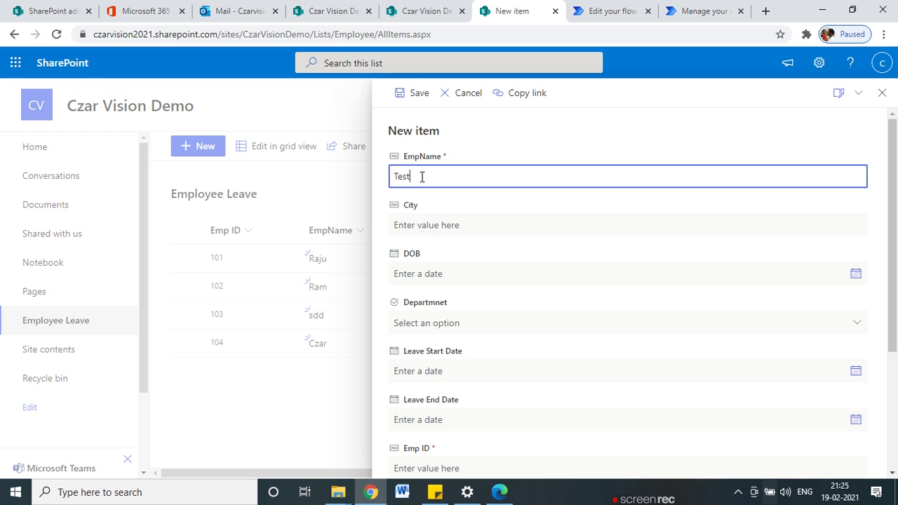
scroll(472, 242, "down", 1)
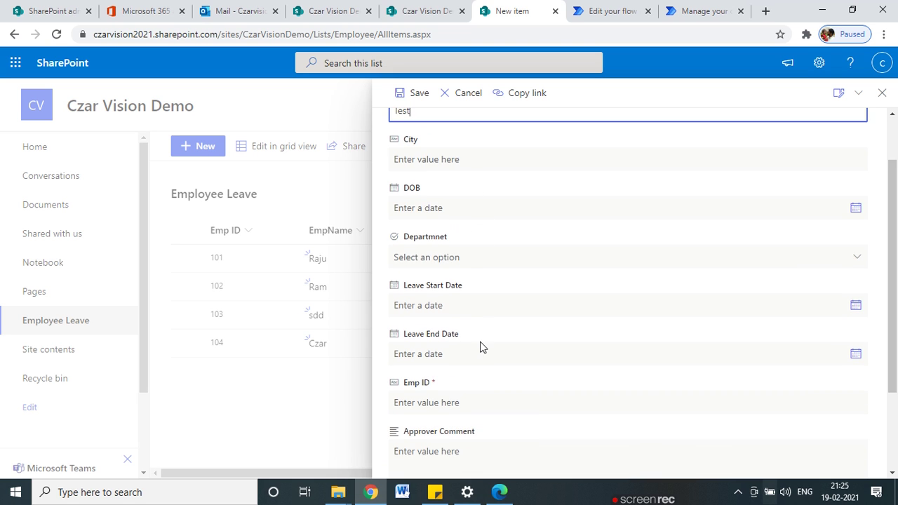
scroll(521, 281, "down", 2)
left_click(443, 283)
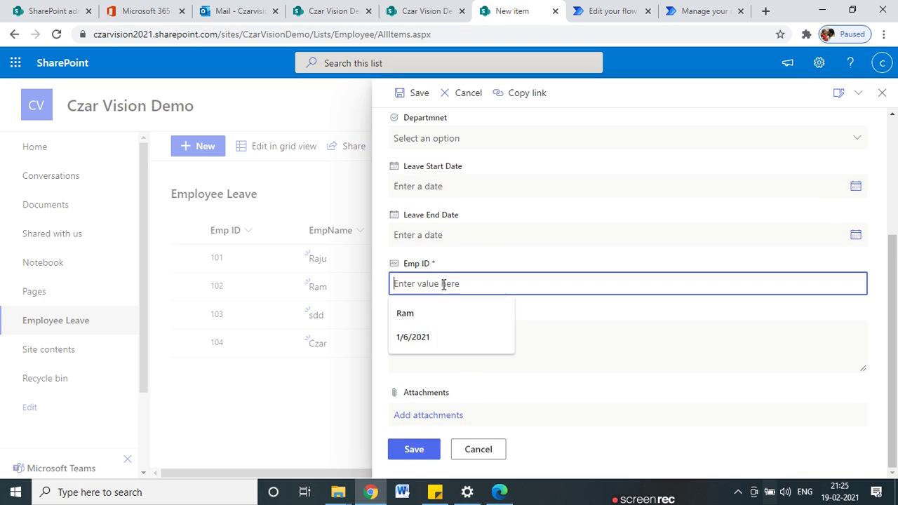
type("1")
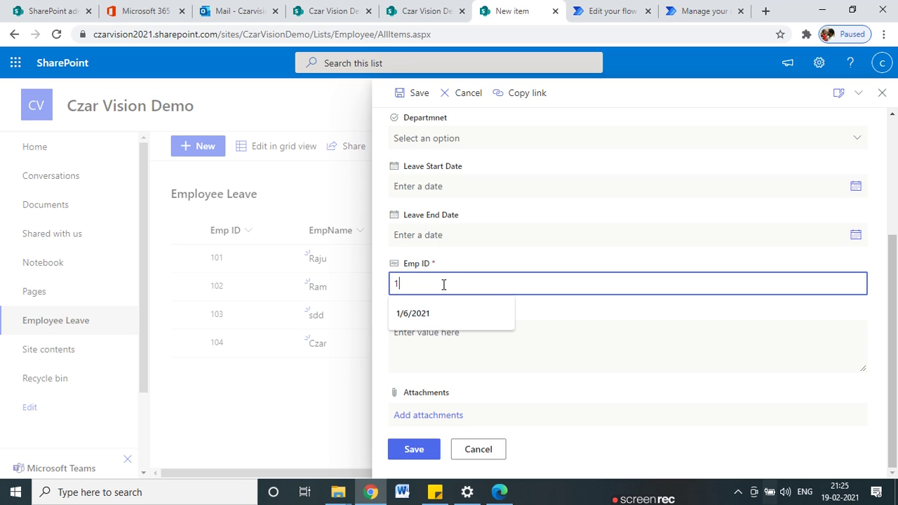
type("04")
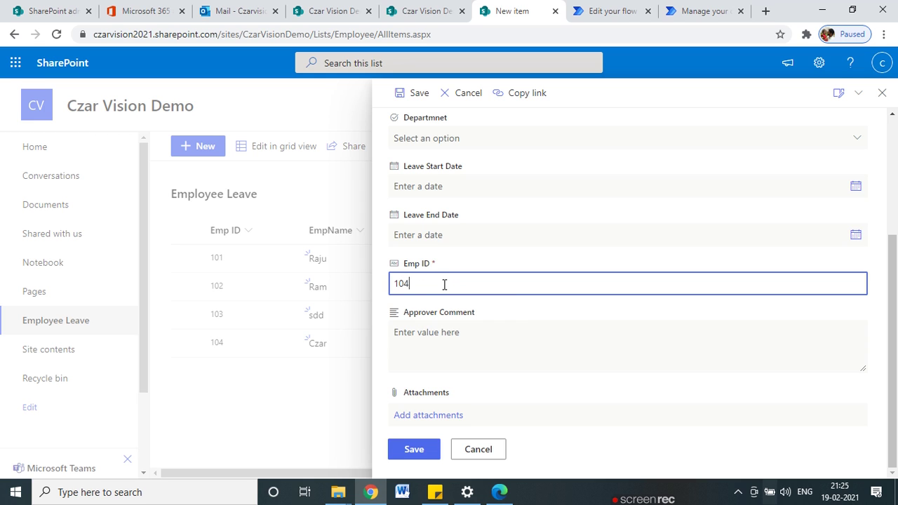
- Set the Leave Start Date to 2/20/2021 and the Leave End Date to 2/28/2021, and save the leave item
left_click(856, 186)
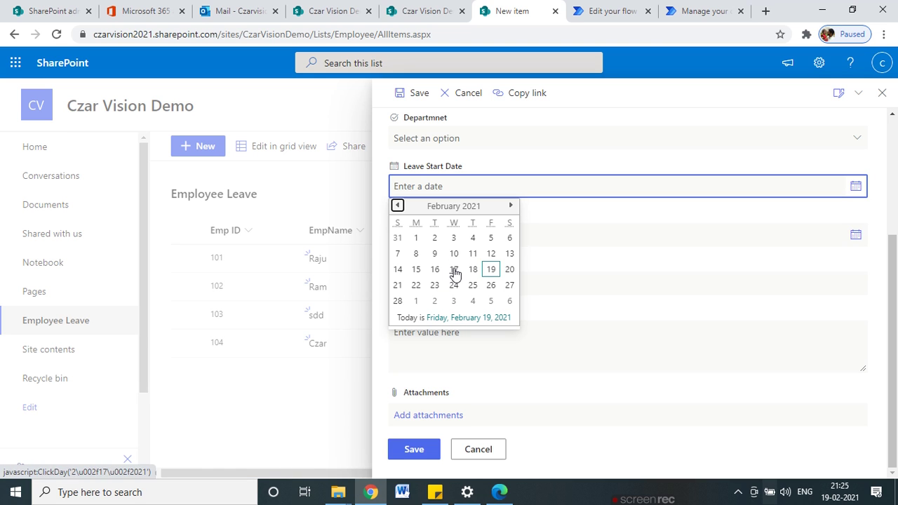
left_click(510, 270)
left_click(856, 236)
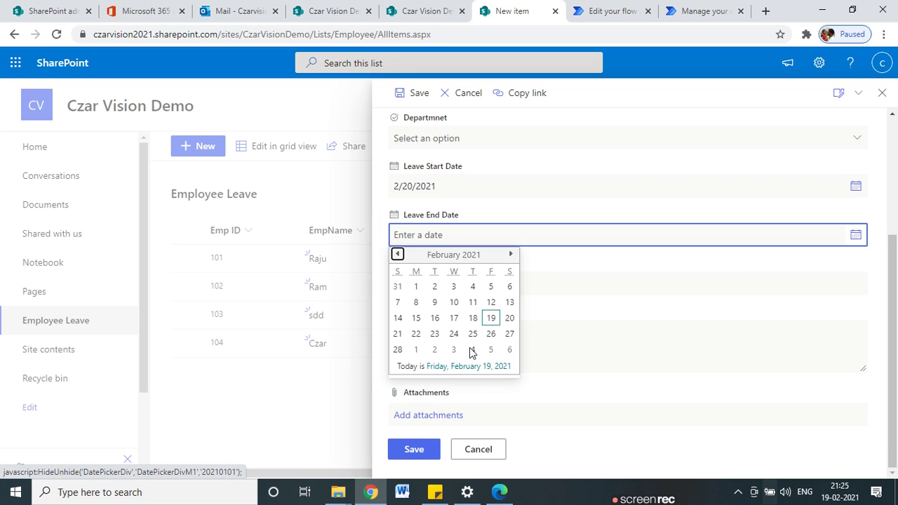
left_click(398, 348)
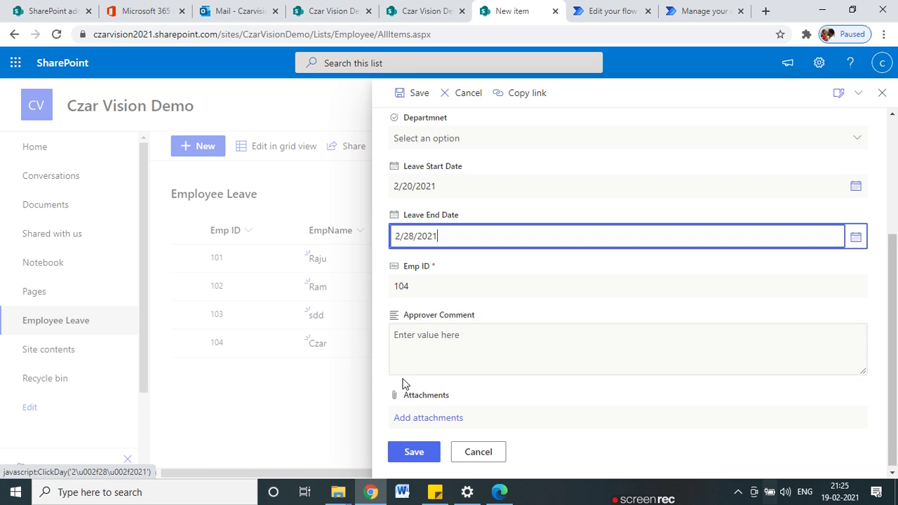
left_click(412, 450)
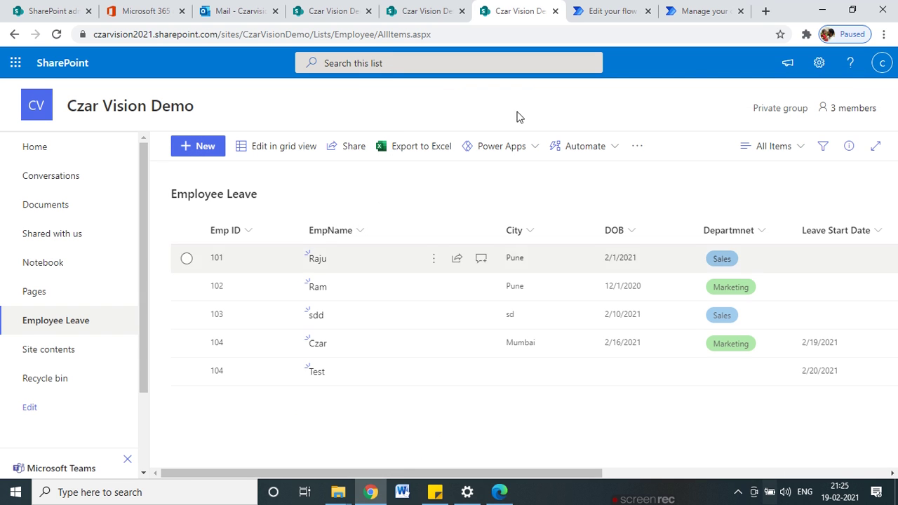
- Return to the Leave Approval Flow editor and examine the flow checker's errors and warnings
left_click(635, 11)
scroll(811, 157, "up", 5)
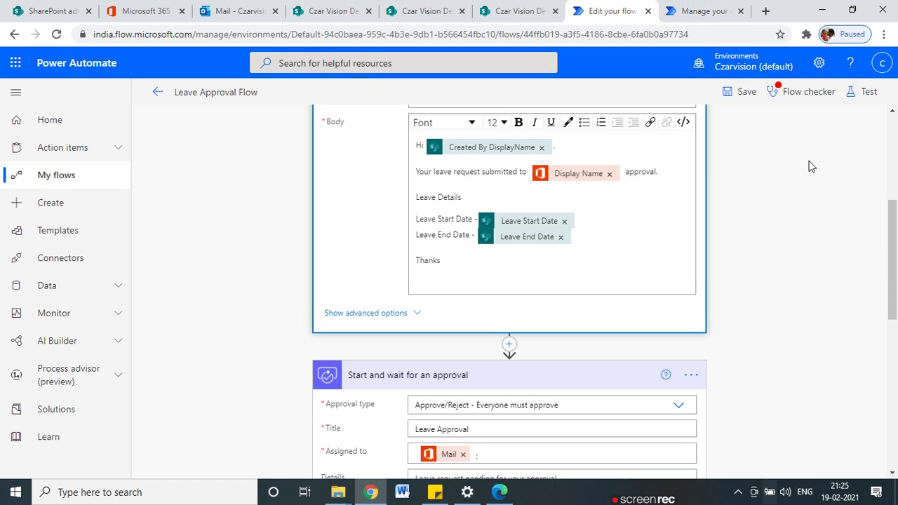
scroll(813, 153, "up", 2)
left_click(804, 92)
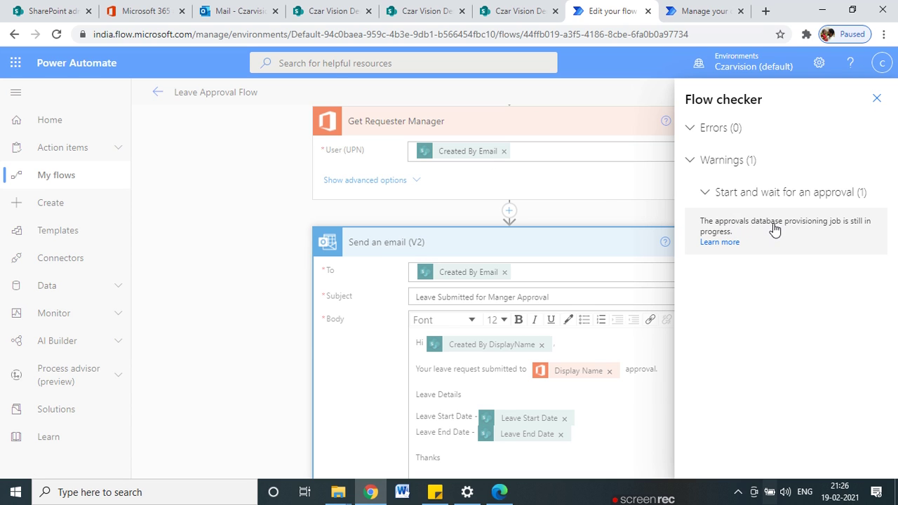
left_click(879, 99)
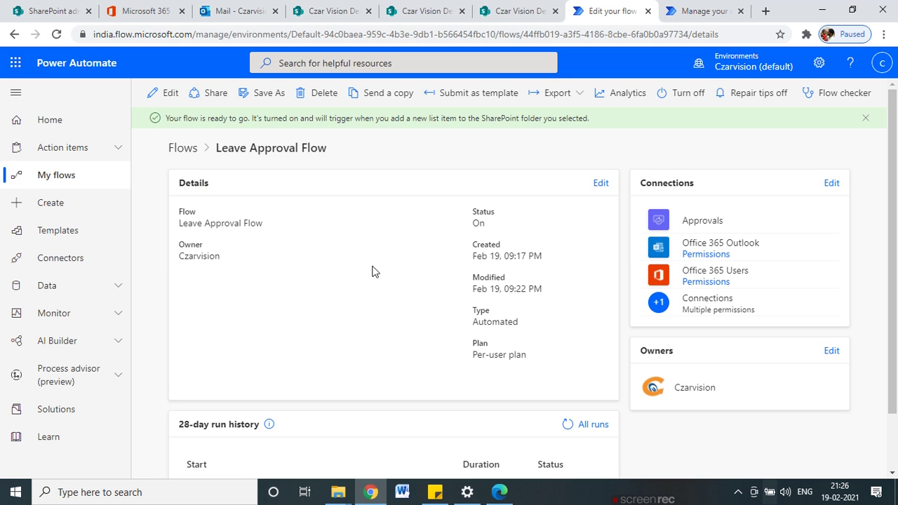
- Examine the 28-day run history on the Leave Approval Flow details page and reload the page
scroll(400, 315, "down", 1)
scroll(403, 315, "up", 1)
scroll(390, 318, "down", 1)
scroll(390, 318, "down", 1)
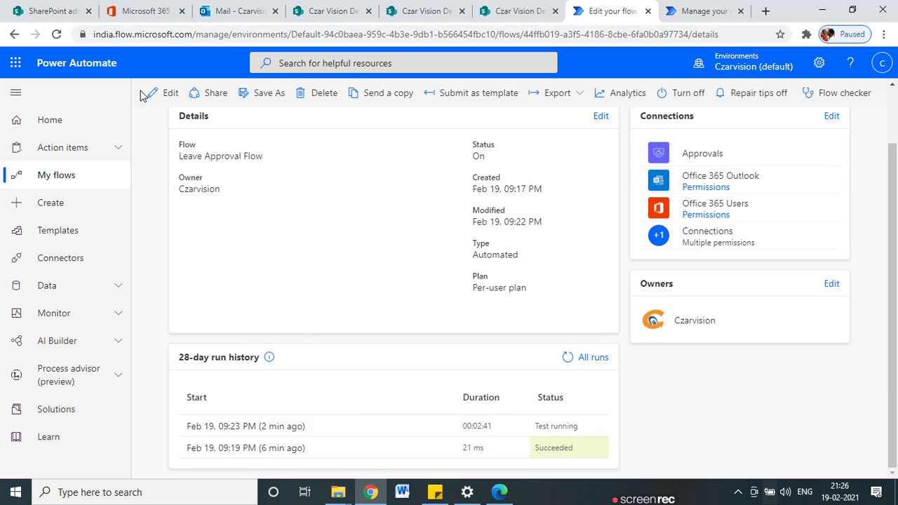
left_click(87, 75)
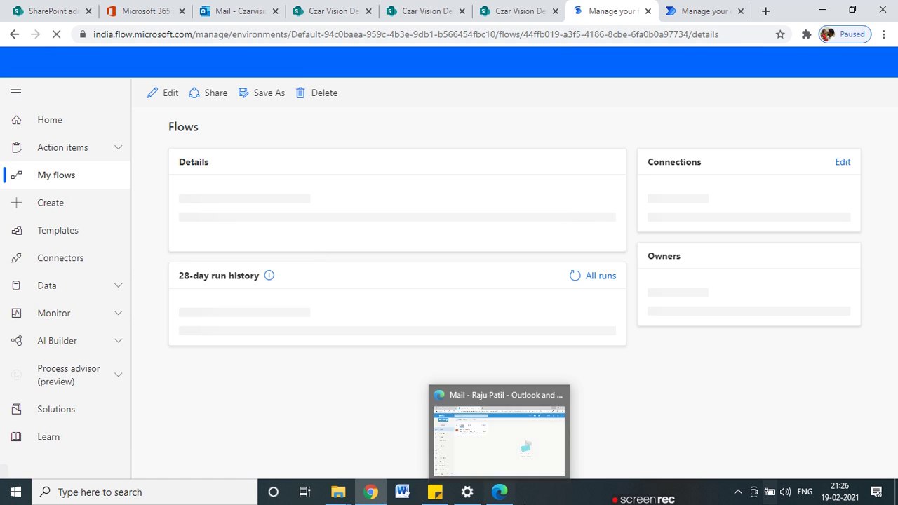
- Switch to the manager's Outlook in Edge, reload the inbox to check for the approval request, and return to Power Automate
left_click(500, 491)
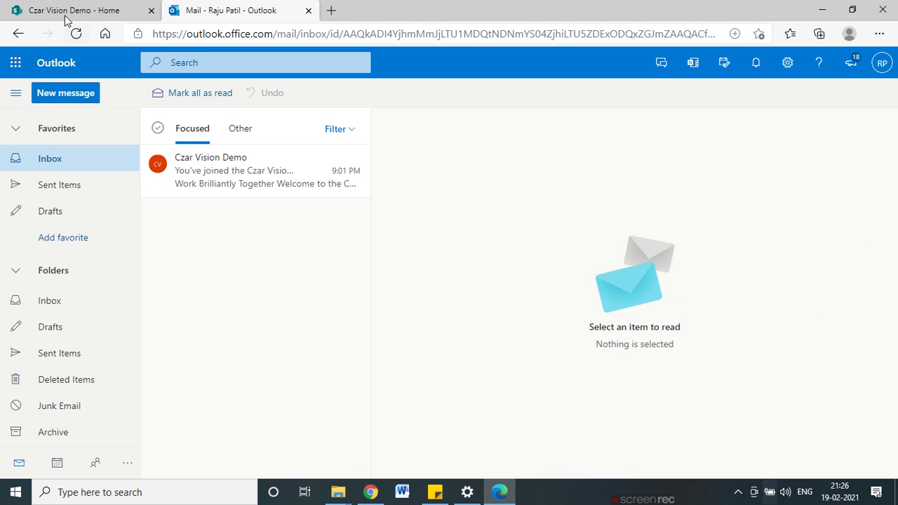
left_click(76, 33)
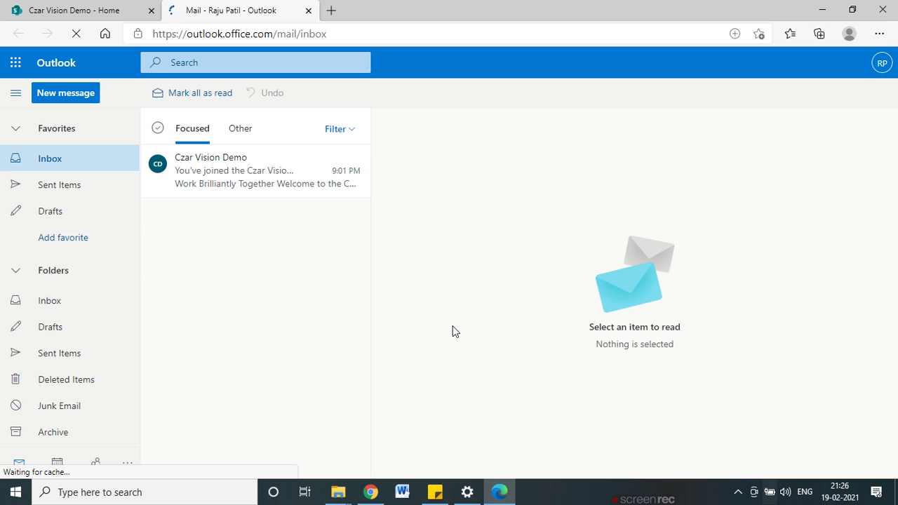
key("alt+Tab")
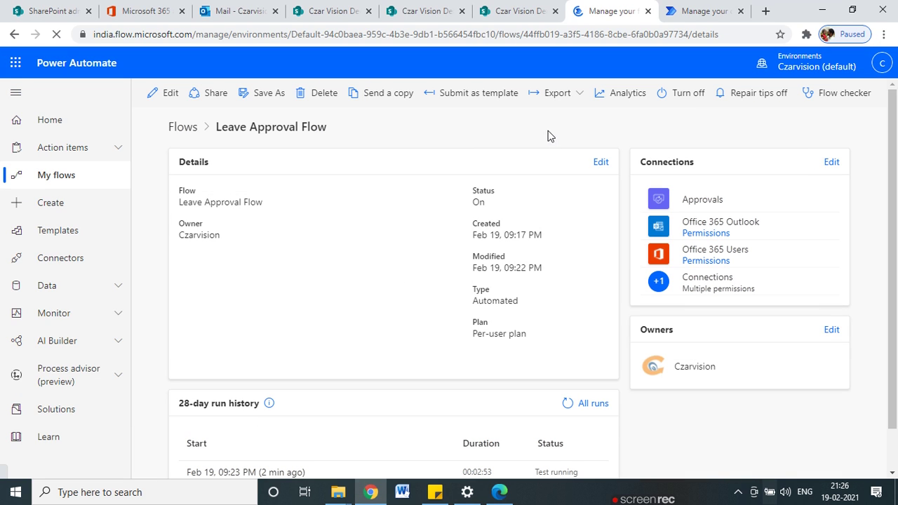
- Check the flow's refreshed run history and switch to the requester's Outlook mailbox
scroll(203, 325, "down", 2)
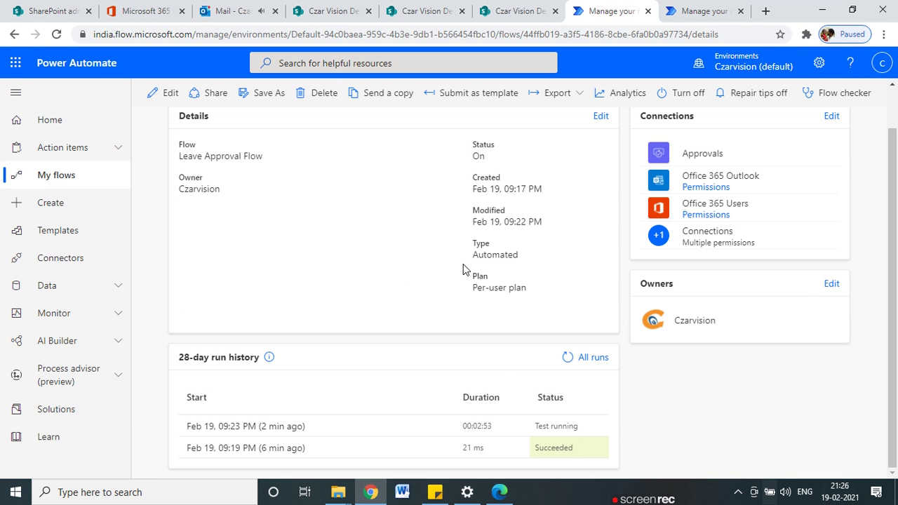
left_click(232, 11)
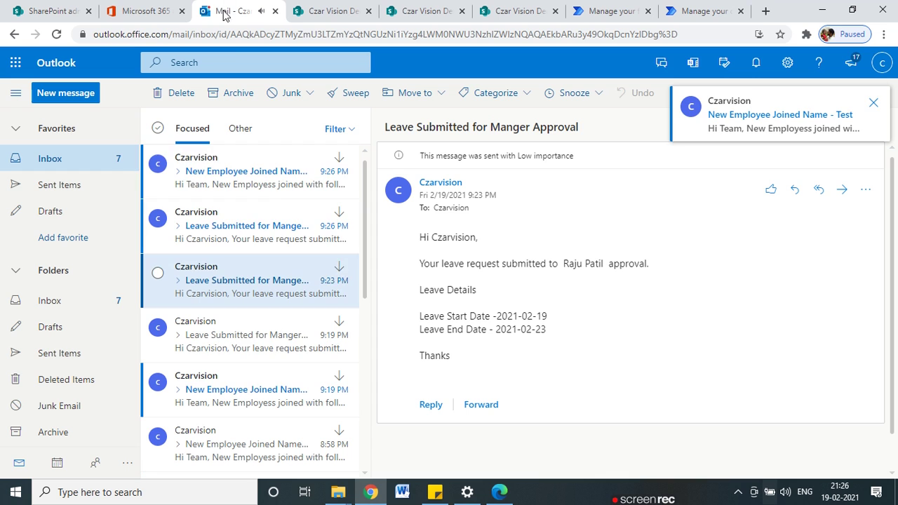
- Read the newest New Employee Joined email and the latest leave submission email in the requester's inbox
left_click(212, 174)
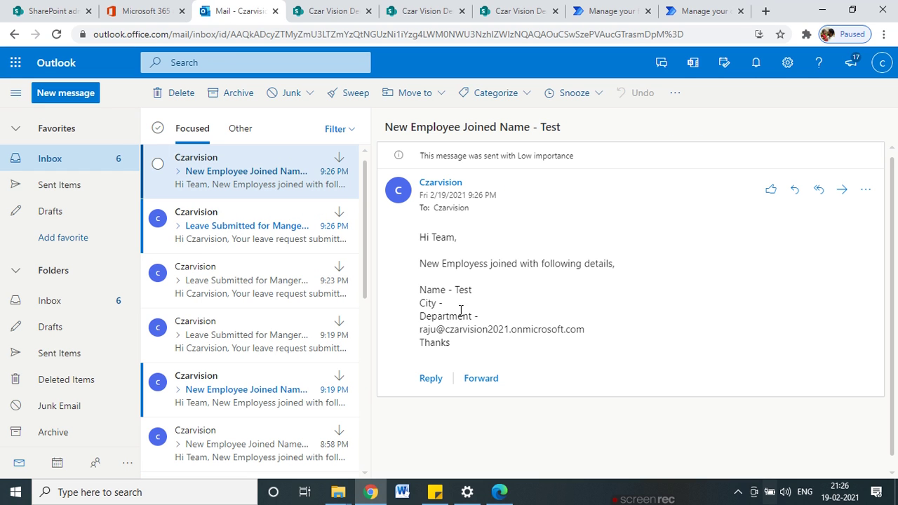
left_click_drag(445, 317, 538, 329)
left_click(434, 315)
left_click(454, 329)
left_click_drag(470, 329, 535, 329)
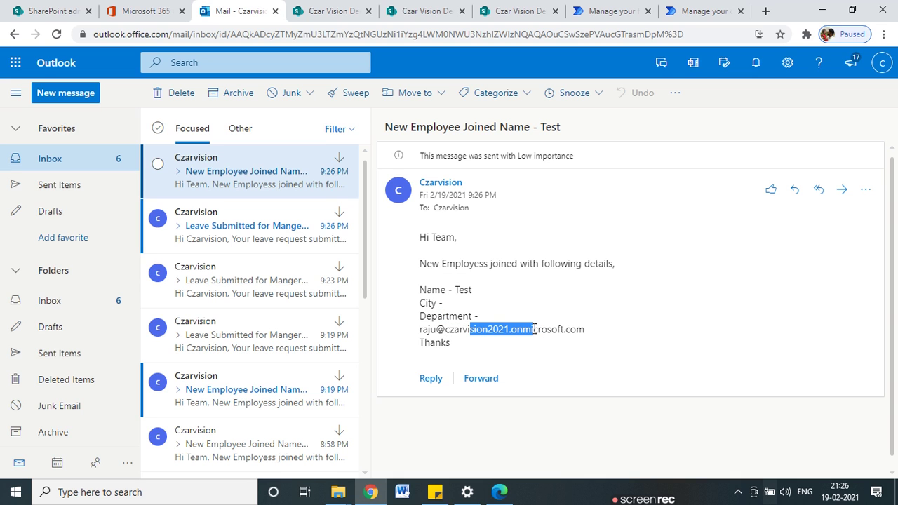
left_click_drag(463, 290, 538, 316)
left_click(240, 224)
left_click_drag(495, 327, 532, 328)
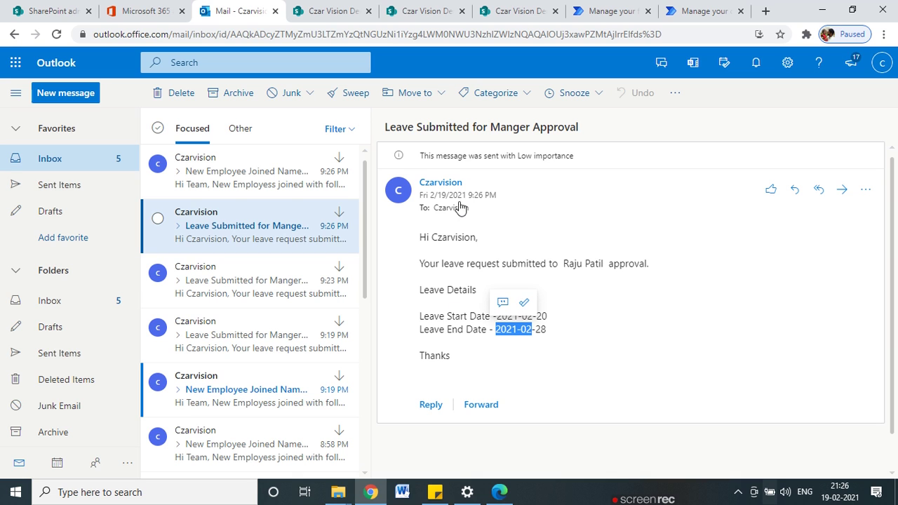
- Switch to the manager's Outlook in Edge, reload it and check the Other inbox for the approval request
left_click(466, 470)
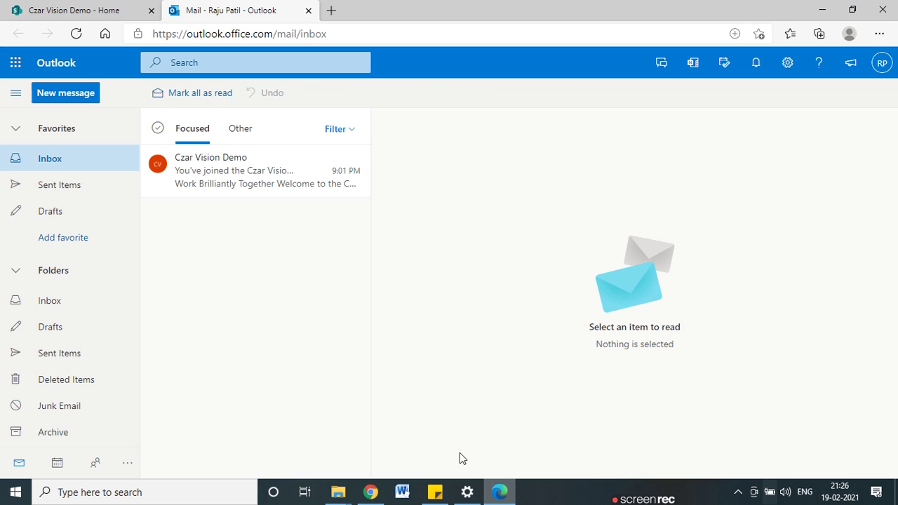
left_click(75, 36)
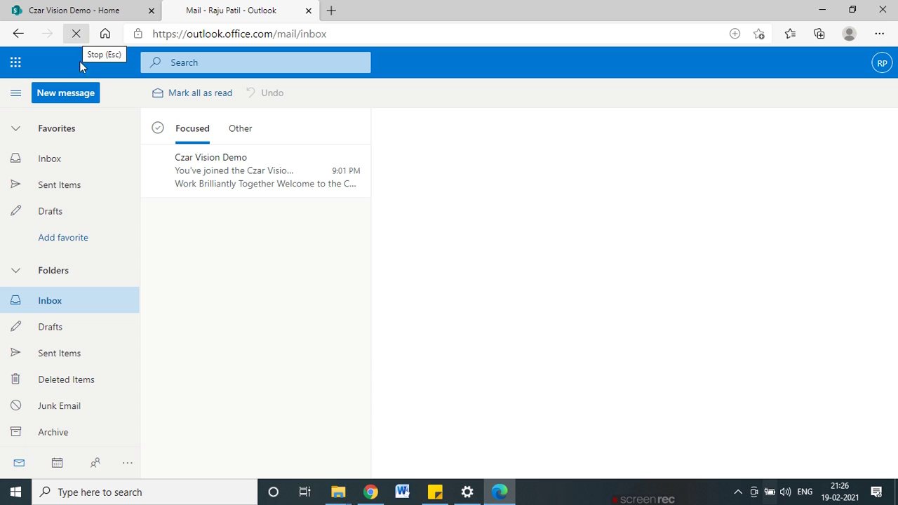
left_click(238, 131)
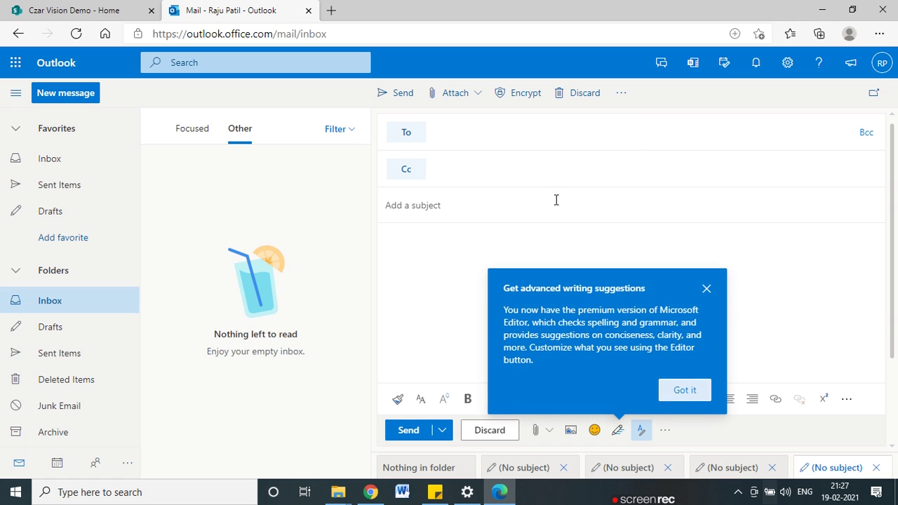
- Send a message with the subject Test from the manager's mailbox to Czarvision, dismissing the writing suggestions notice
left_click(682, 390)
left_click(463, 146)
type("czar")
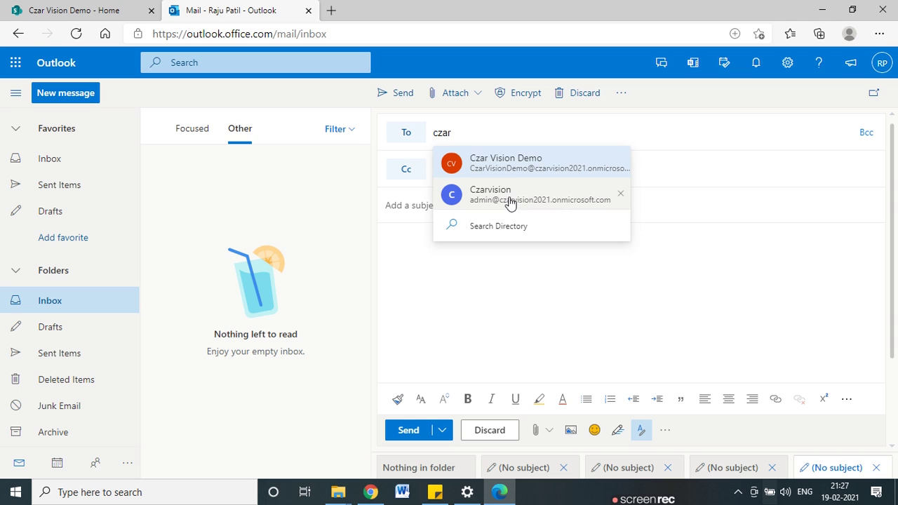
left_click(510, 201)
type("Te")
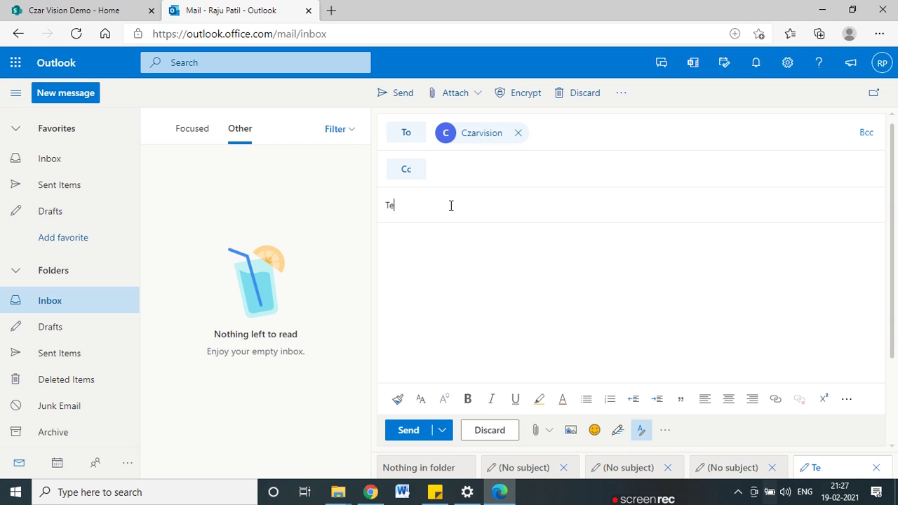
mouse_move(435, 491)
left_click(403, 430)
mouse_move(425, 502)
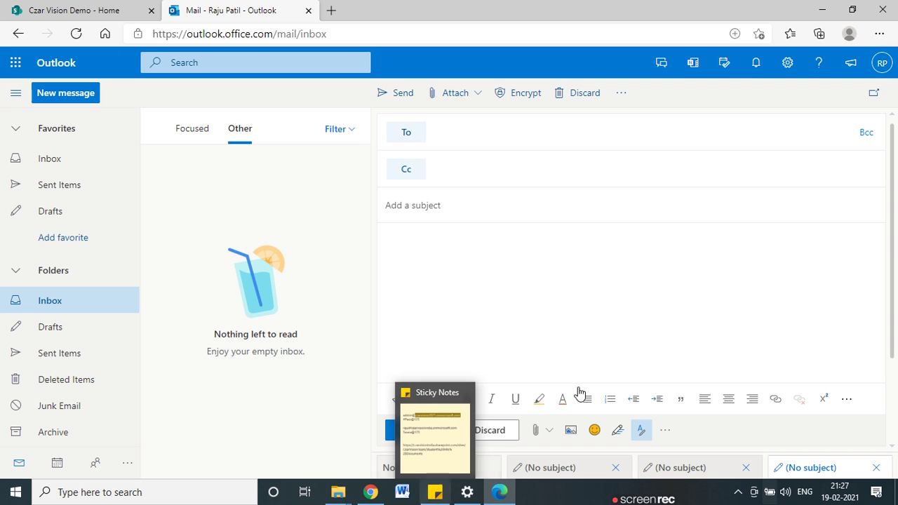
- Check the manager's Sent Items for the Test message and open it in the requester's mailbox in Chrome
left_click(73, 193)
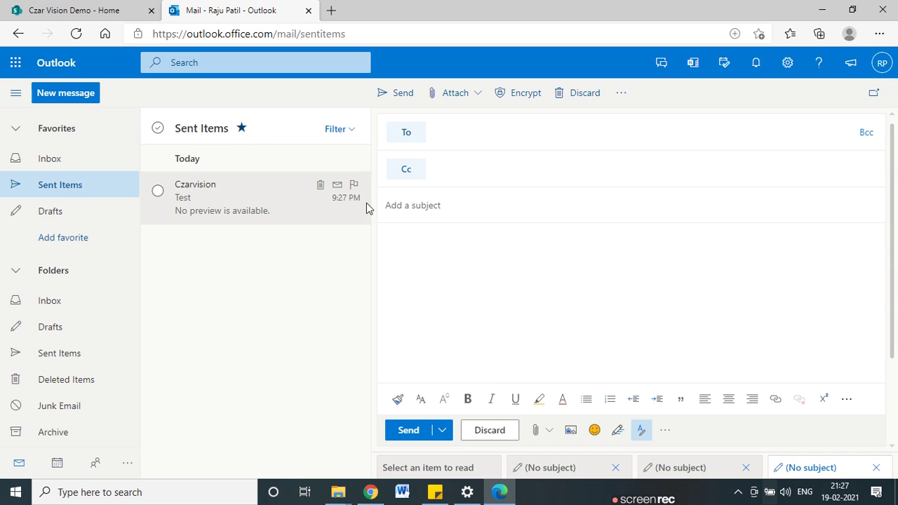
left_click(83, 160)
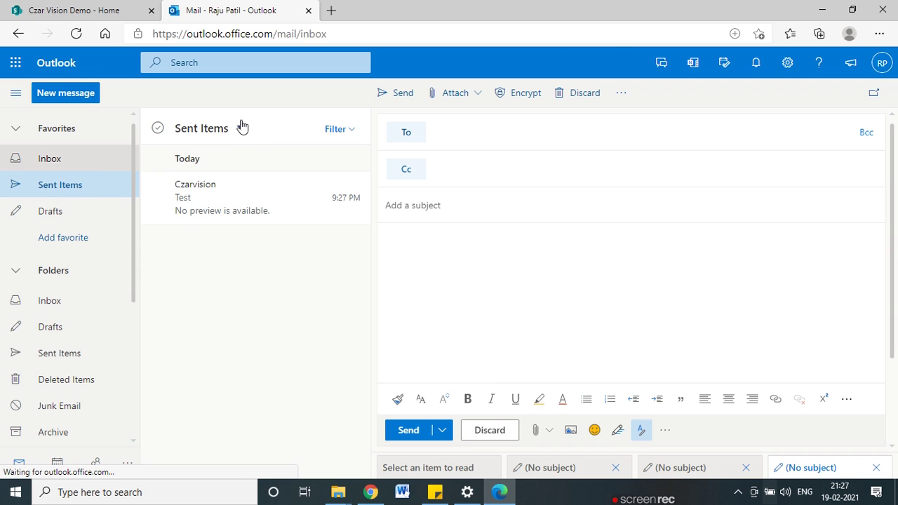
left_click(823, 10)
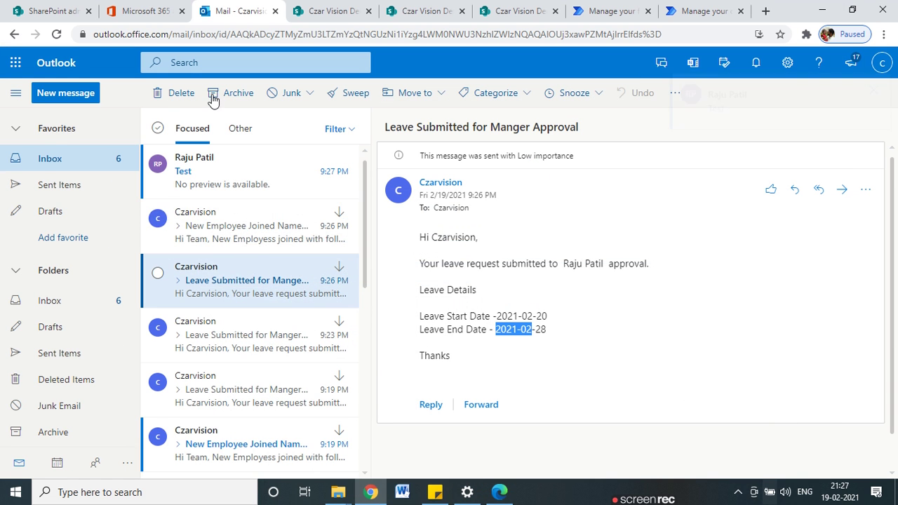
left_click(222, 185)
- Reload the Leave Approval Flow details page, open the 09:26 PM run and expand its approval action
left_click(605, 11)
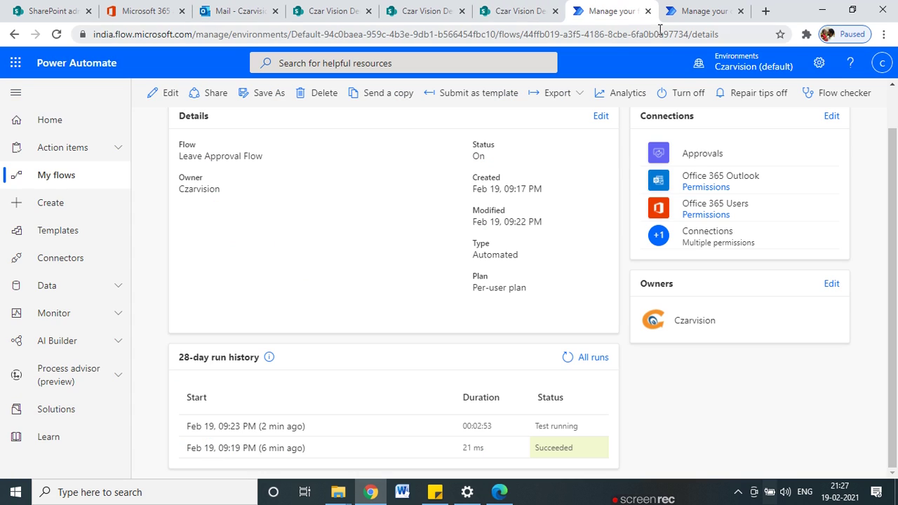
left_click(56, 35)
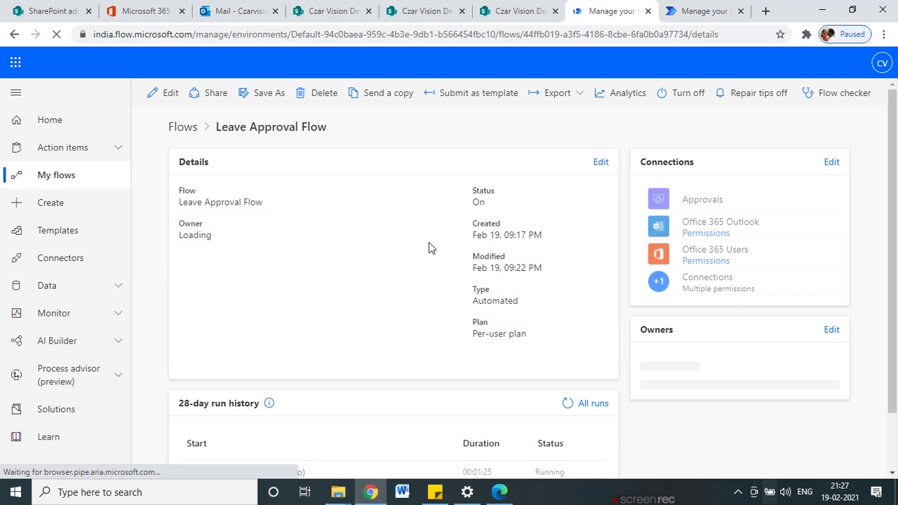
scroll(449, 246, "down", 2)
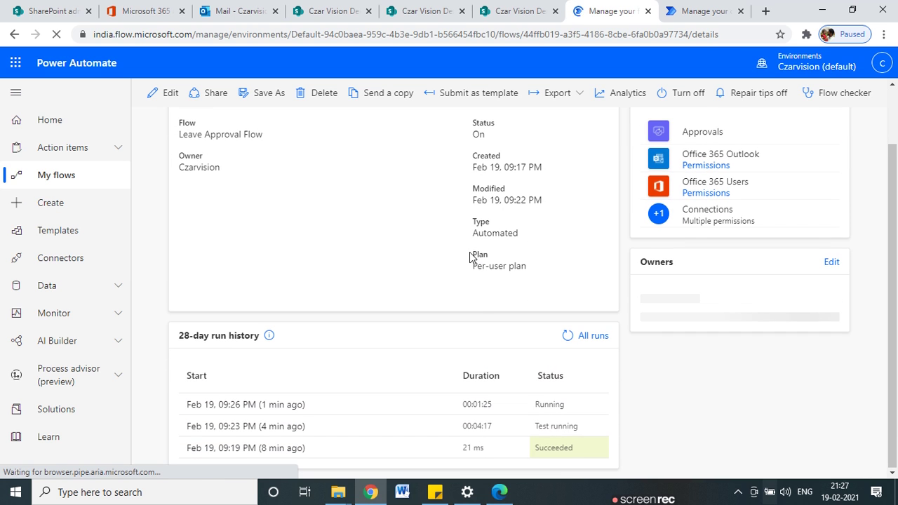
left_click(260, 407)
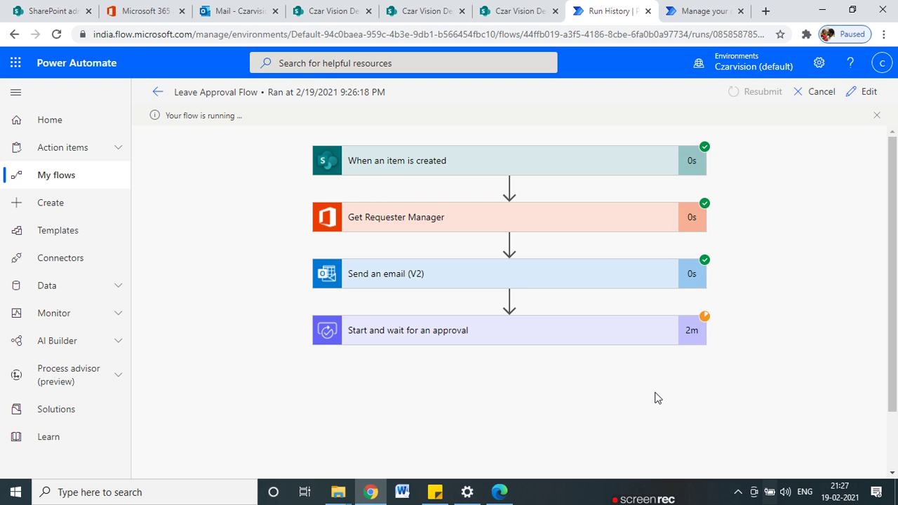
left_click(522, 341)
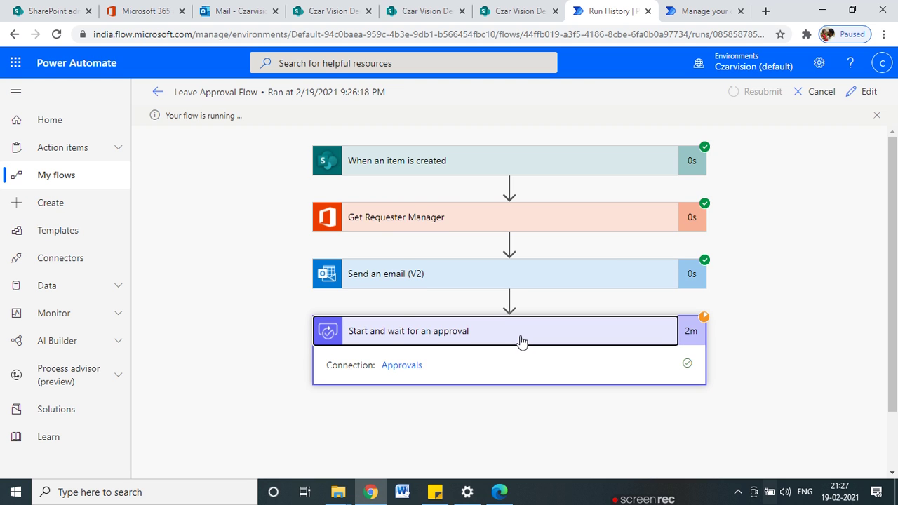
scroll(447, 355, "down", 1)
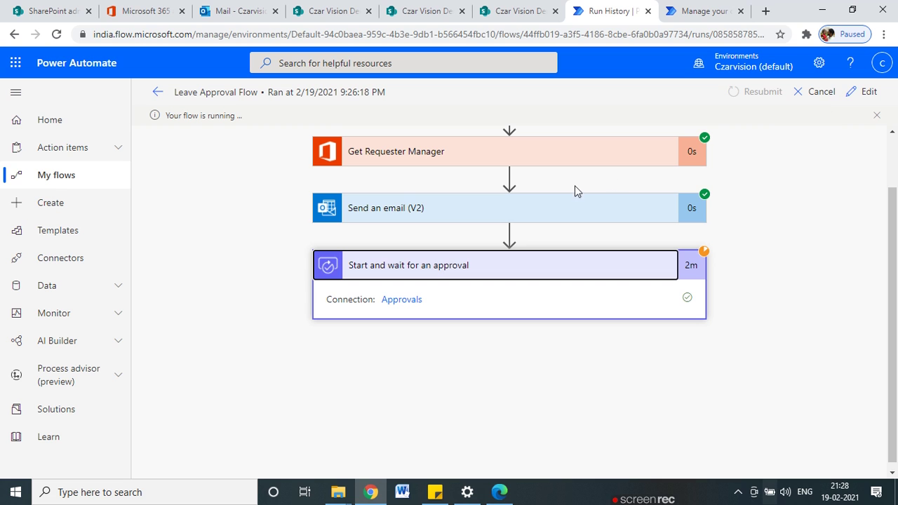
- Expand the run's Send an email (V2) action and examine the message body, including the manager's name
left_click(565, 212)
scroll(468, 351, "down", 3)
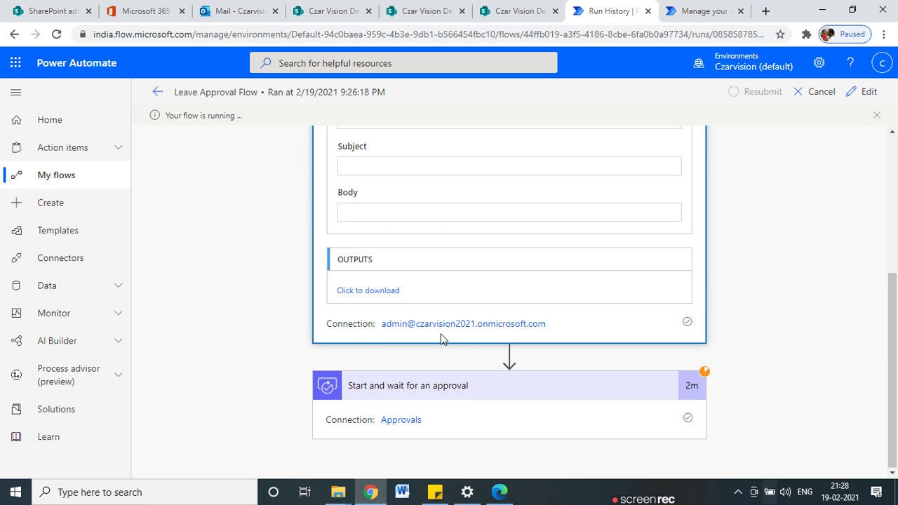
scroll(451, 273, "down", 4)
scroll(415, 266, "up", 1)
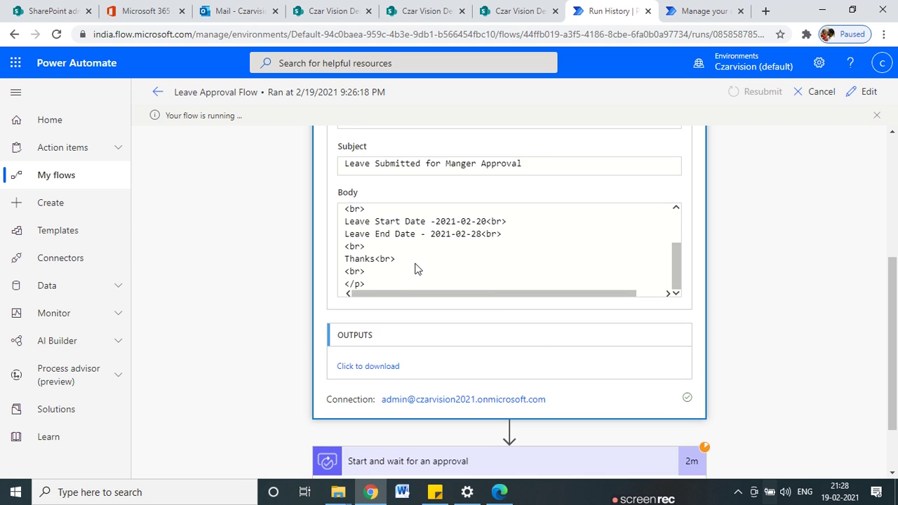
left_click_drag(499, 293, 593, 271)
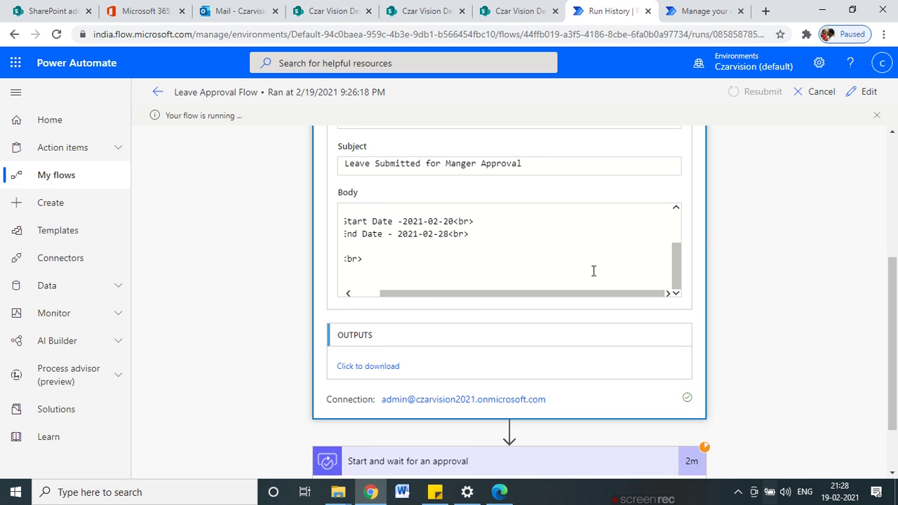
left_click(676, 211)
left_click_drag(504, 234, 555, 234)
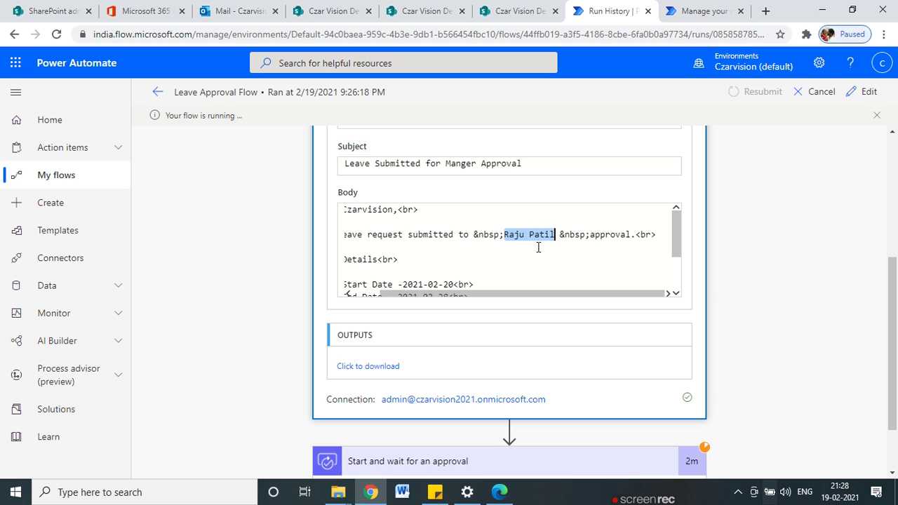
- Inspect the run's approval action and its connection, and recheck the manager's inbox for the approval request
scroll(467, 321, "down", 1)
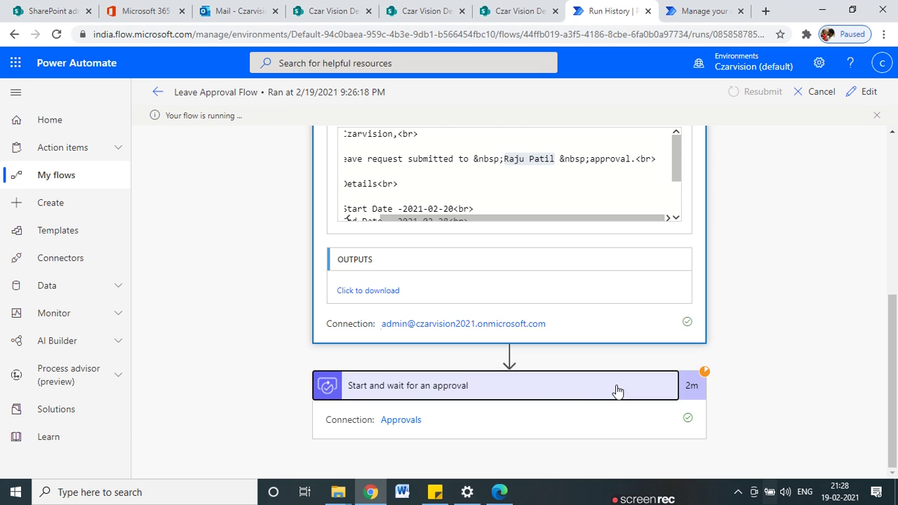
scroll(603, 393, "up", 1)
left_click(403, 421)
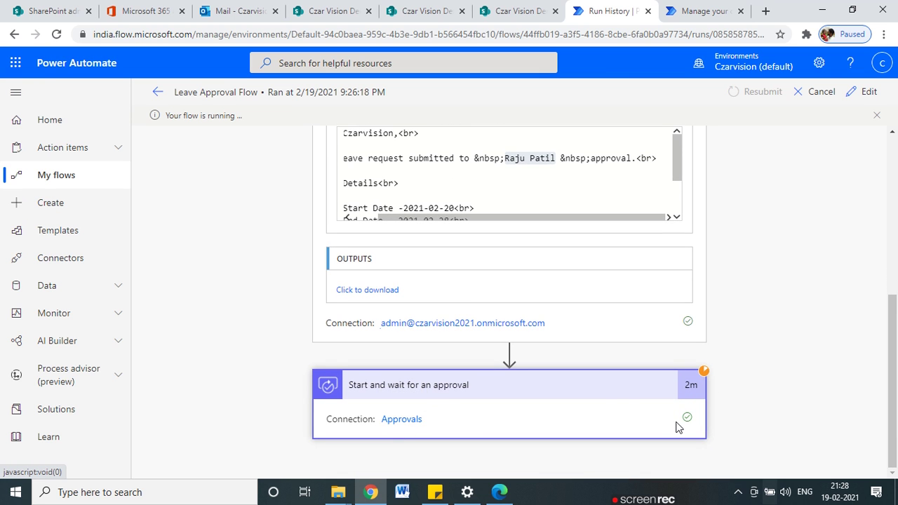
left_click(498, 491)
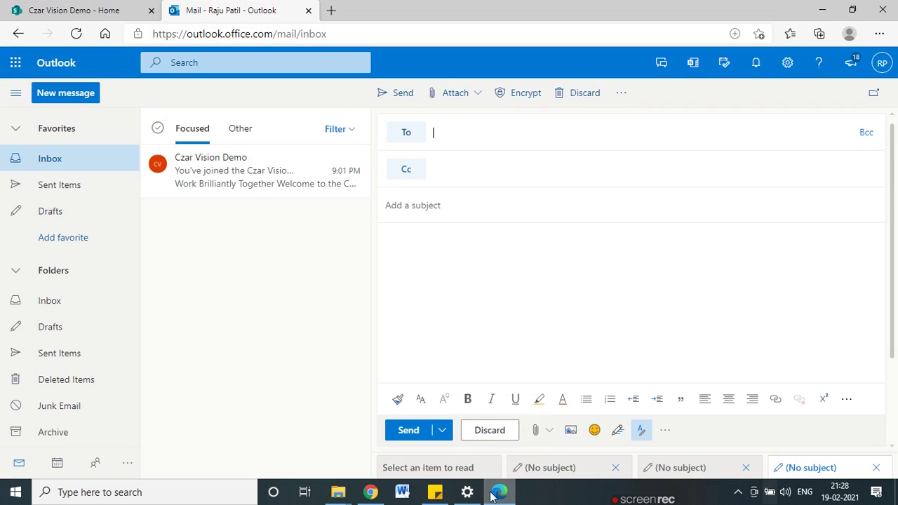
left_click(823, 9)
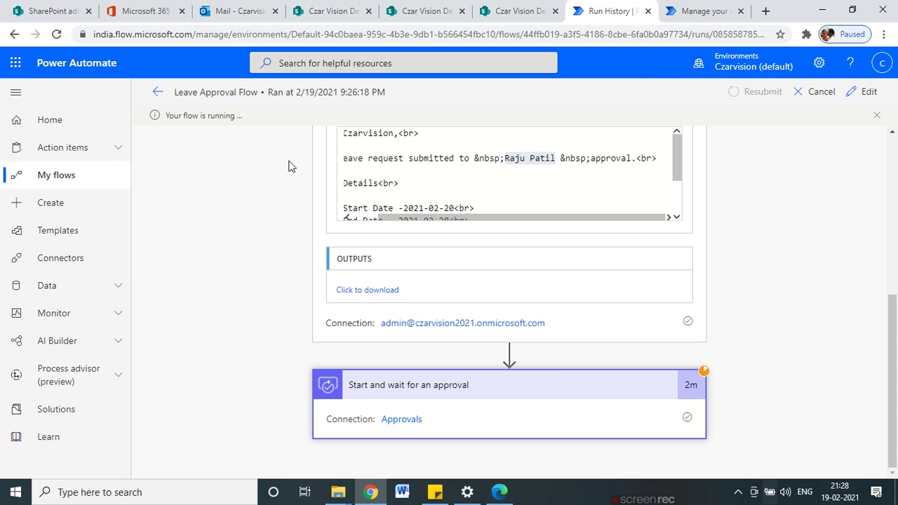
- Reply to the Test message from the requester's Outlook mailbox with the text "sdsds"
left_click(197, 8)
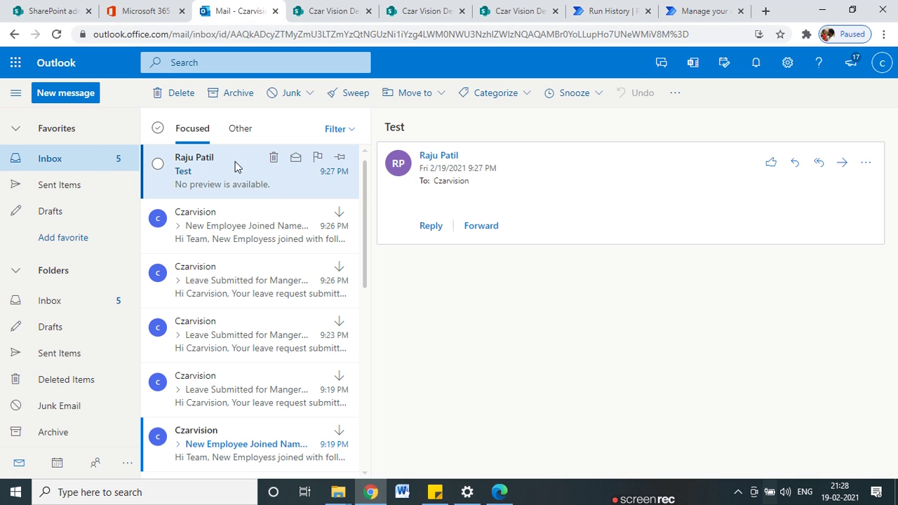
left_click(795, 162)
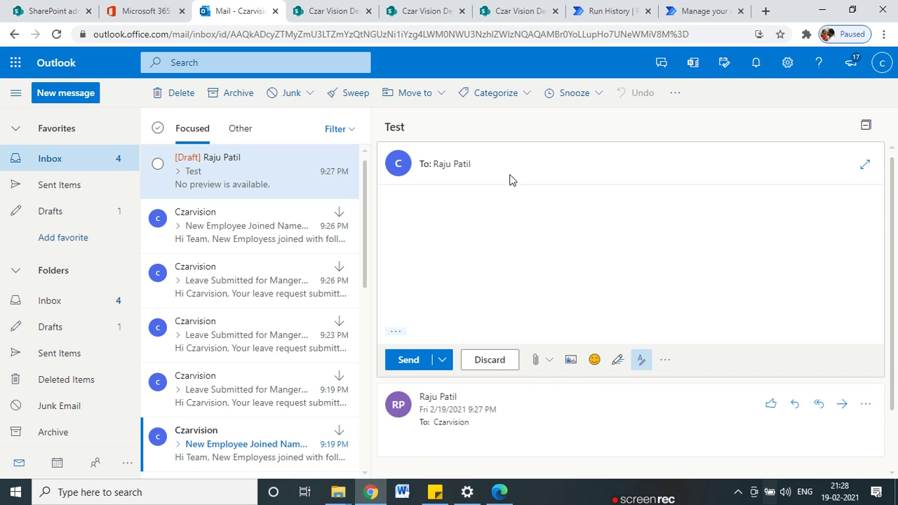
left_click(473, 212)
type("sdsds")
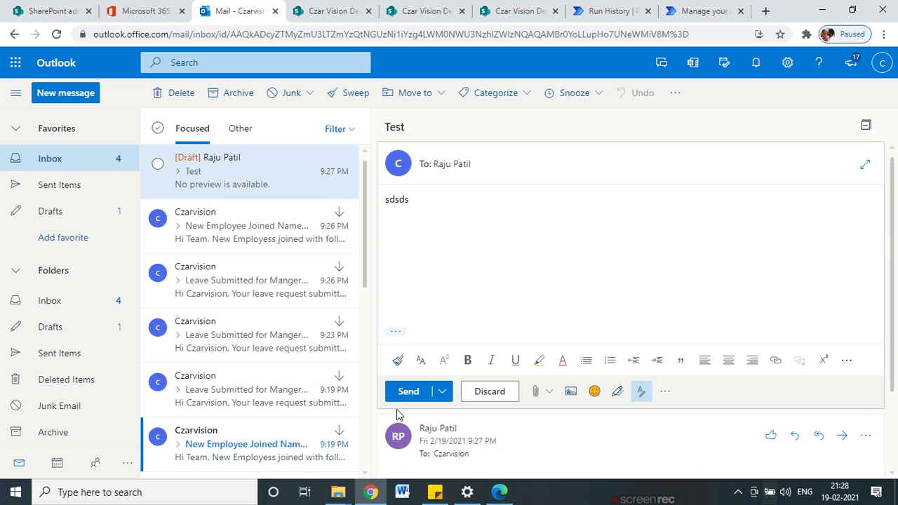
left_click(408, 392)
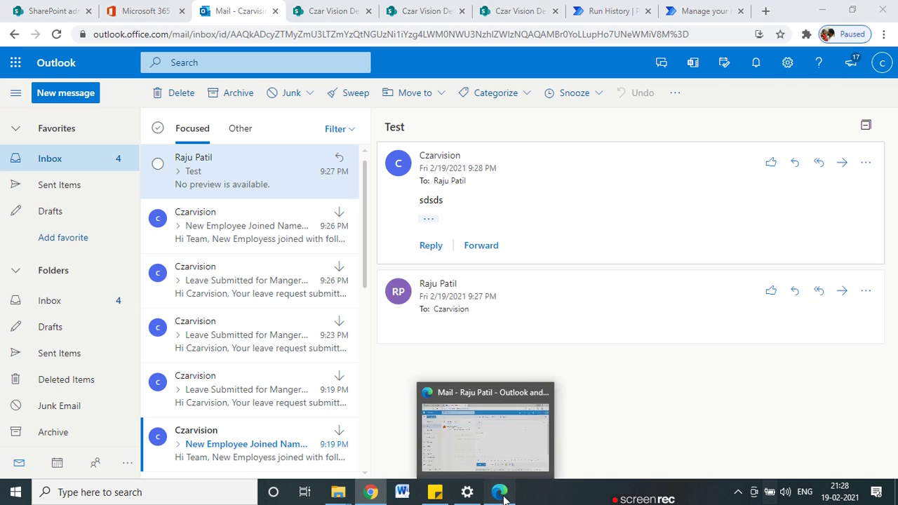
- Open the reply in the manager's mailbox, check the Other inbox, and return to the flow run in Power Automate
left_click(504, 497)
left_click(240, 182)
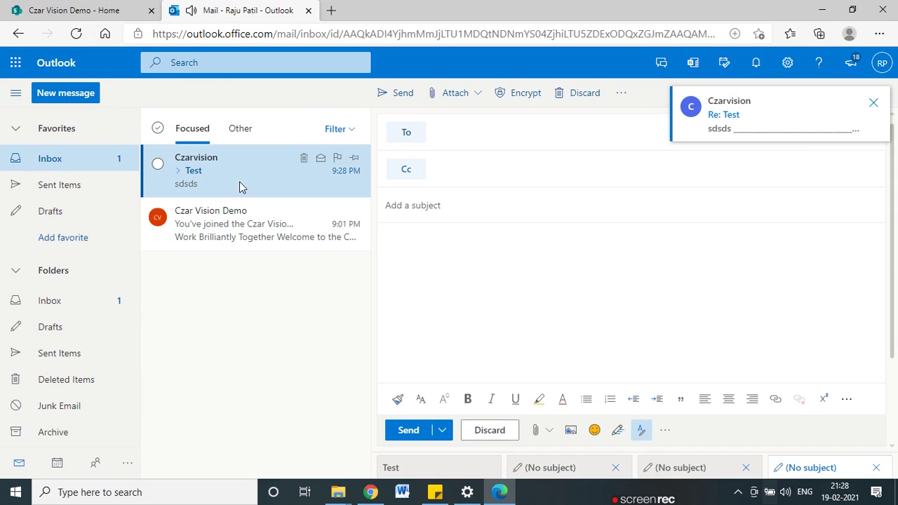
left_click(874, 104)
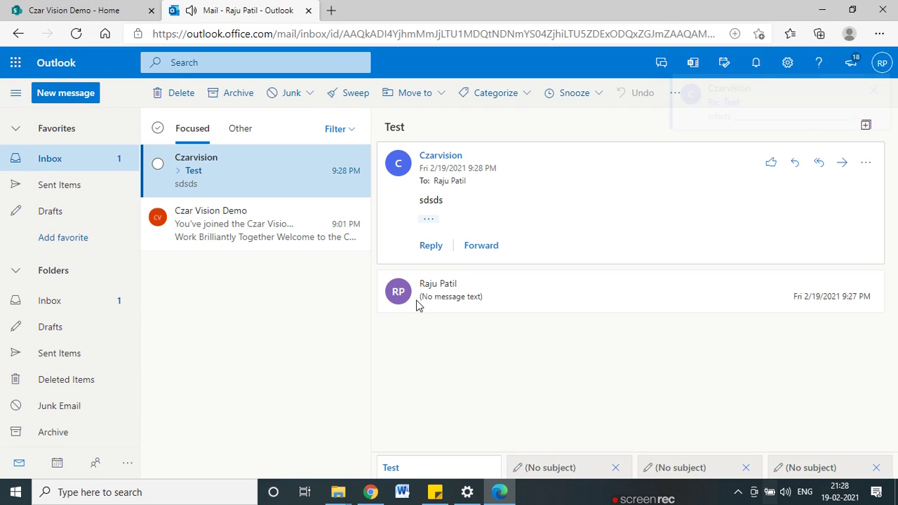
left_click(235, 129)
left_click(184, 133)
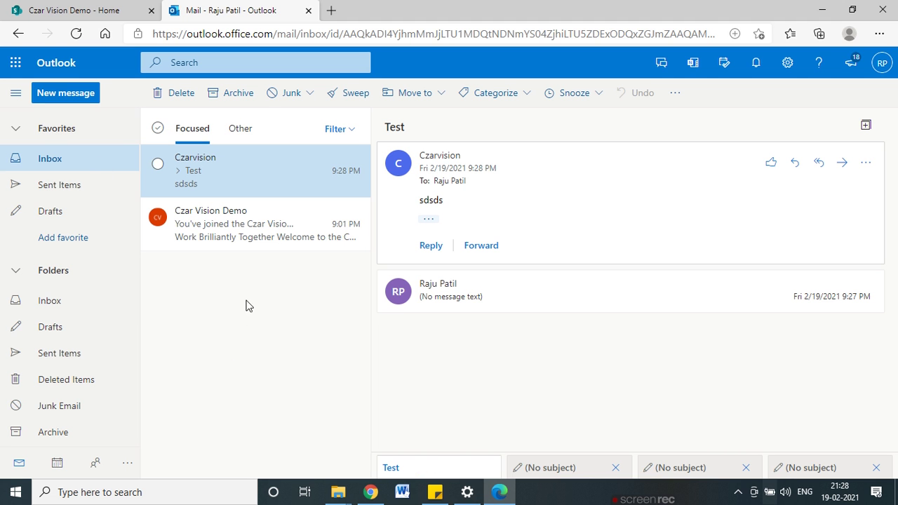
left_click(822, 9)
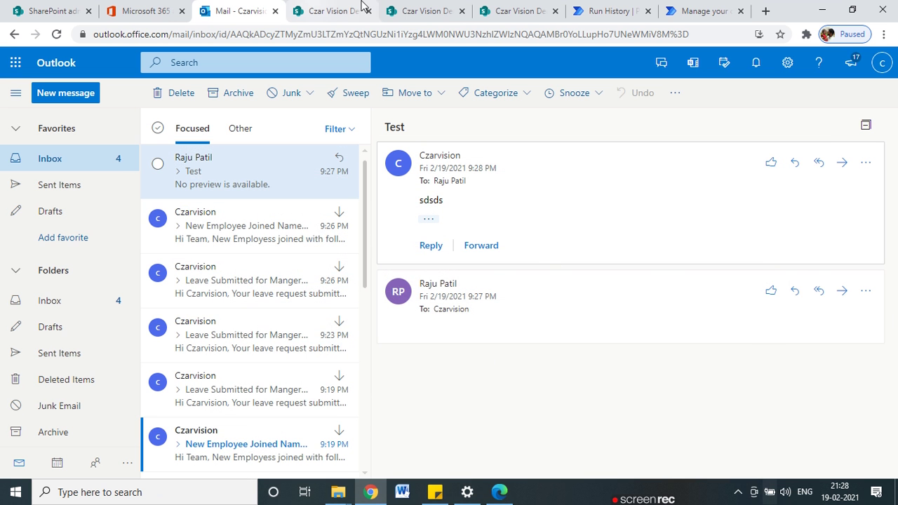
left_click(609, 11)
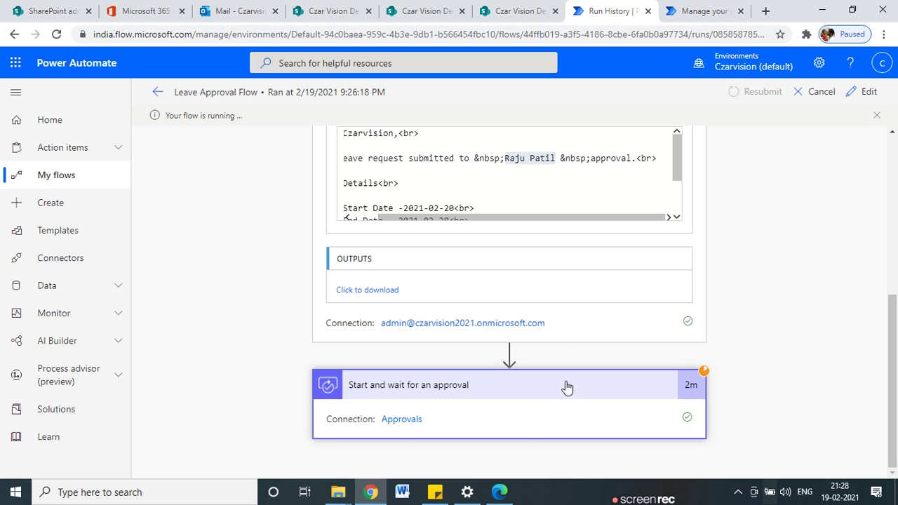
- Switch to the manager's Outlook mailbox, open the Leave Approval email from Microsoft Flow, and review the request details
scroll(449, 394, "up", 5)
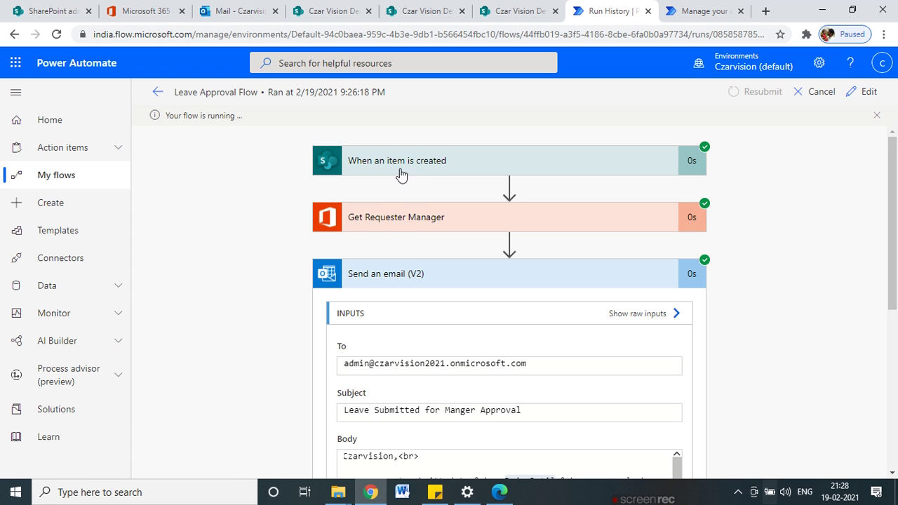
scroll(484, 382, "down", 3)
scroll(386, 407, "down", 1)
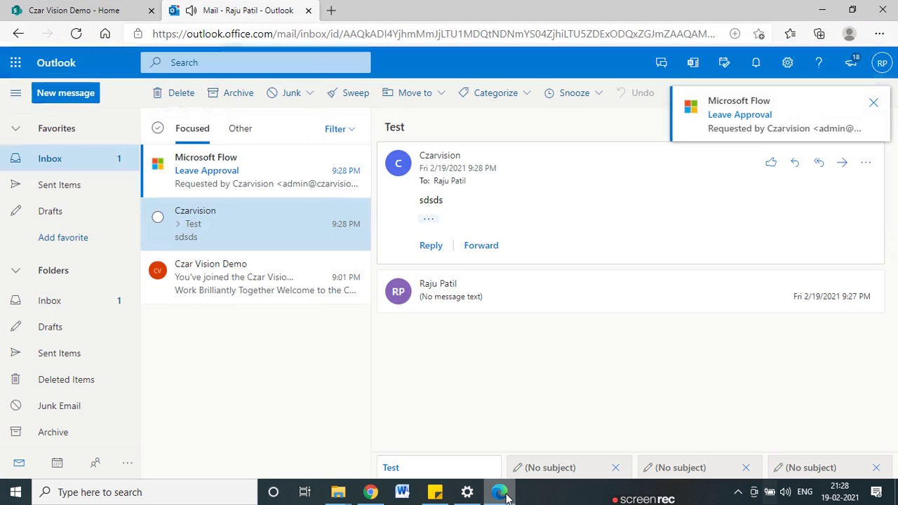
left_click(501, 492)
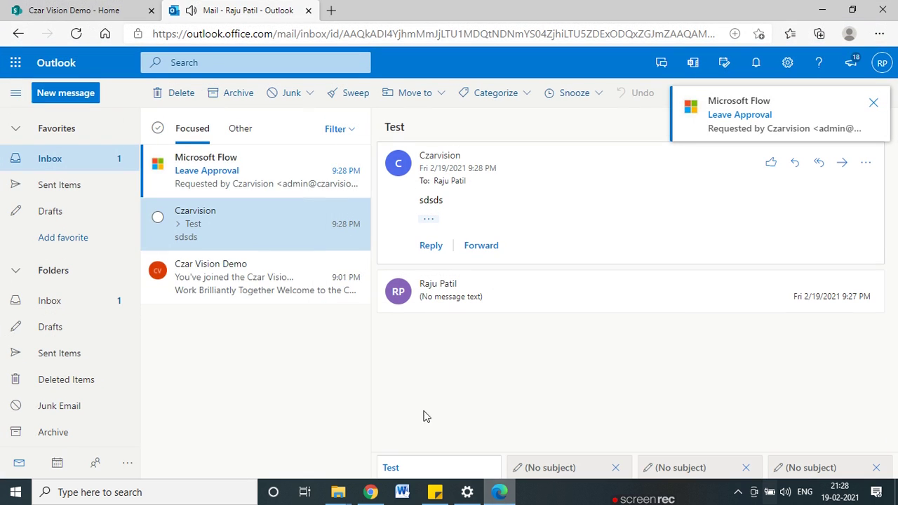
left_click(216, 184)
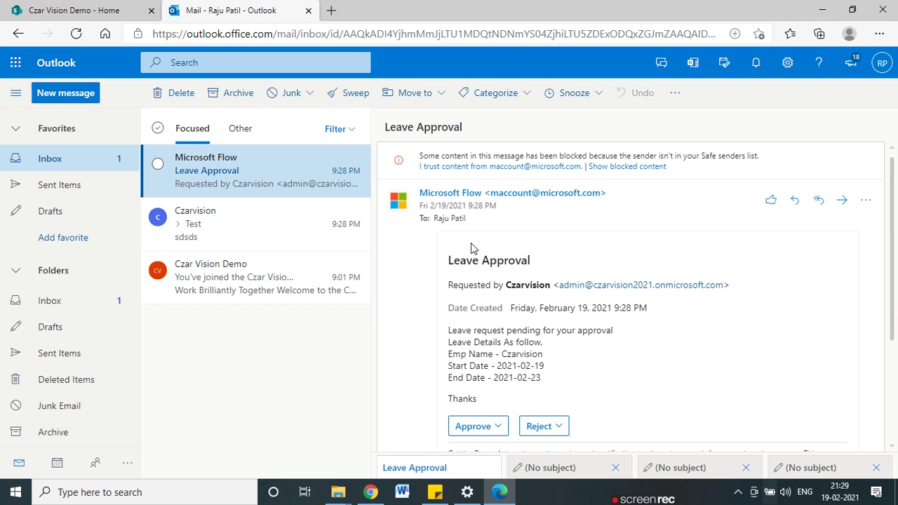
scroll(473, 335, "down", 1)
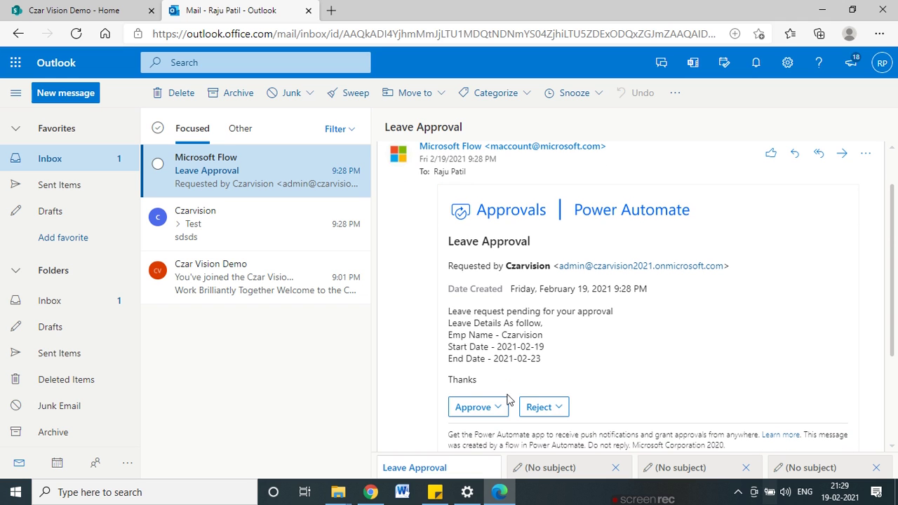
scroll(509, 398, "down", 2)
scroll(394, 309, "up", 2)
left_click_drag(454, 241, 531, 247)
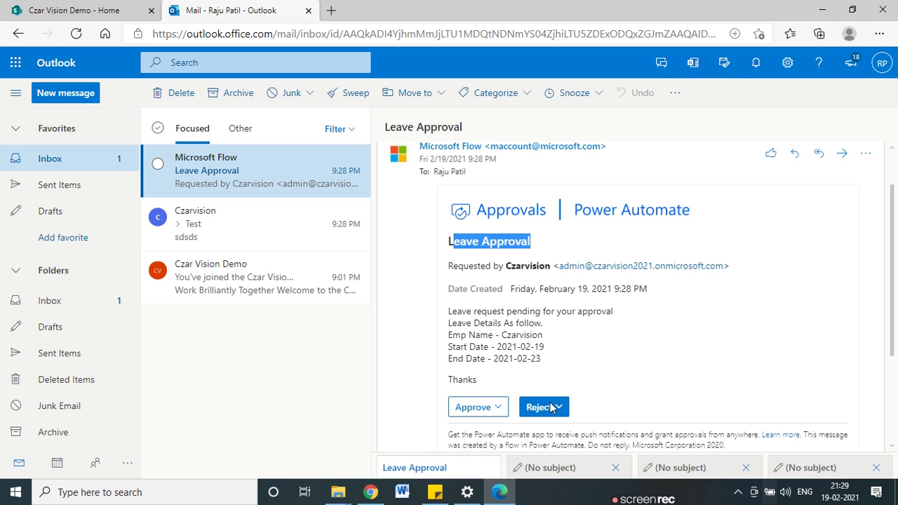
- Approve the leave request from within the email with the comment "aPPROVED", submit the response, and review the submitted approval
left_click(482, 405)
left_click(505, 230)
type("aPPROVED")
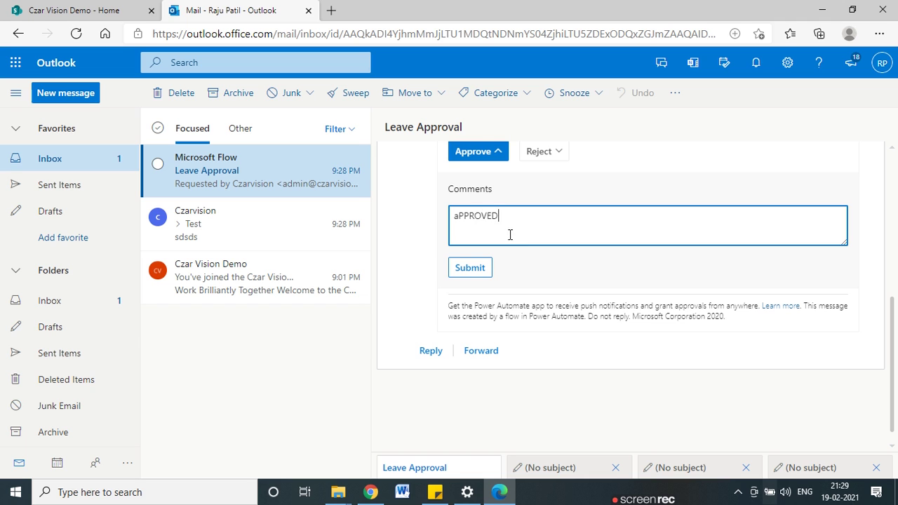
left_click(474, 269)
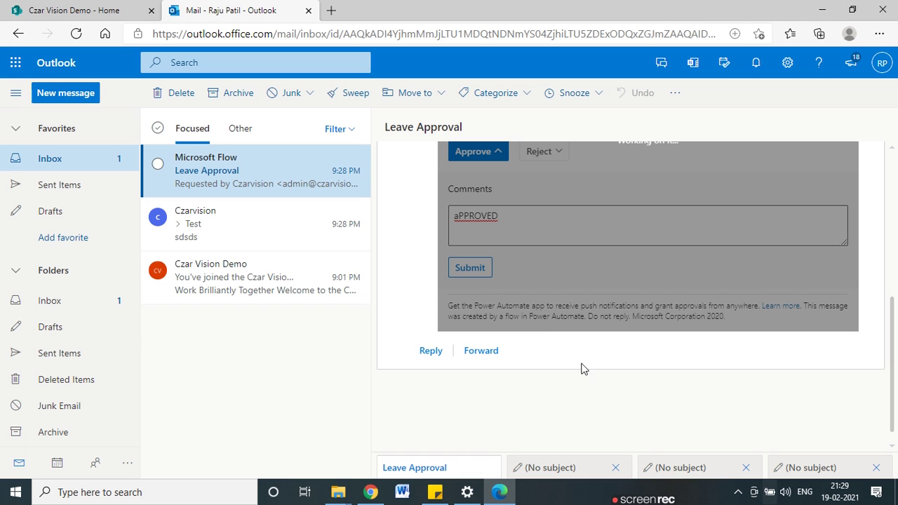
scroll(555, 376, "up", 2)
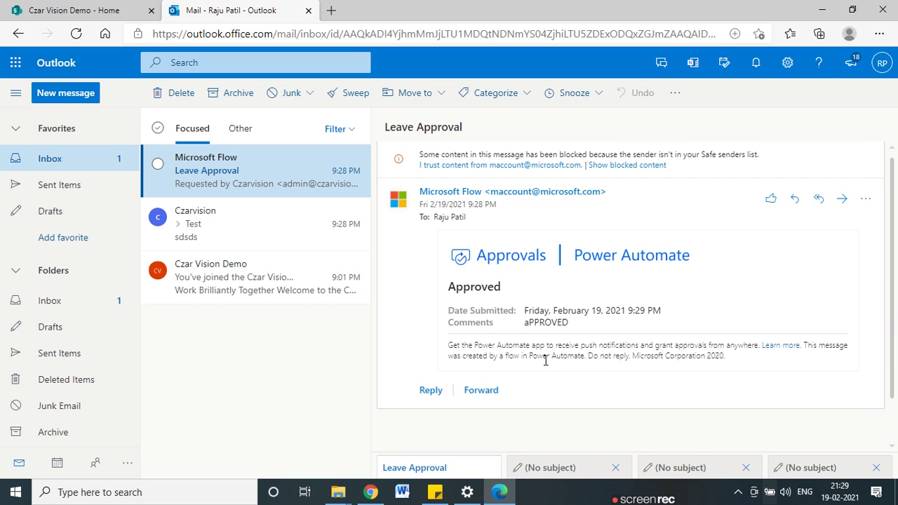
mouse_move(440, 272)
left_mouse_down()
mouse_move(808, 274)
mouse_move(408, 258)
mouse_move(635, 324)
left_mouse_up()
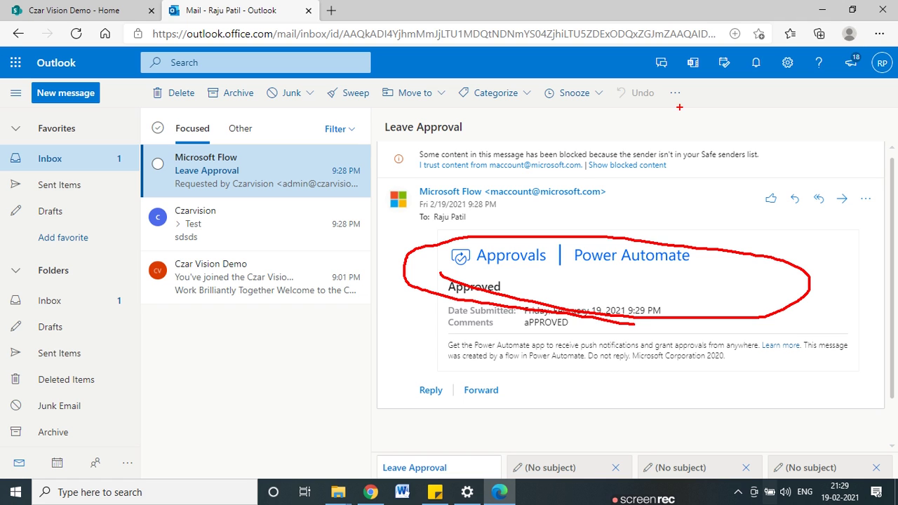
key("Escape")
- Return to Power Automate and open the Feb 19, 09:23 PM run from the Leave Approval Flow's run history
left_click(824, 10)
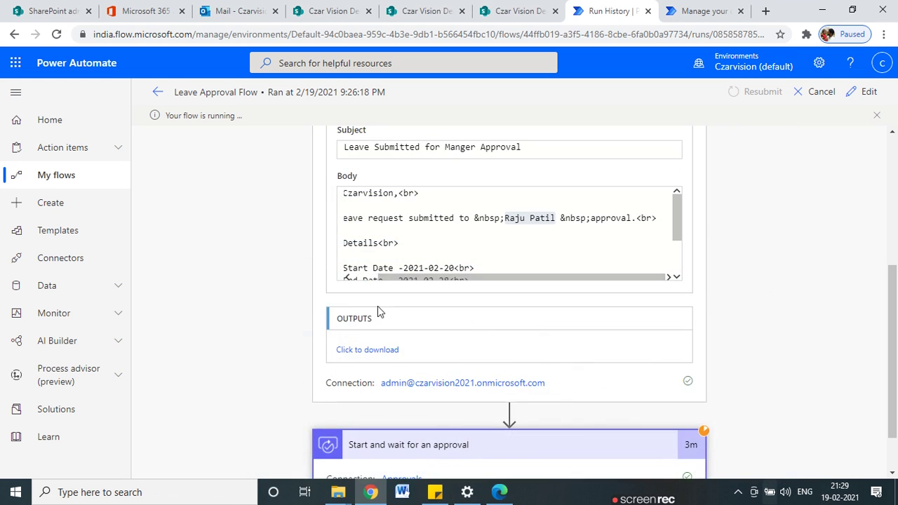
scroll(534, 259, "up", 4)
scroll(546, 260, "down", 5)
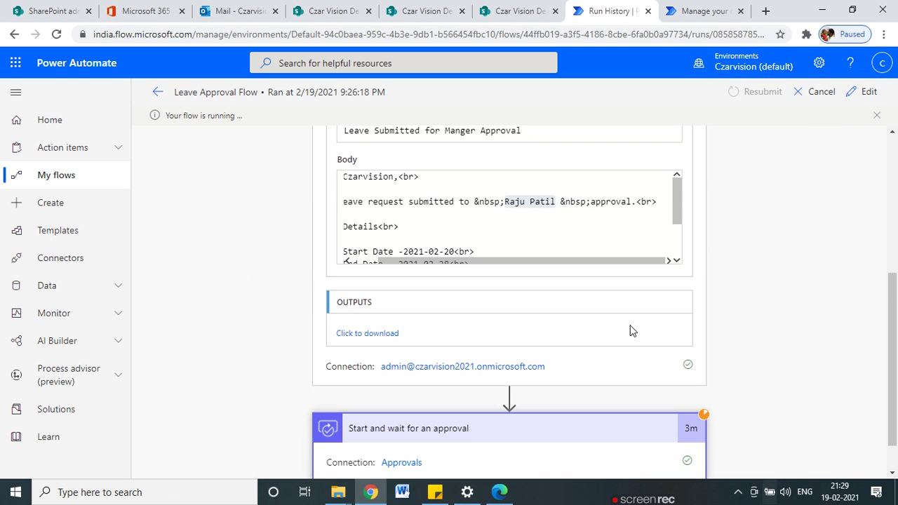
left_click(158, 92)
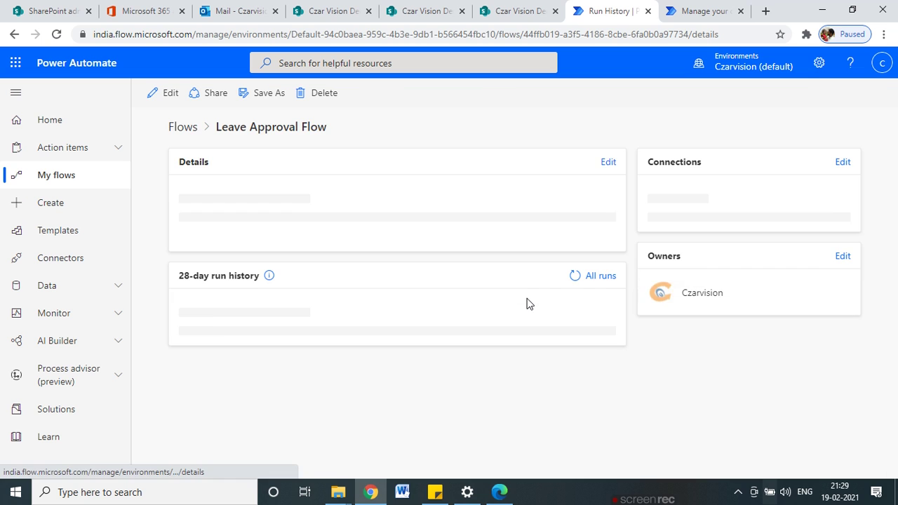
scroll(523, 337, "down", 1)
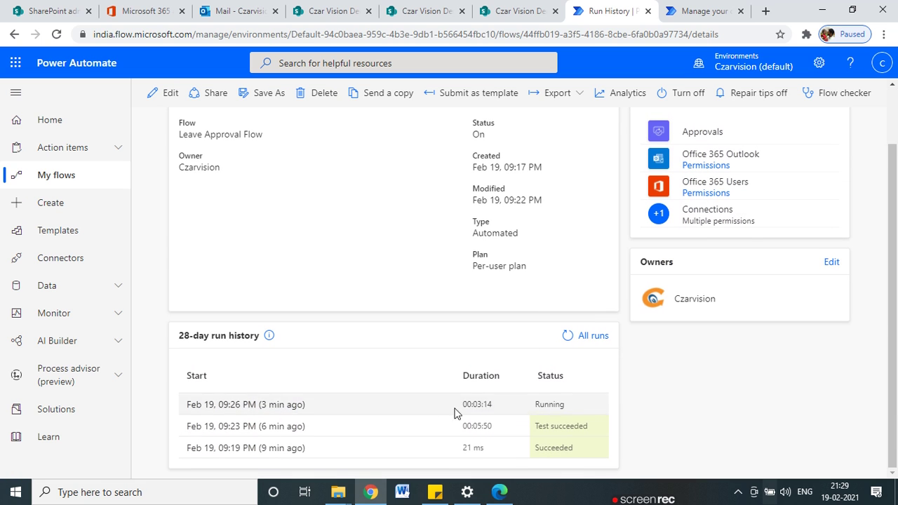
left_click(274, 428)
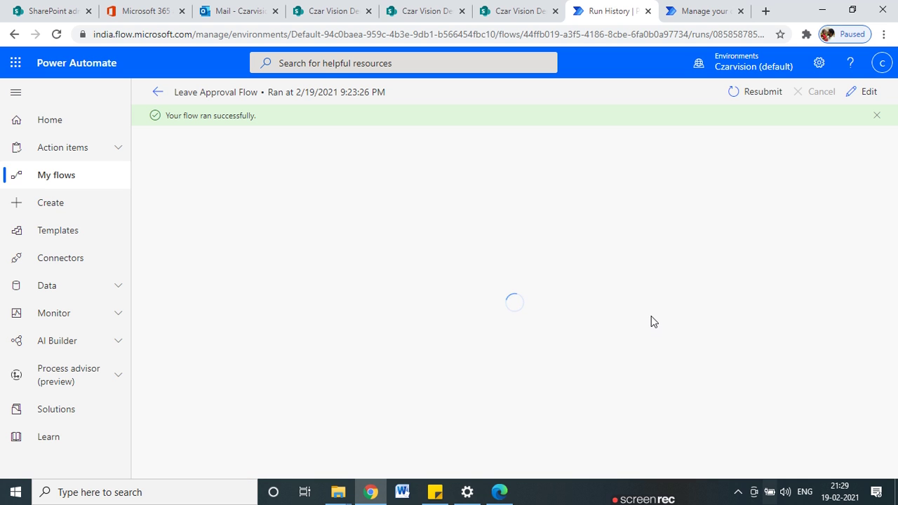
- Expand the run's Start and wait for an approval action and examine the response summary and outcome
scroll(517, 305, "down", 1)
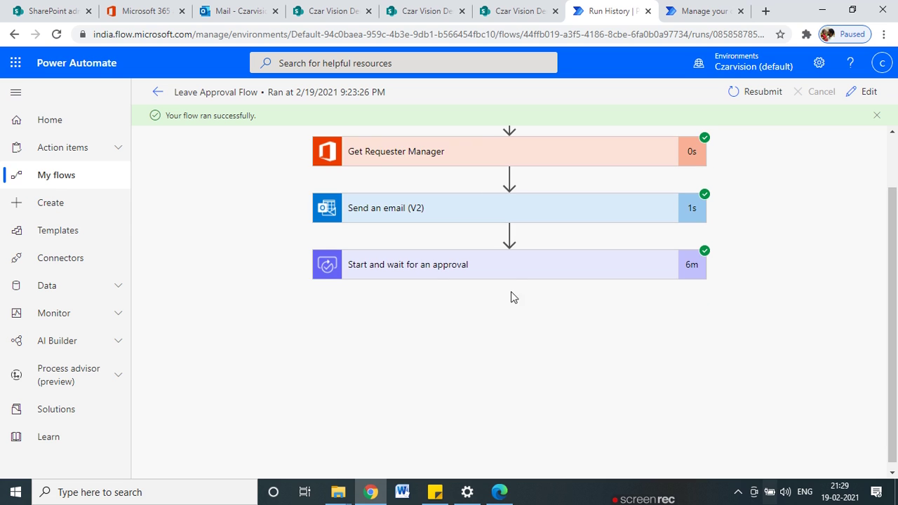
left_click(509, 278)
scroll(491, 274, "down", 2)
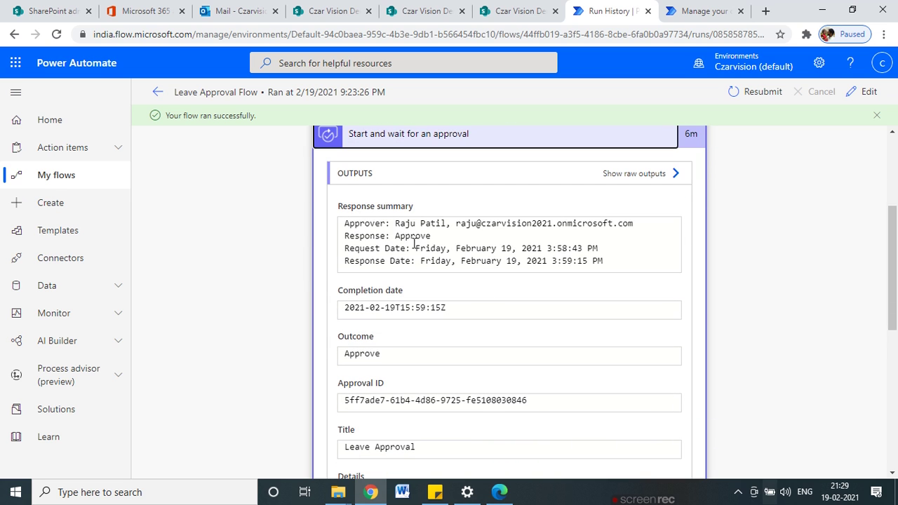
double_click(404, 237)
scroll(435, 263, "down", 2)
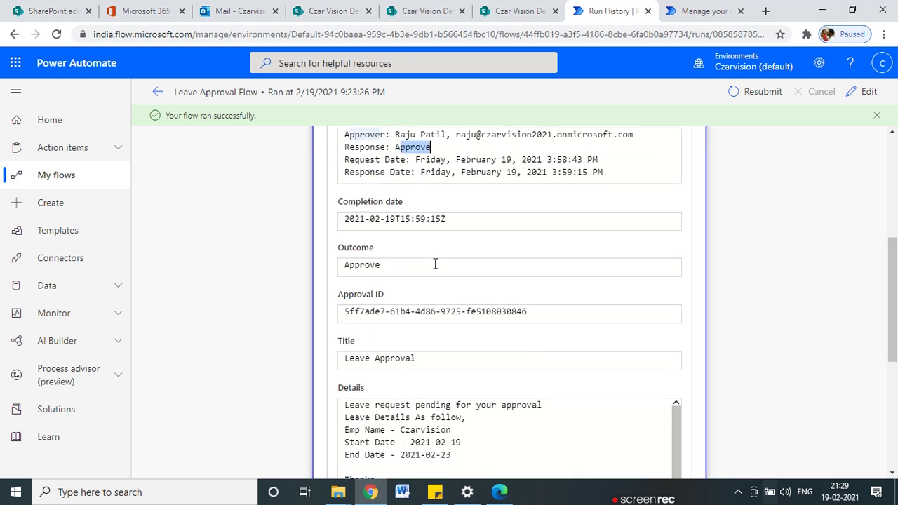
left_click_drag(350, 222, 384, 218)
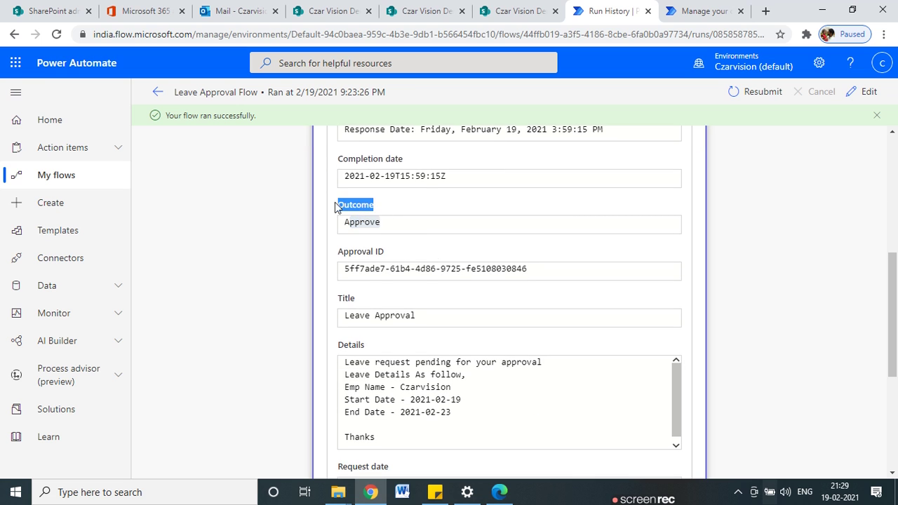
- Inspect the leave details and the approver's comment in the approval output body, and collapse the action
scroll(463, 251, "down", 4)
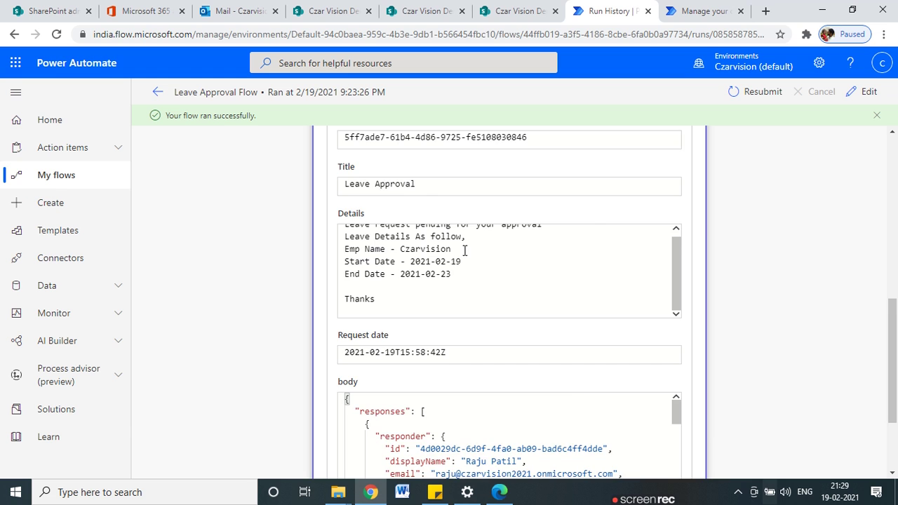
scroll(567, 295, "down", 3)
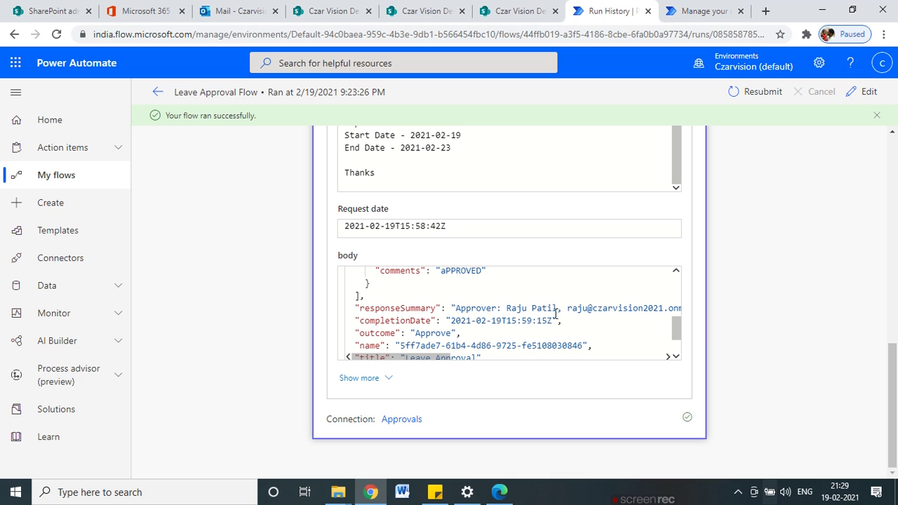
left_click_drag(390, 272, 487, 273)
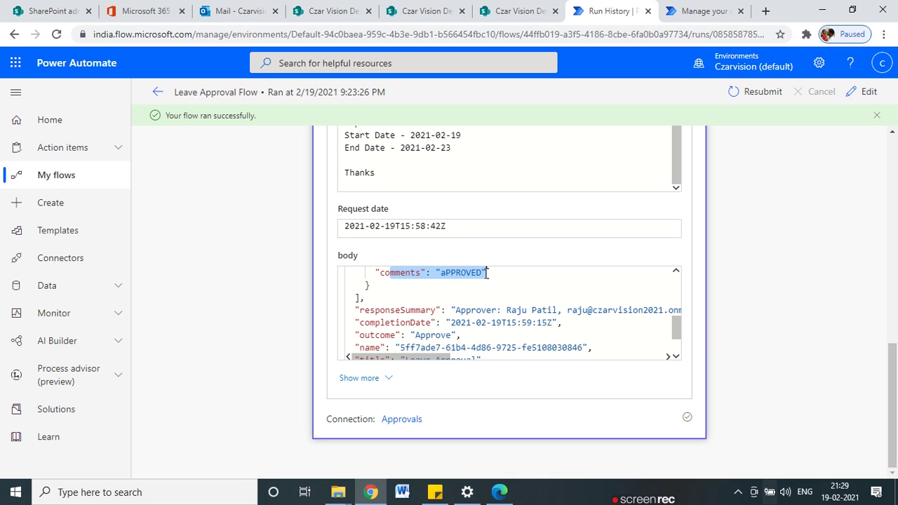
scroll(515, 305, "up", 2)
scroll(822, 352, "up", 15)
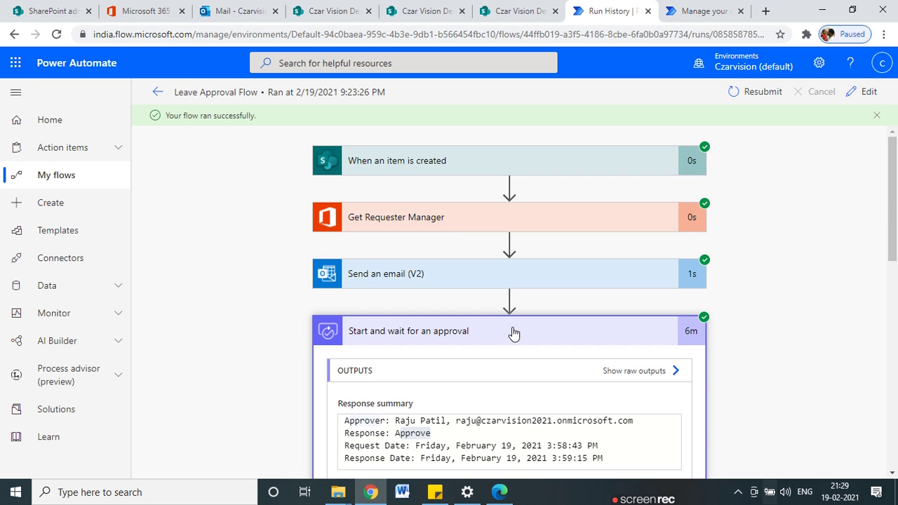
left_click(512, 334)
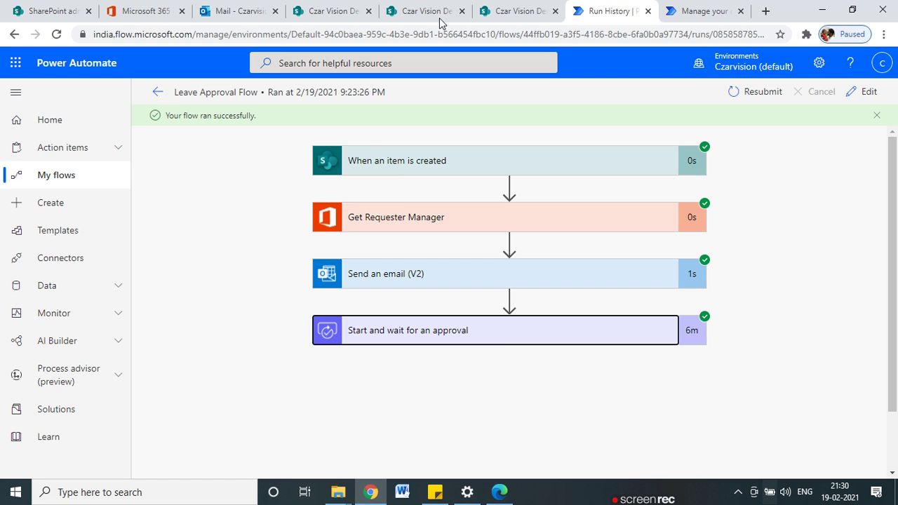
- Switch to the Employee Leave list in SharePoint and check the leave date and approver comments columns
left_click(519, 11)
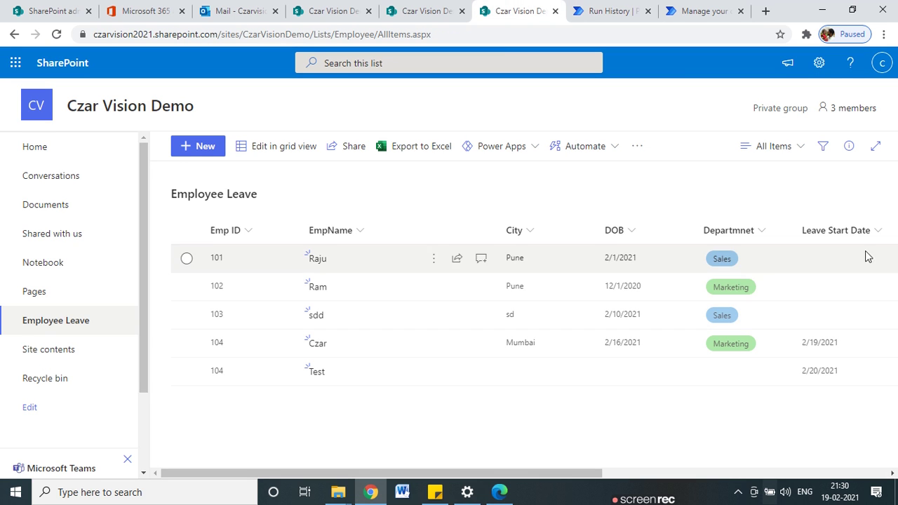
left_click_drag(561, 473, 757, 474)
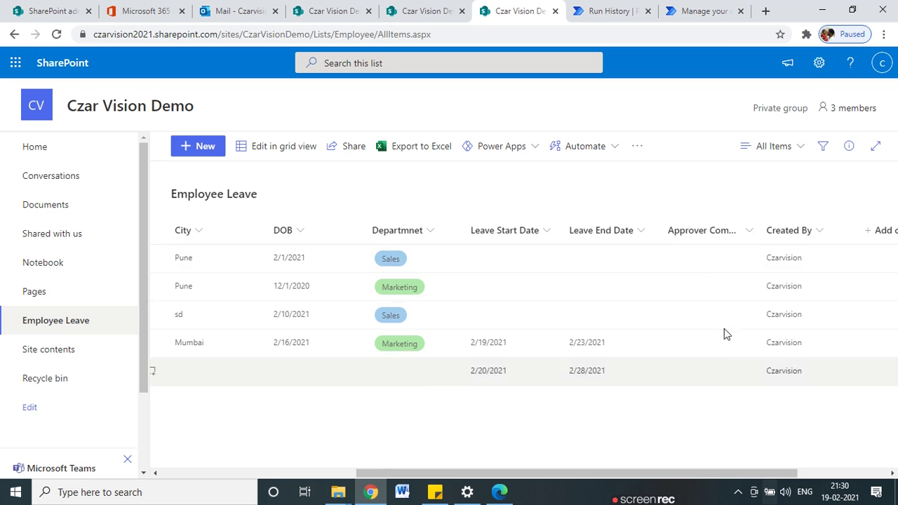
mouse_move(602, 491)
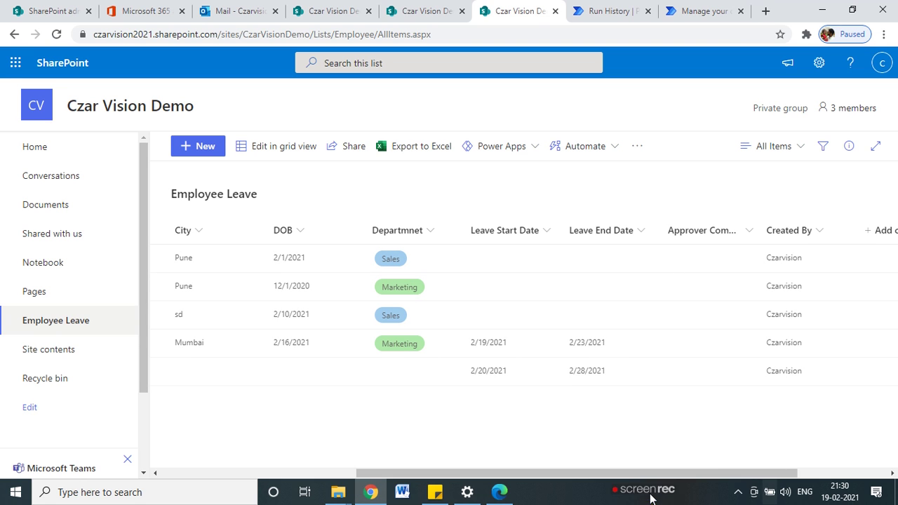